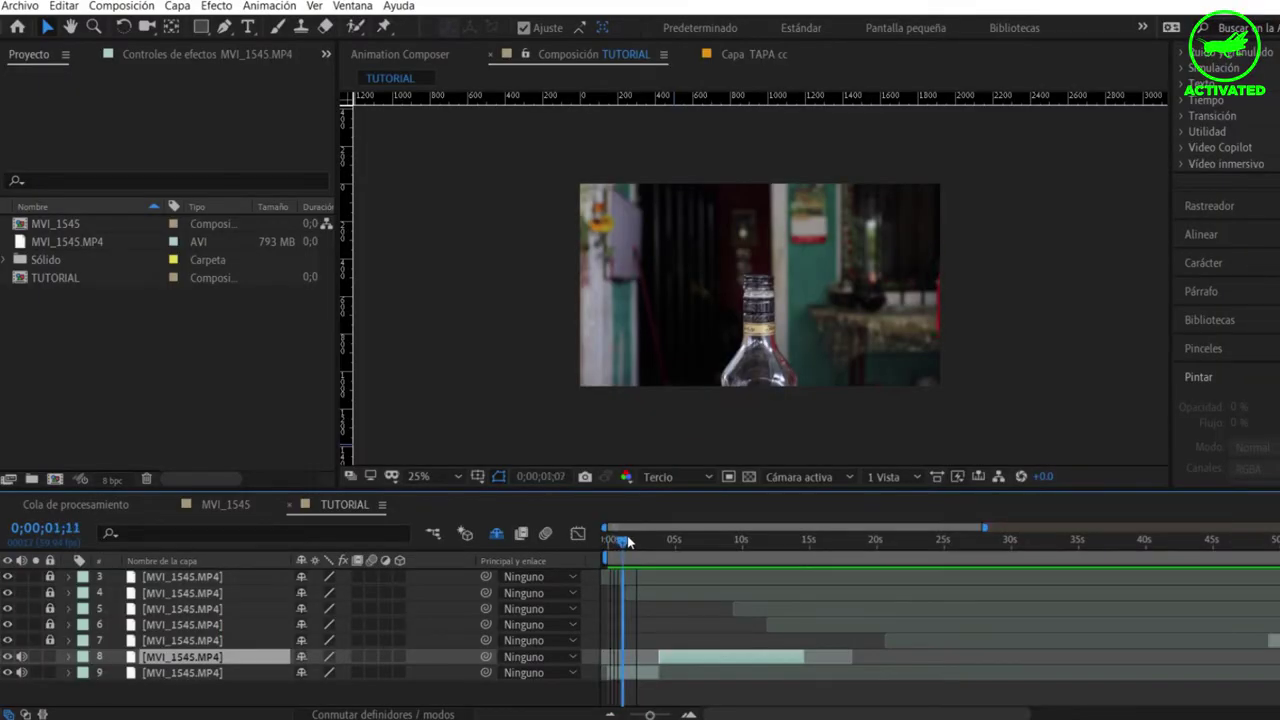
Give layer 8 a yellow (Amarillo) label, move it to the bottom of the stack and start it earlier
drag(627, 540, 749, 547)
click(642, 670)
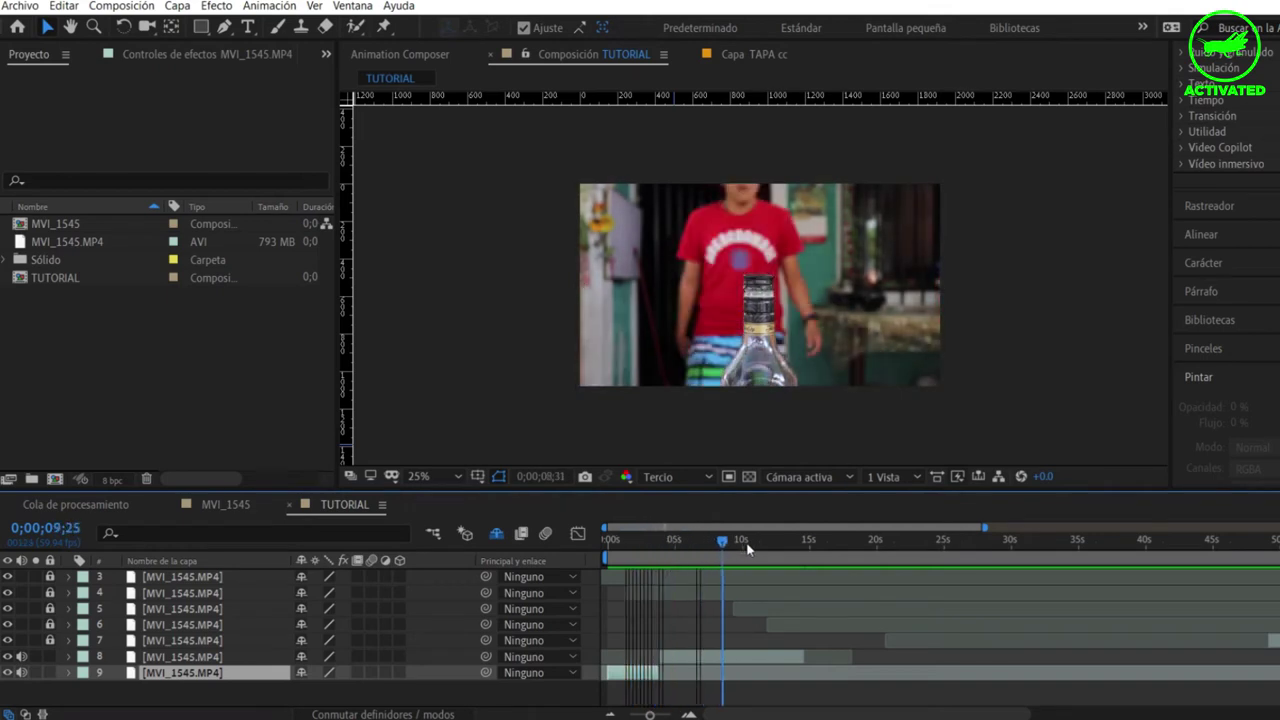
click(705, 655)
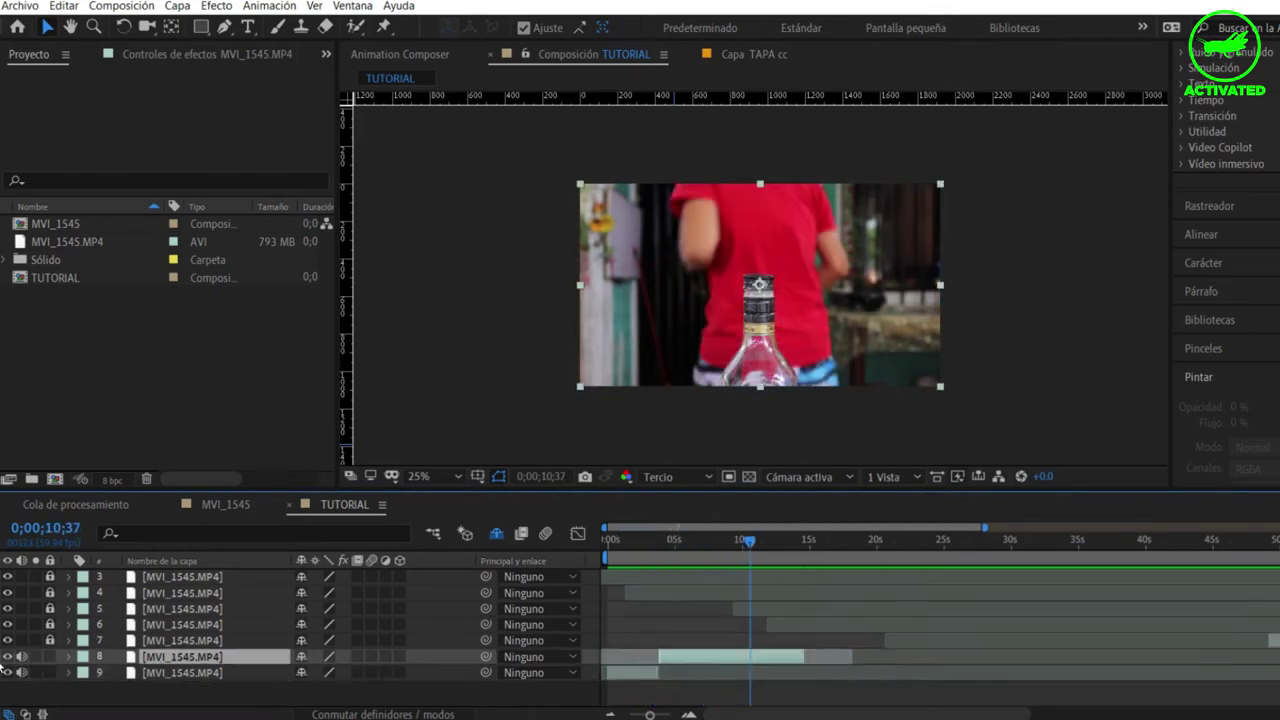
click(87, 659)
click(125, 401)
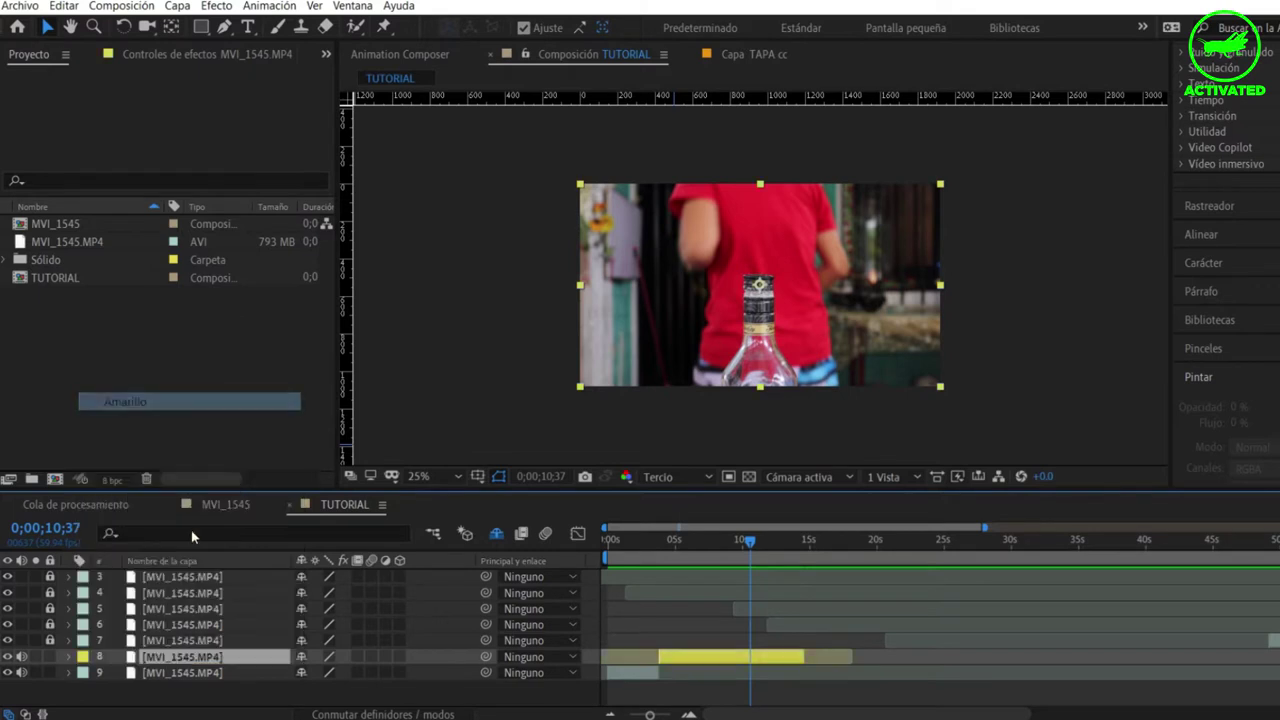
drag(175, 657, 180, 684)
drag(687, 678, 633, 678)
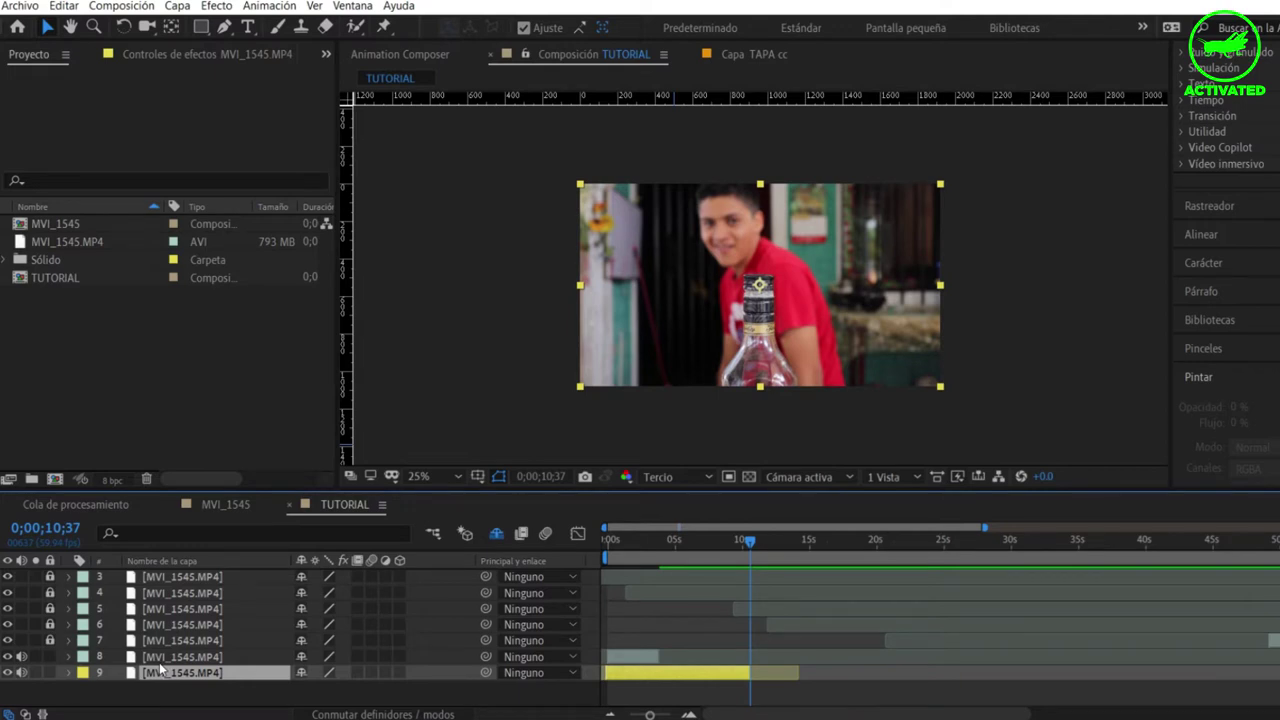
Rename layer 9 to 'PATDA VOLADORA XD' and layer 8 to 'TAPA', then return to the start
key(Return)
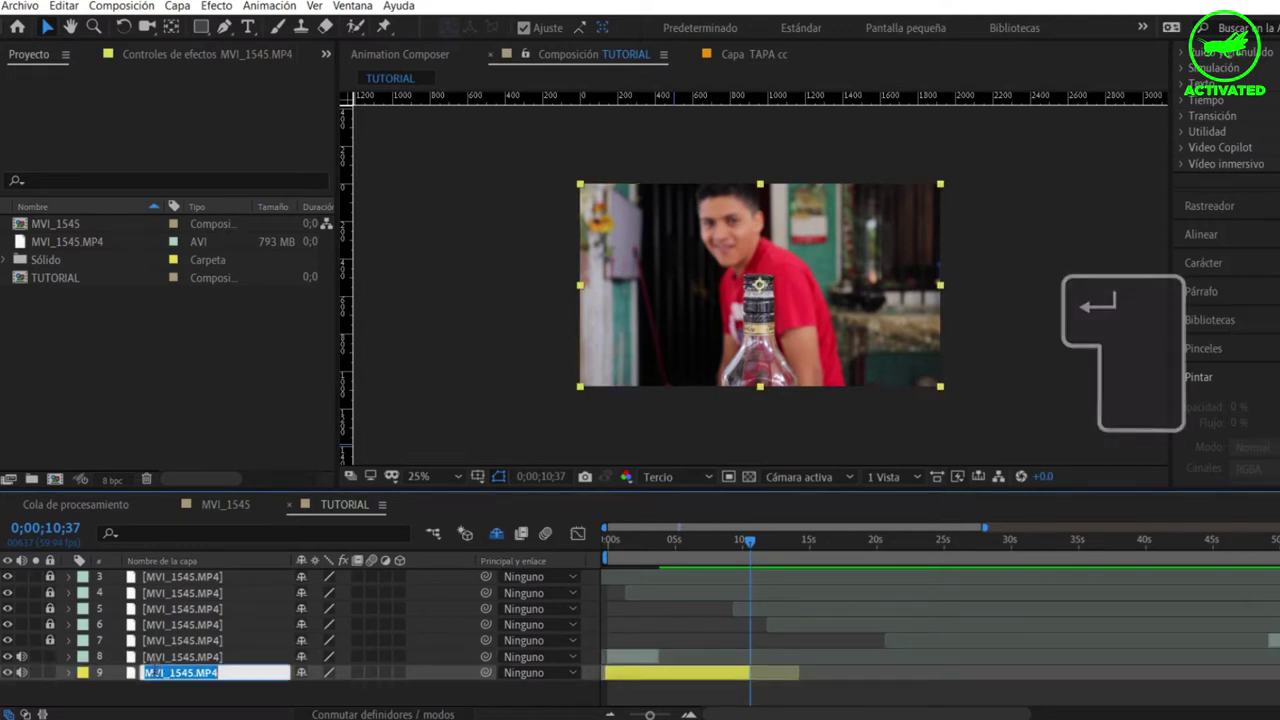
click(178, 655)
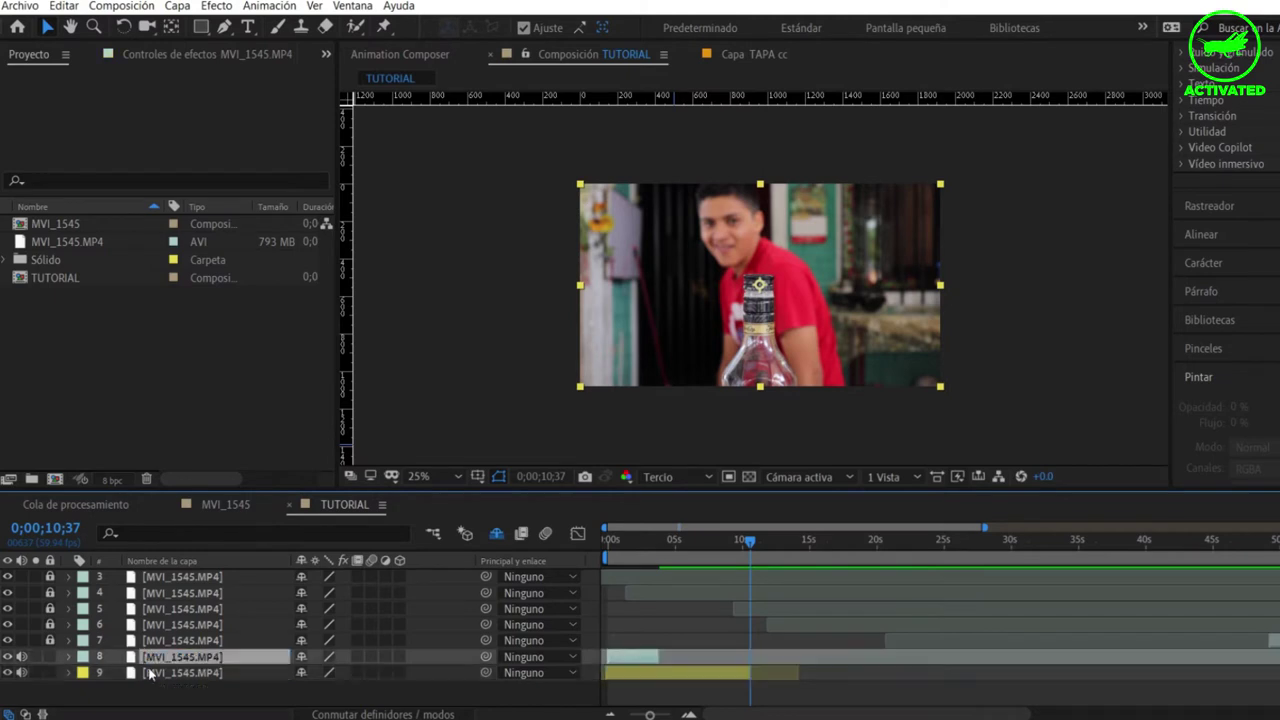
click(148, 673)
key(Return)
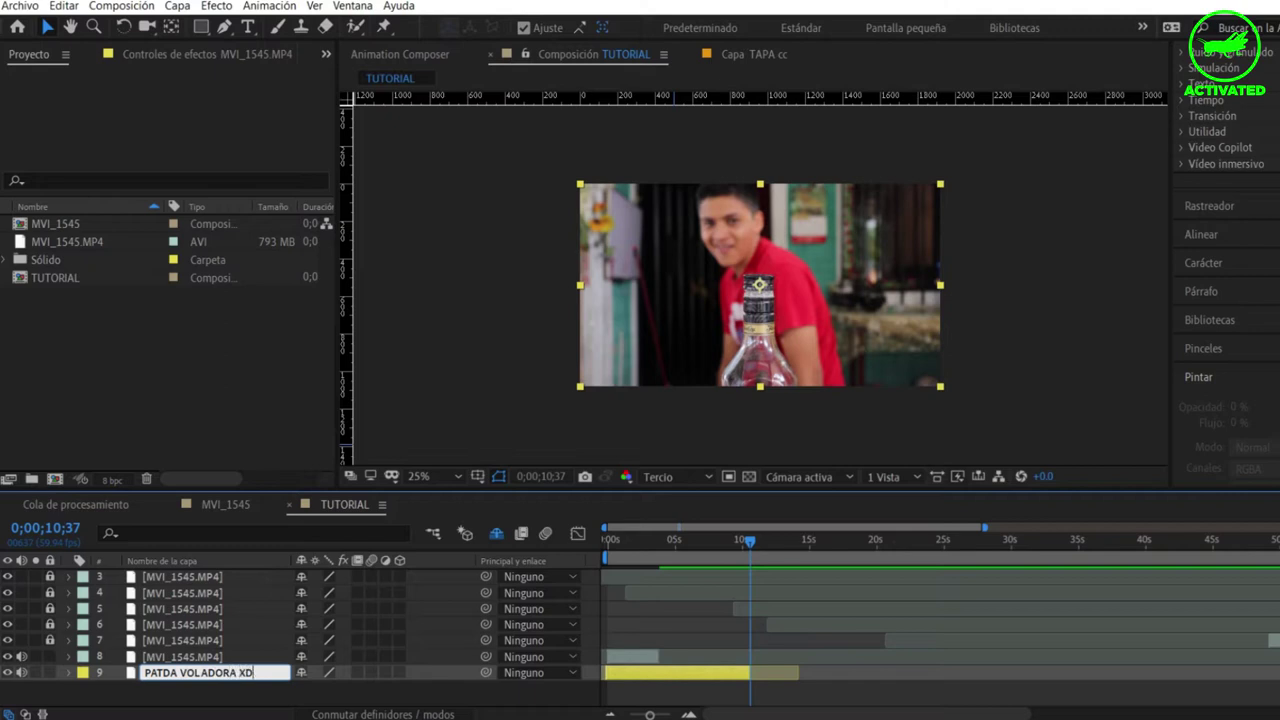
key(shift+Tab)
text(TAPA)
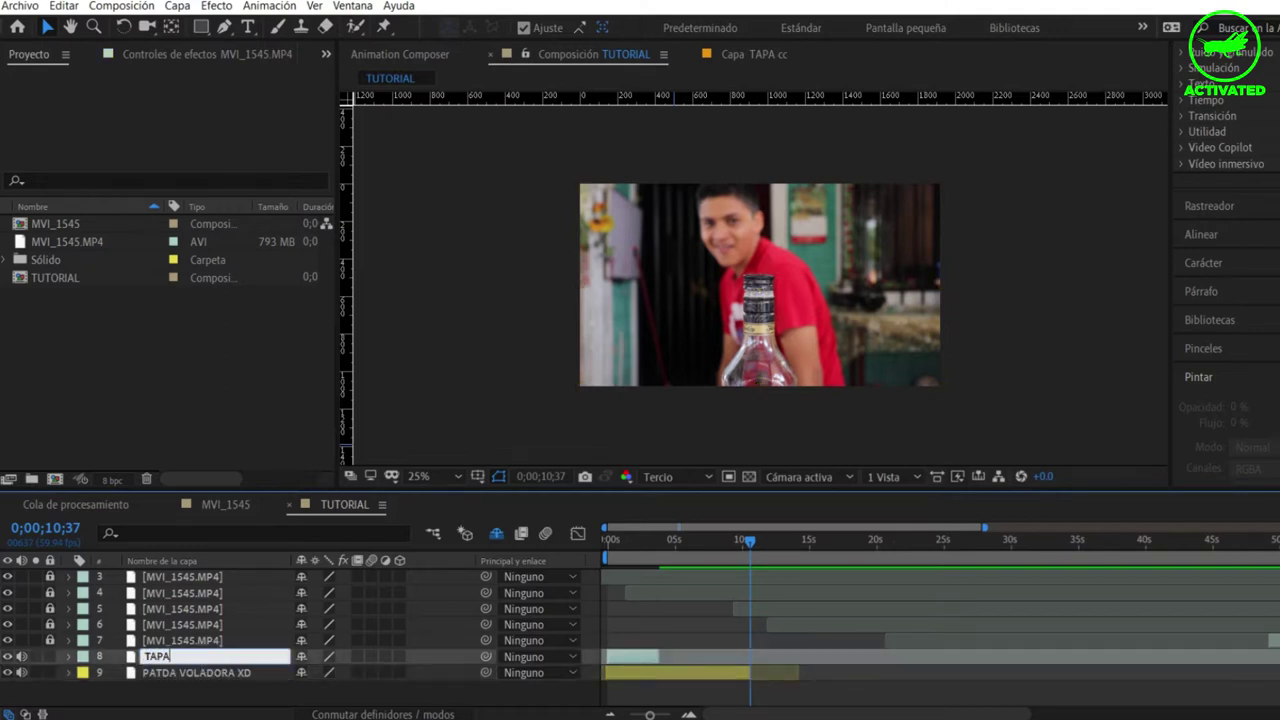
key(Return)
key(Home)
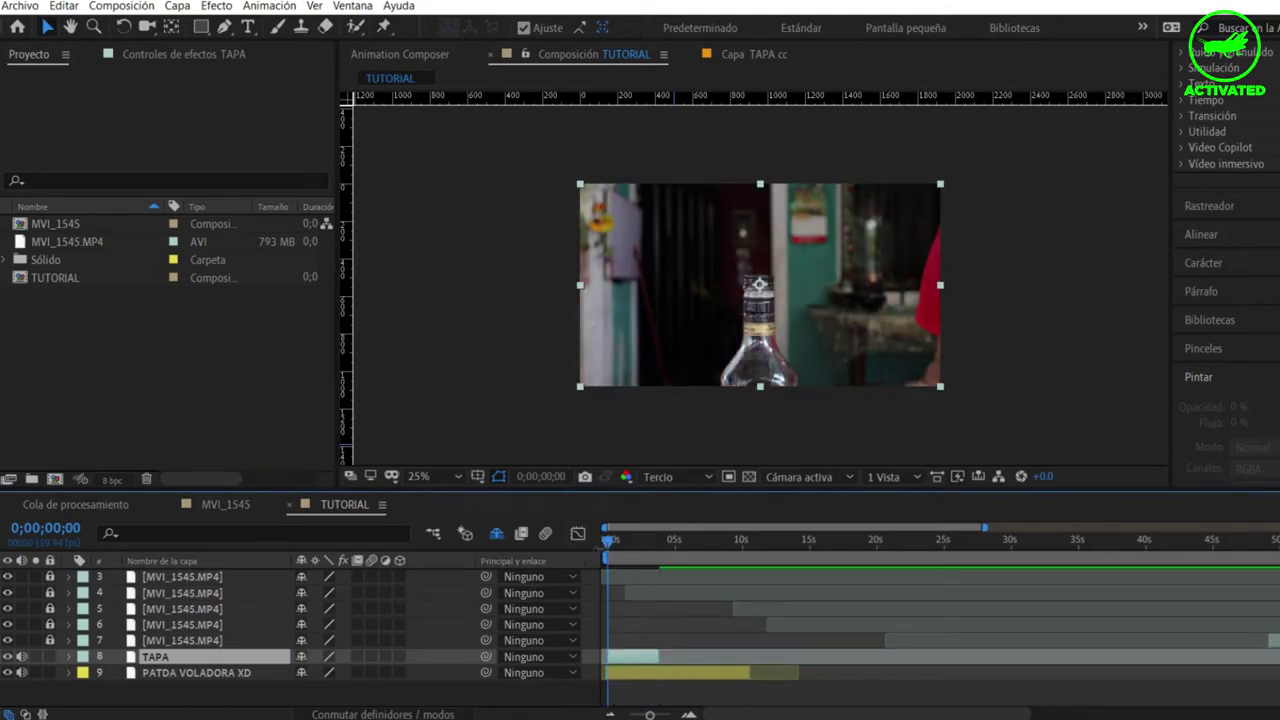
Scrub to about two seconds, just before the kick, with preview refreshing paused
click(632, 541)
key(Caps_Lock)
key(Caps_Lock)
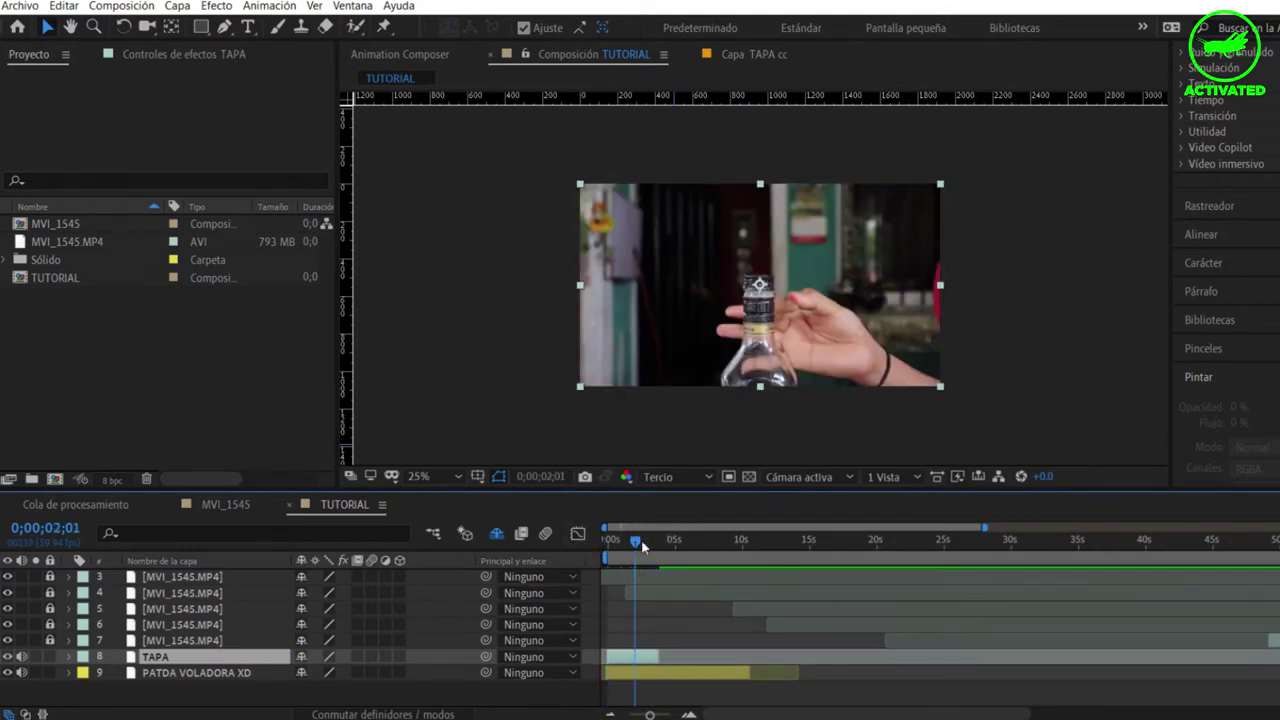
key(Caps_Lock)
mouse_move(641, 545)
mouse_down()
mouse_move(627, 548)
mouse_move(639, 542)
mouse_up()
key(Caps_Lock)
With the Pen tool, zoom the viewer in, set resolution to Completa and pan to the bottle cap
click(222, 28)
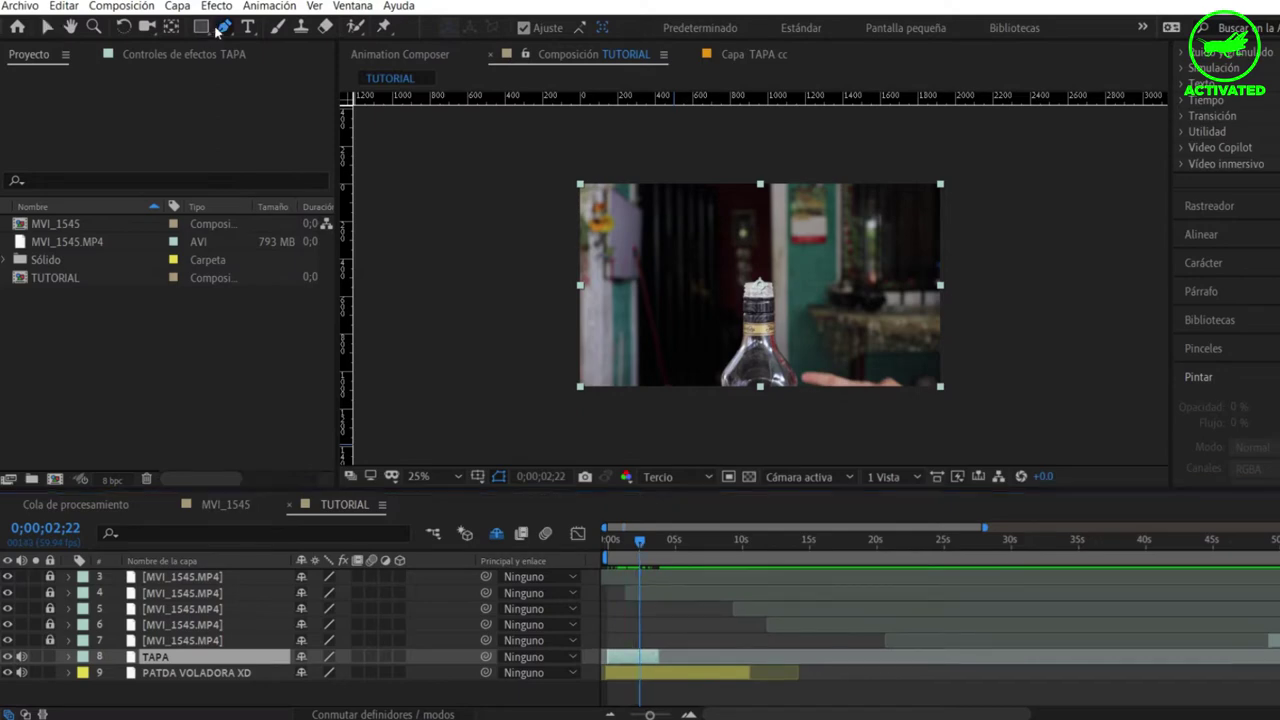
key(period)
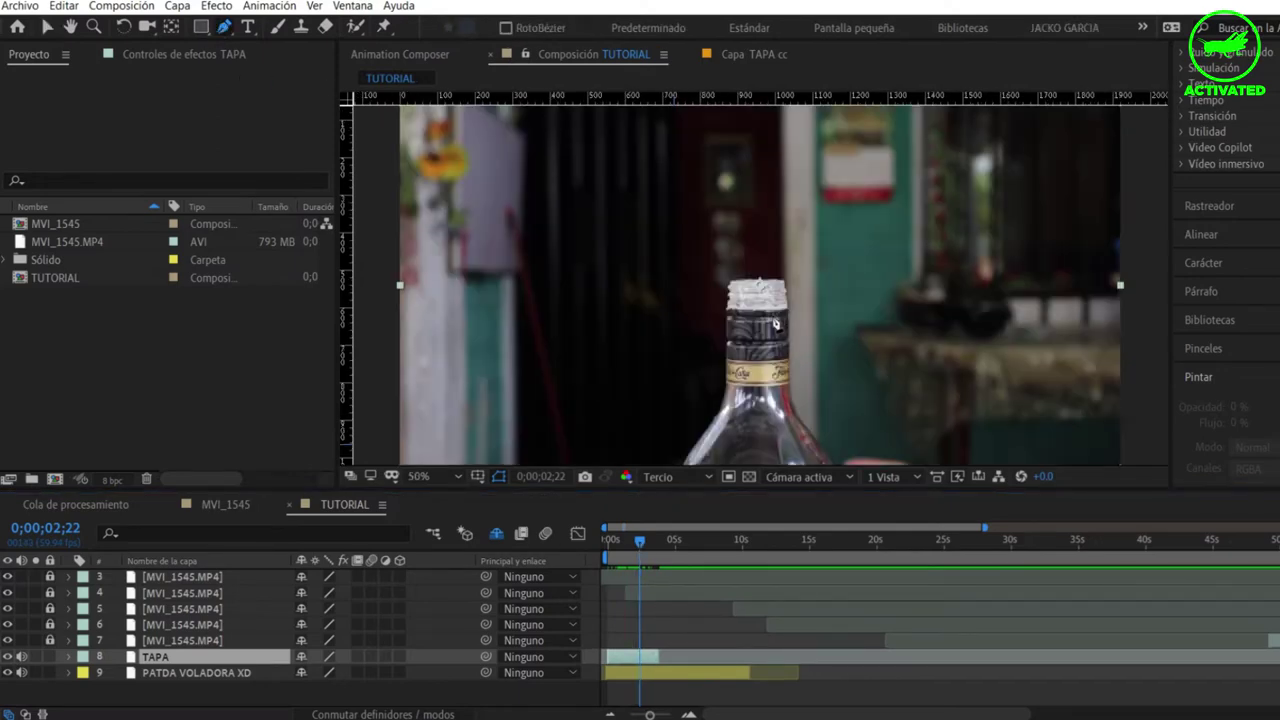
scroll(775, 325, up, 2)
scroll(775, 325, up, 2)
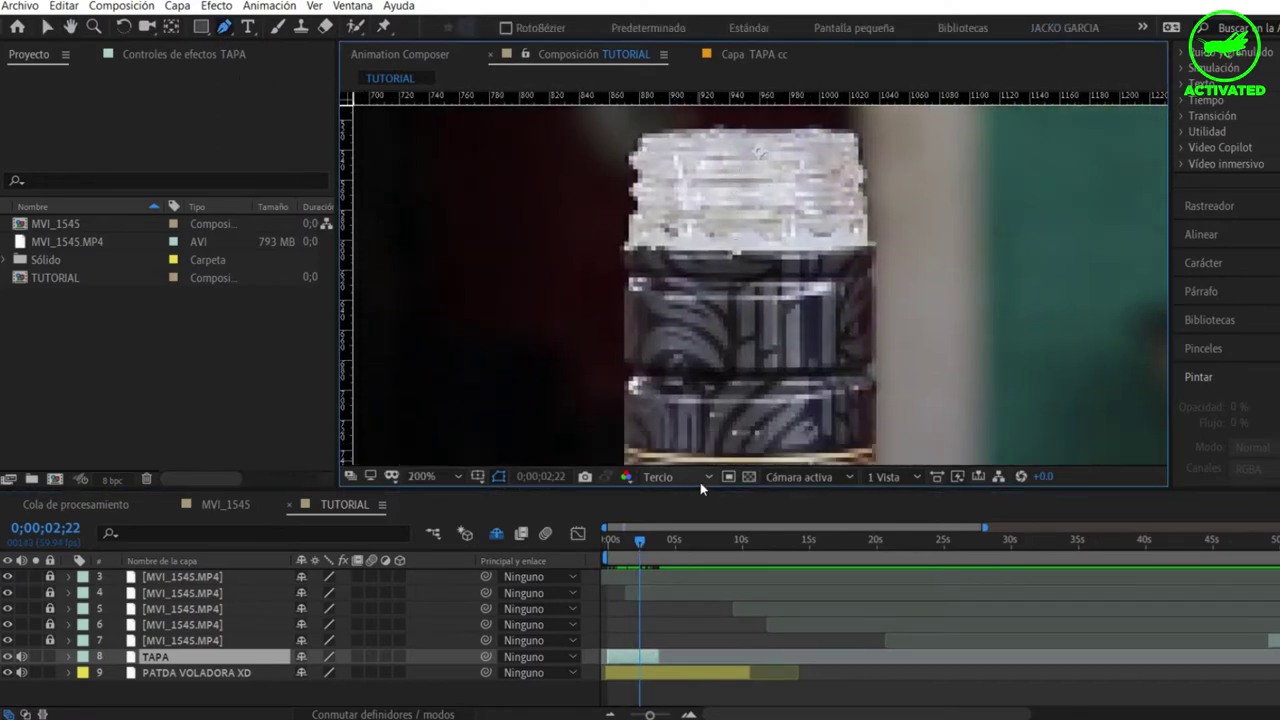
click(680, 477)
click(660, 524)
key(h)
mouse_move(725, 262)
mouse_down()
mouse_move(815, 212)
mouse_move(823, 285)
mouse_up()
key(g)
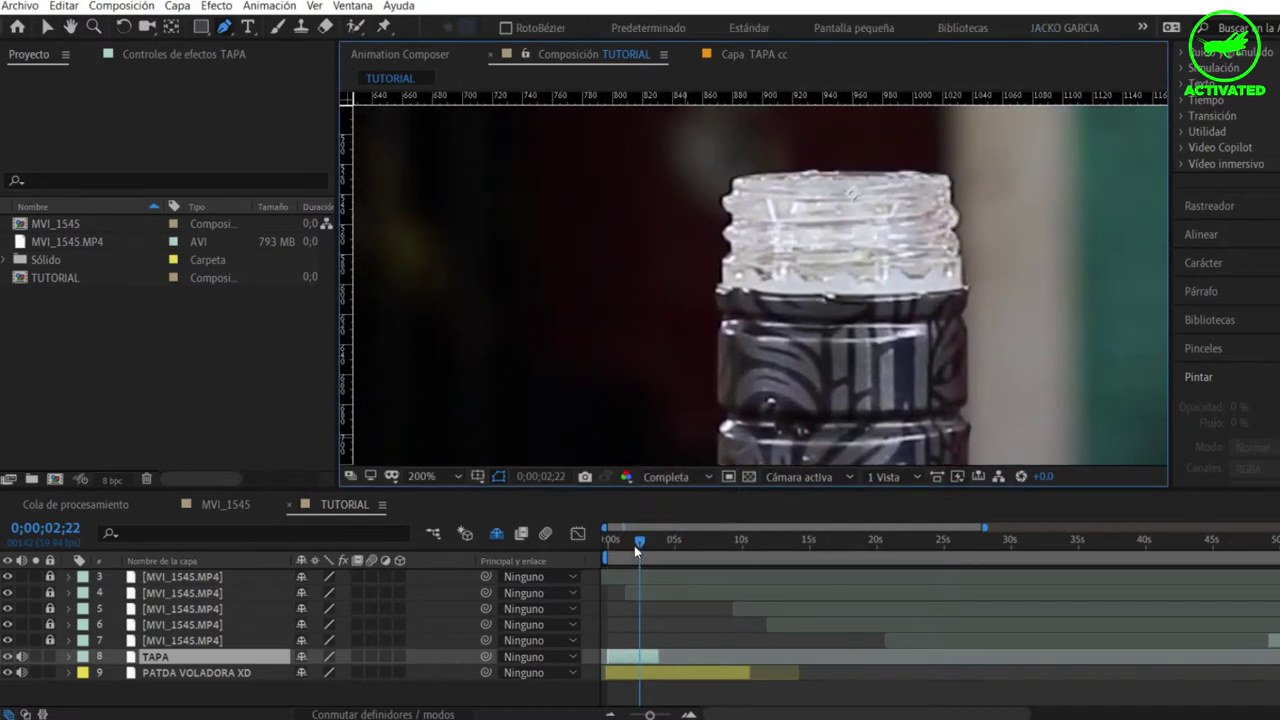
click(634, 545)
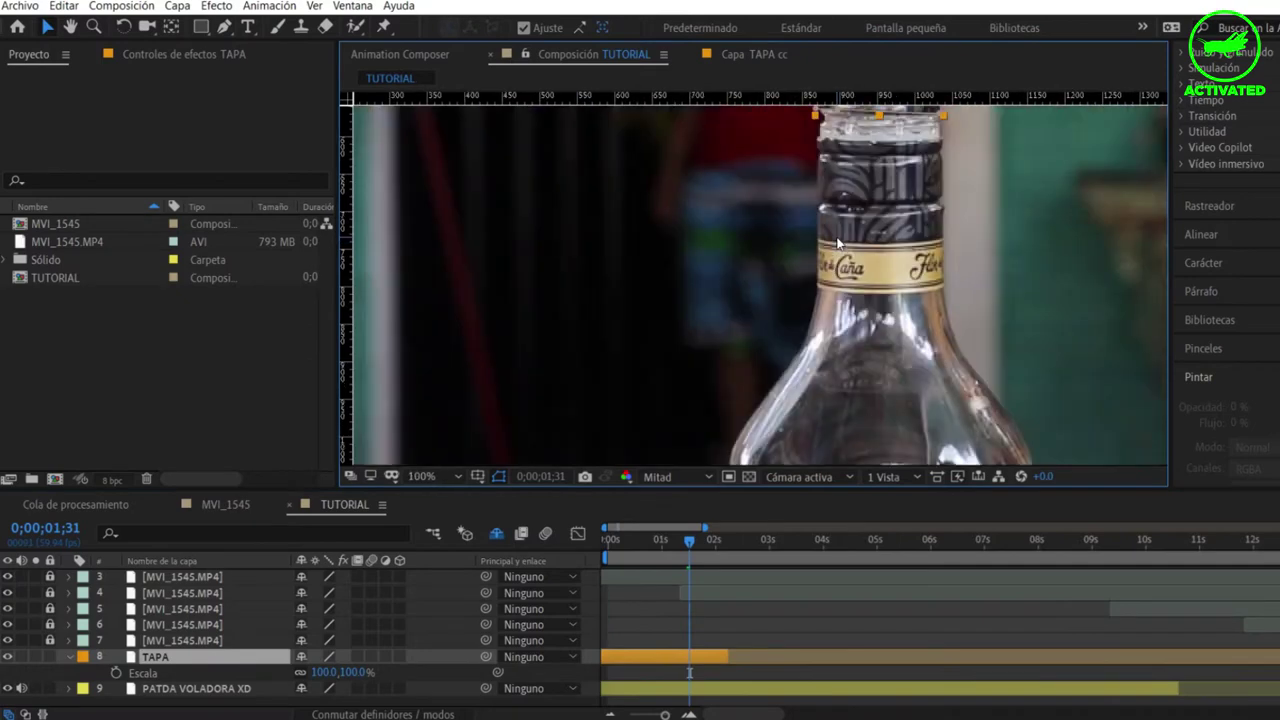
Zoom in on the bottle cap, reveal the TAPA mask path and select its keyframes
mouse_move(817, 244)
mouse_down()
mouse_move(751, 311)
mouse_move(748, 349)
mouse_up()
scroll(751, 311, up, 2)
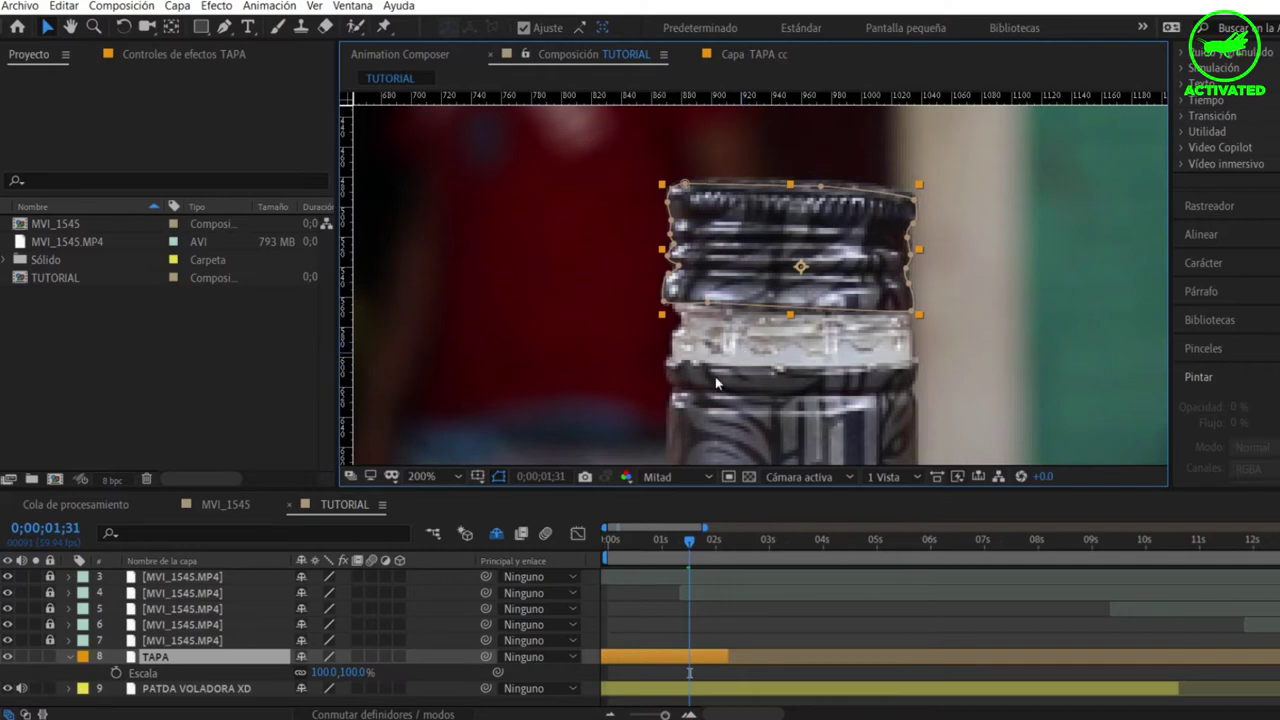
key(m)
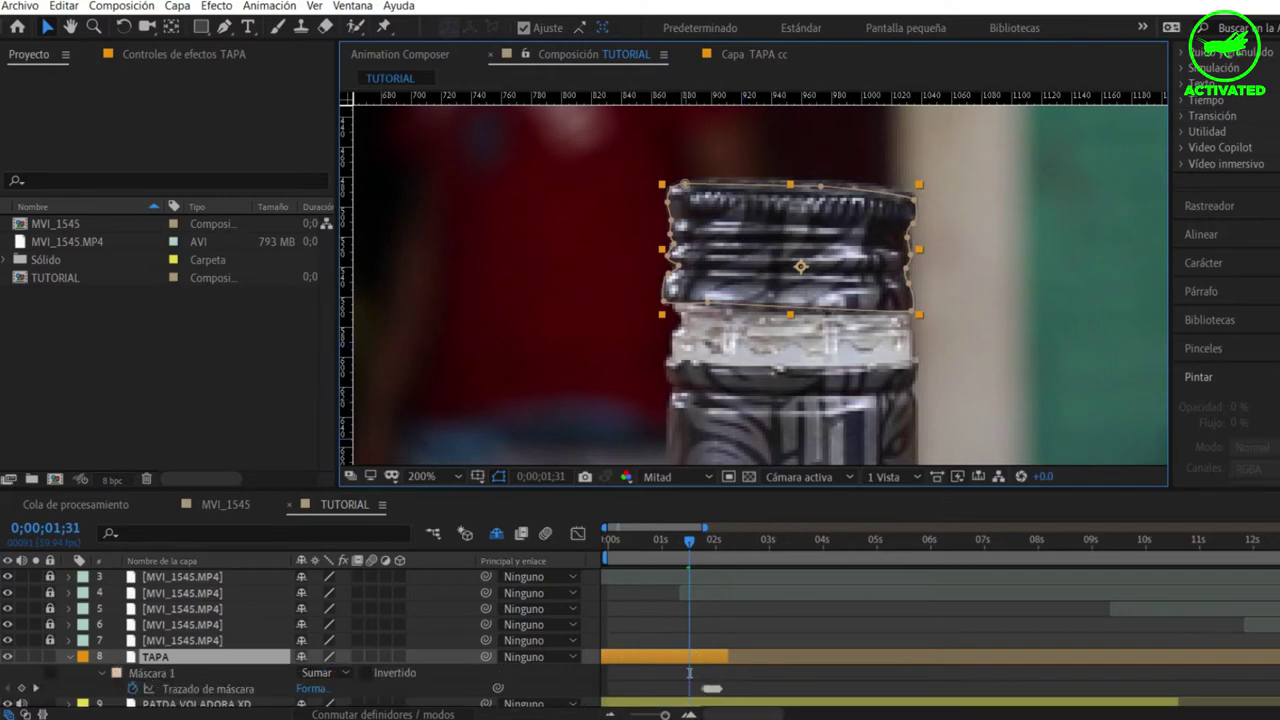
scroll(728, 547, up, 5)
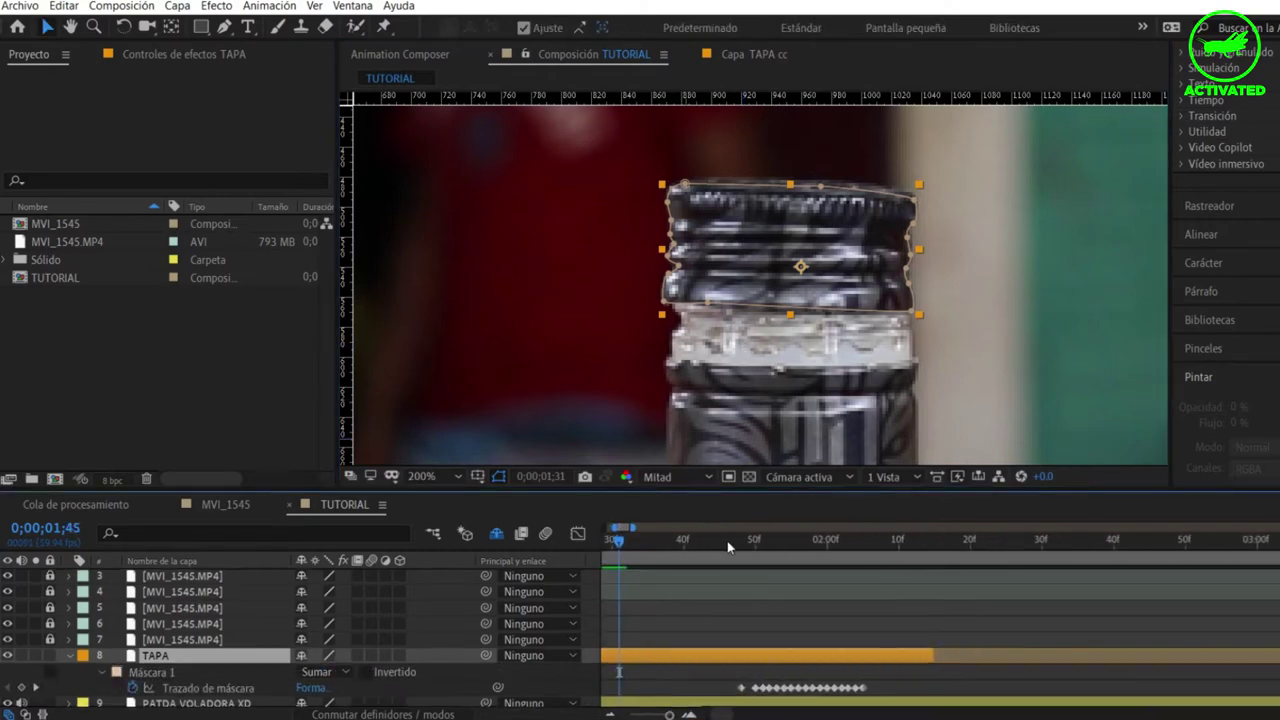
key(k)
scroll(789, 640, up, 2)
scroll(706, 689, up, 2)
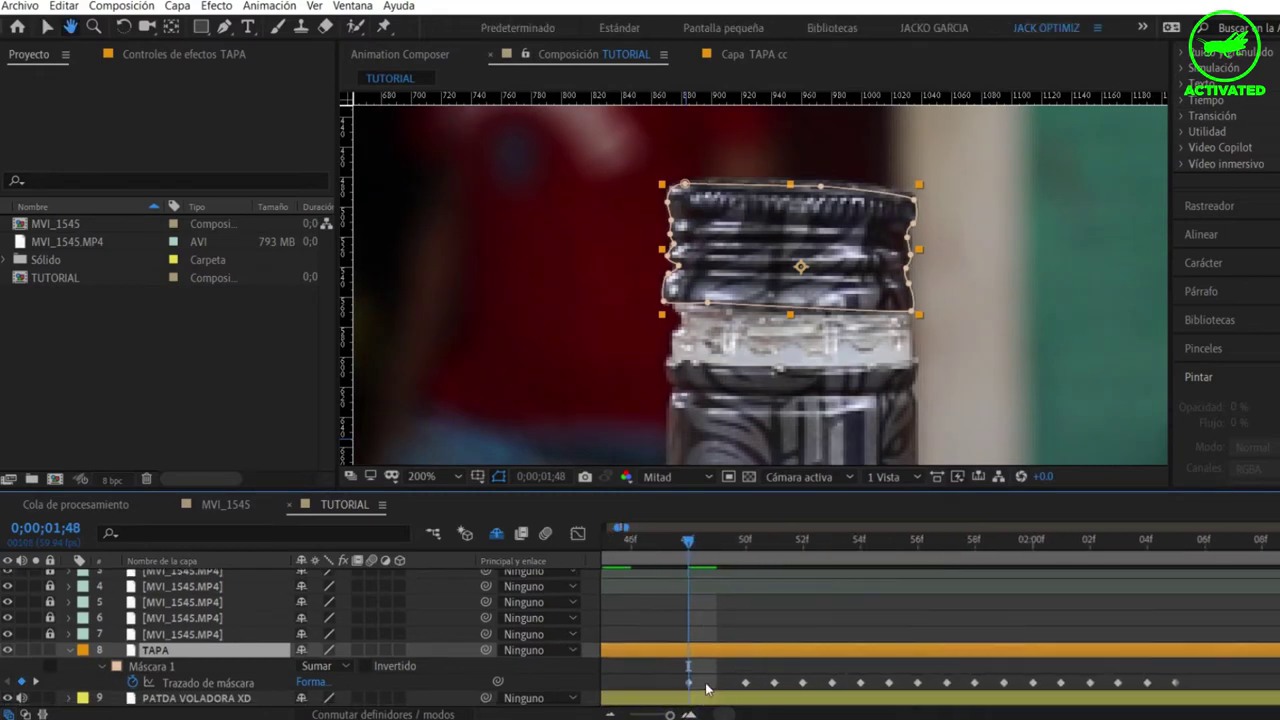
click(648, 687)
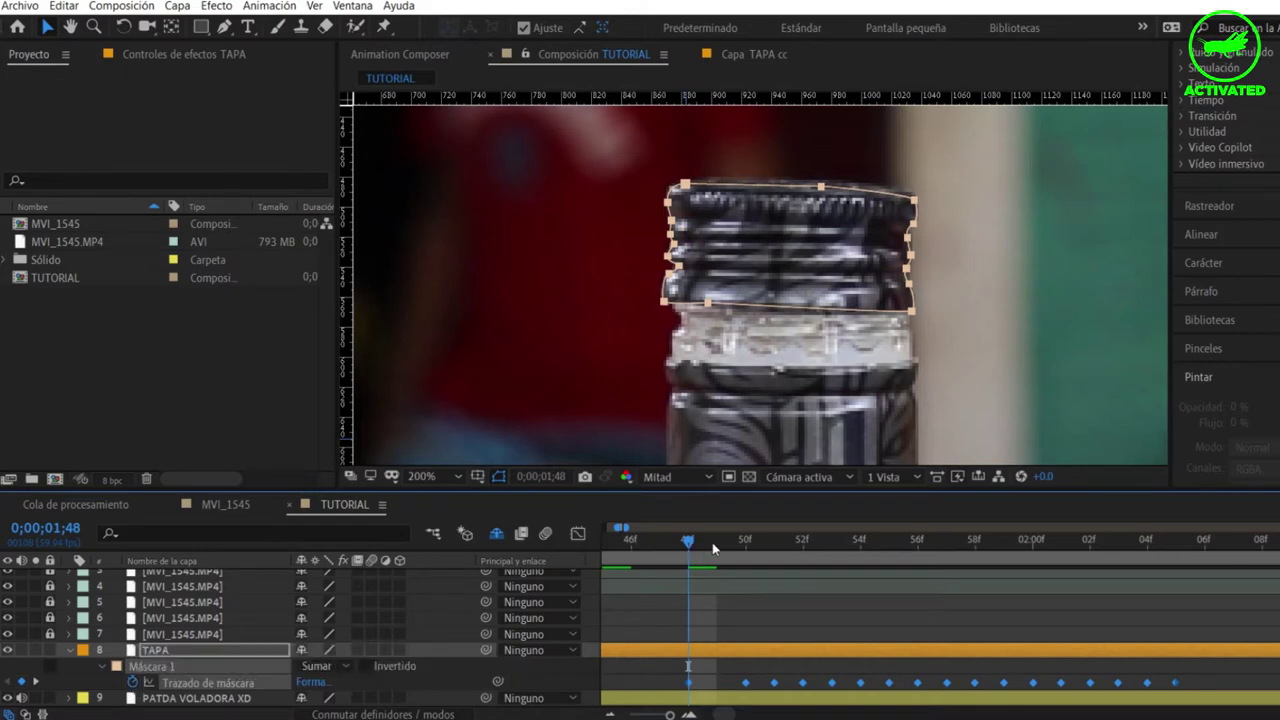
From 01;50, step frame by frame following the rising cap and adjusting the TAPA mask
drag(713, 548, 743, 546)
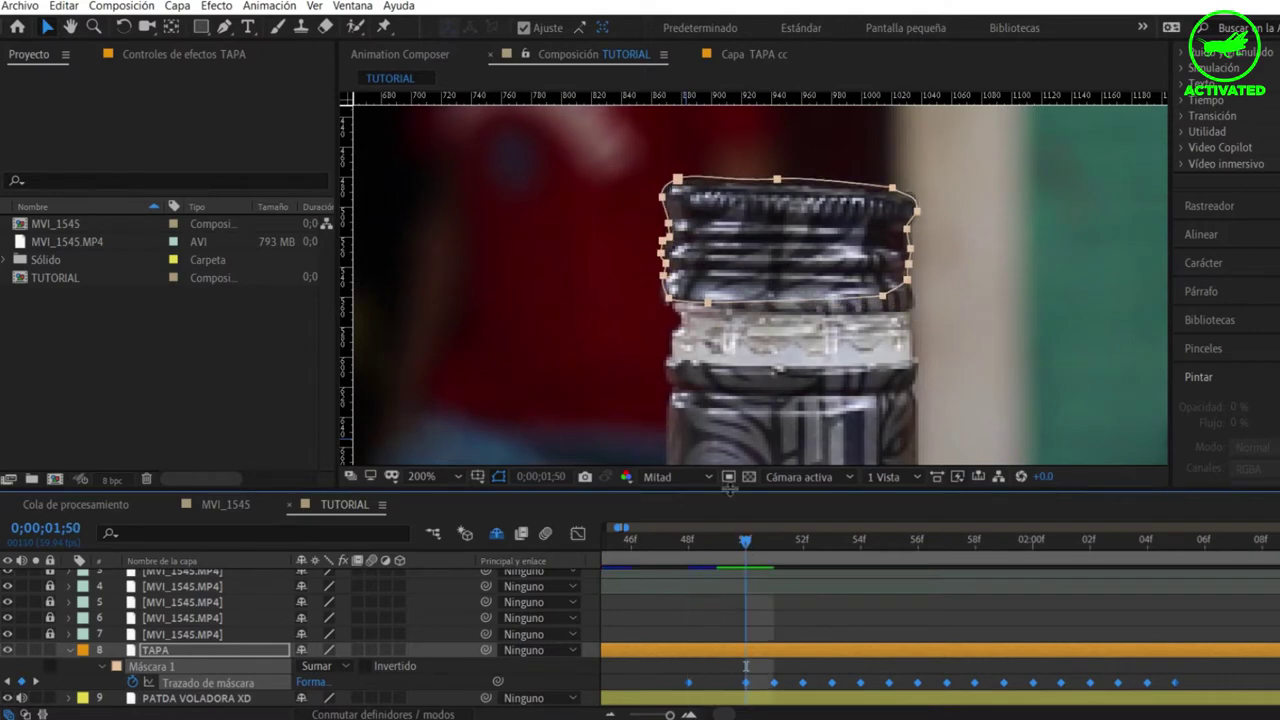
key(Page_Down)
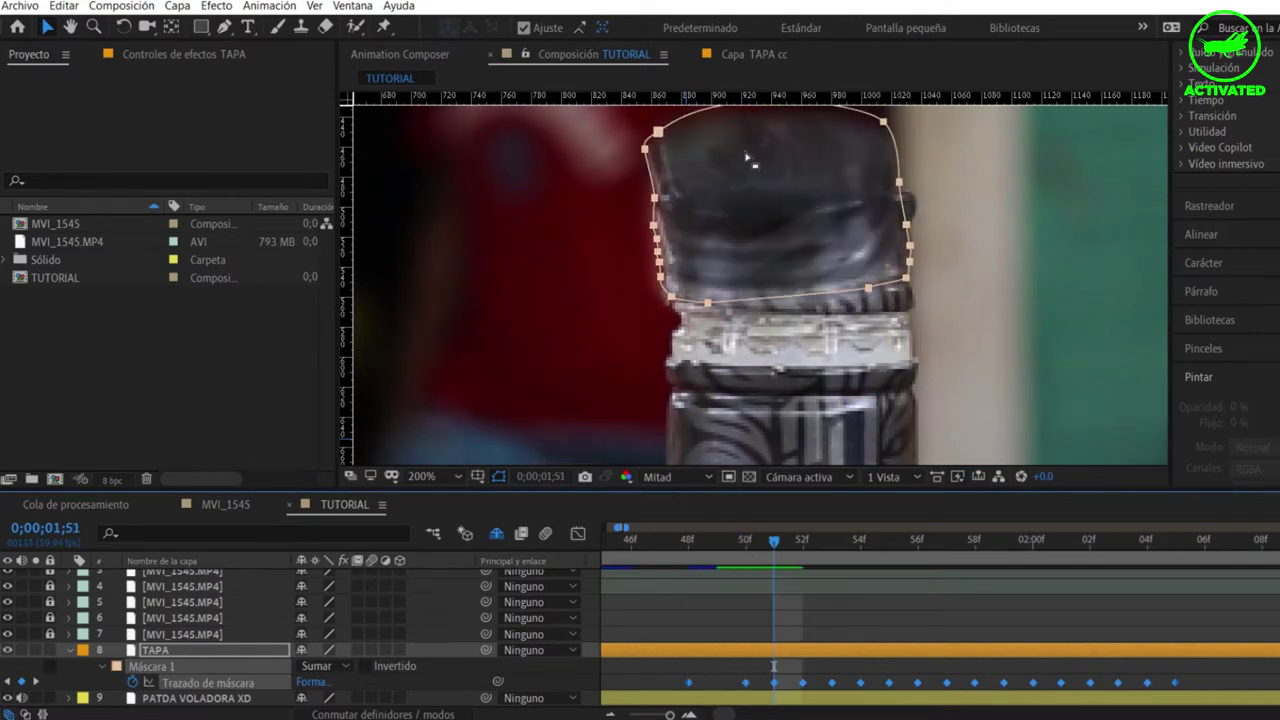
key(Page_Down)
key(Page_Down)
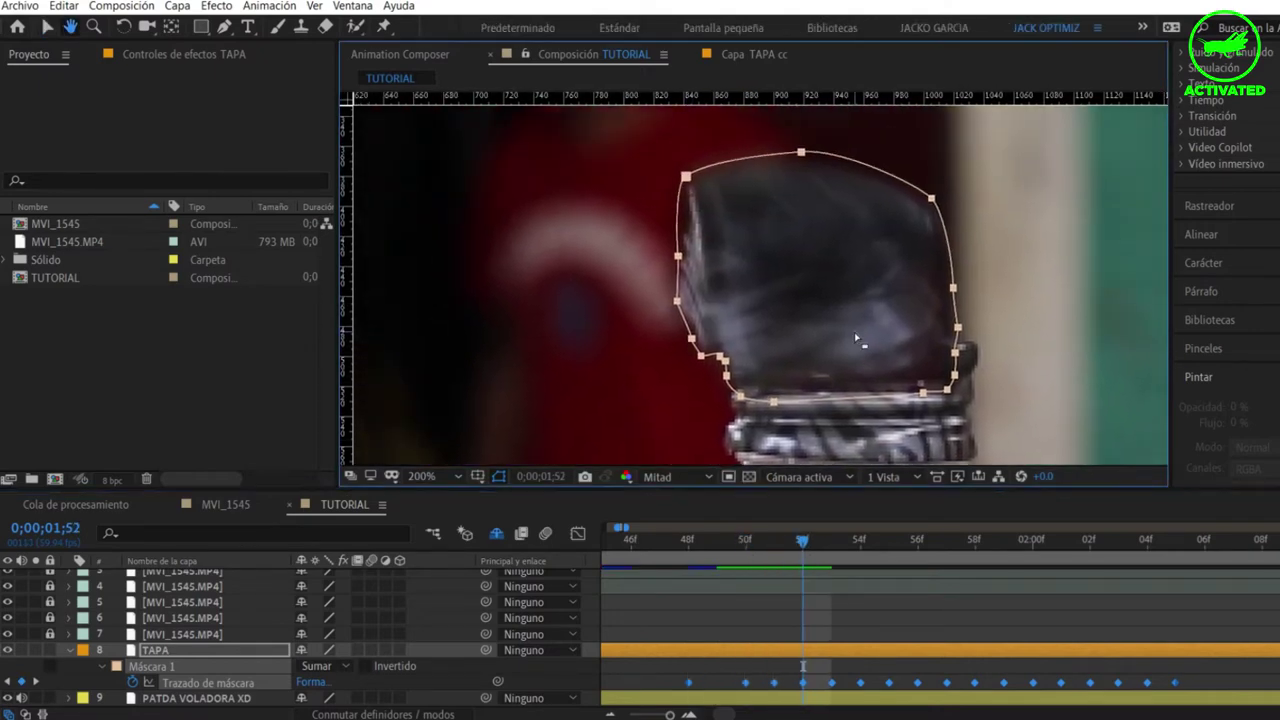
key(Page_Down)
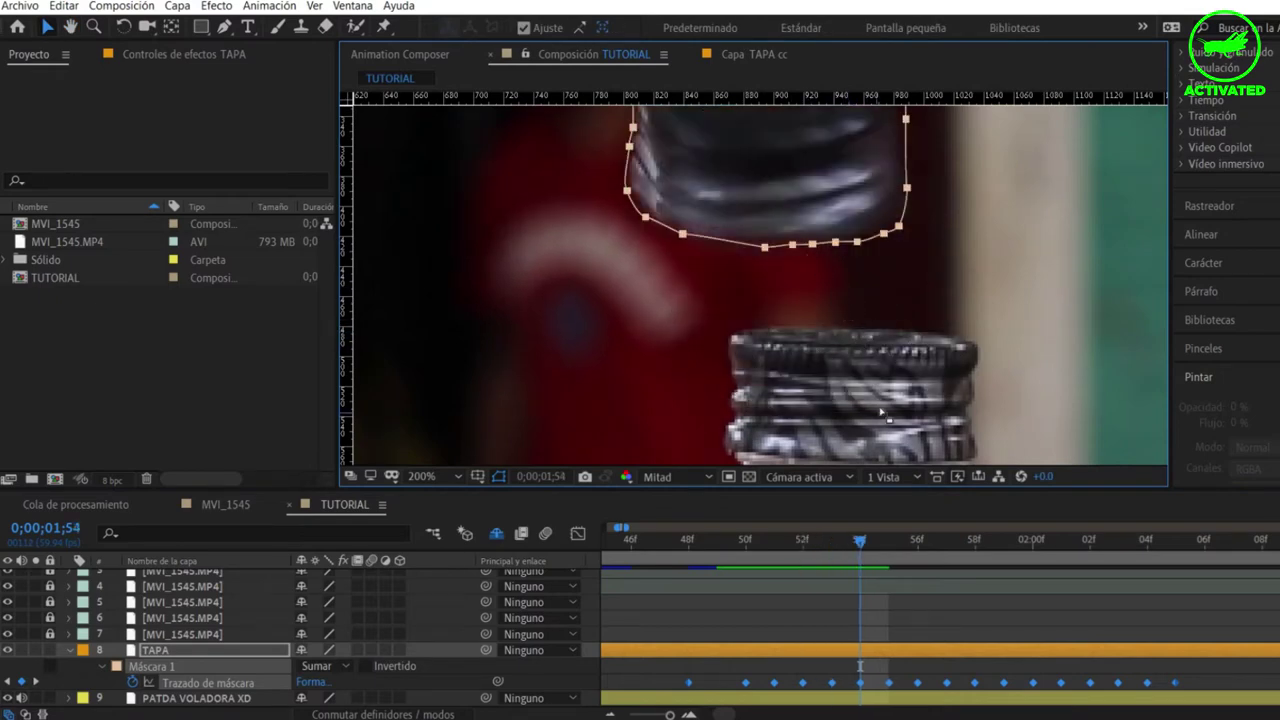
drag(881, 410, 853, 336)
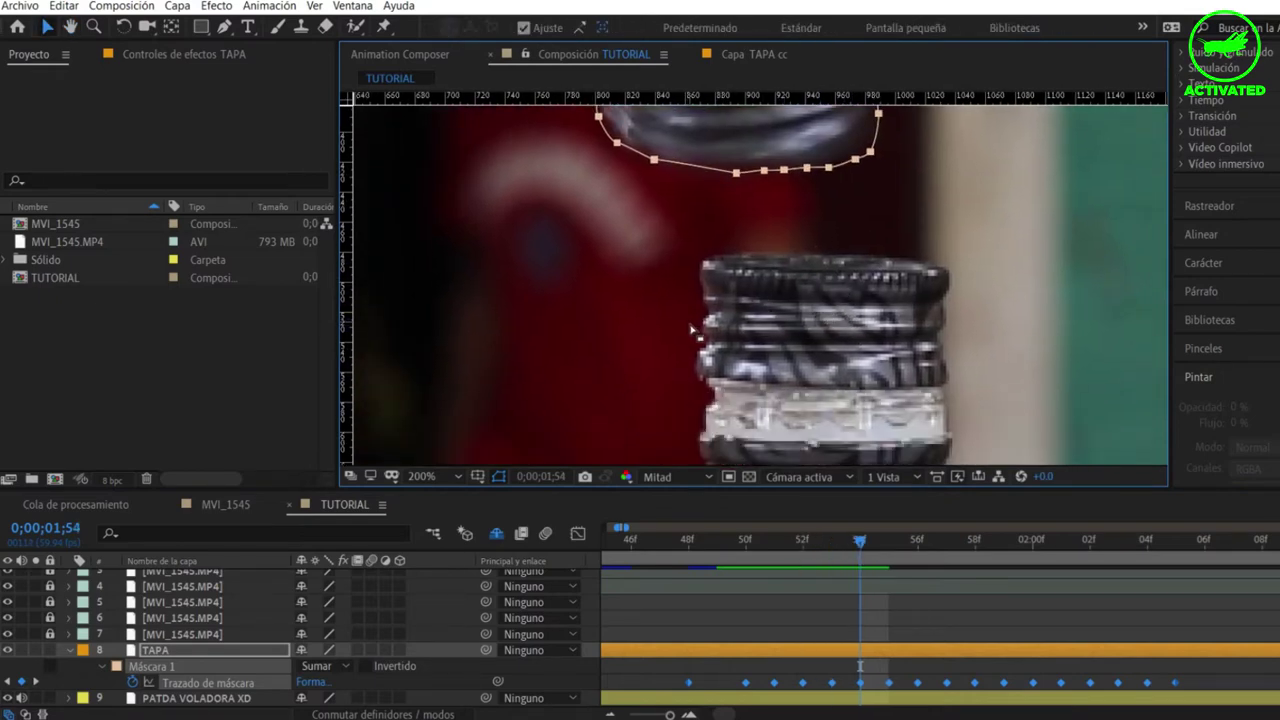
drag(720, 248, 792, 386)
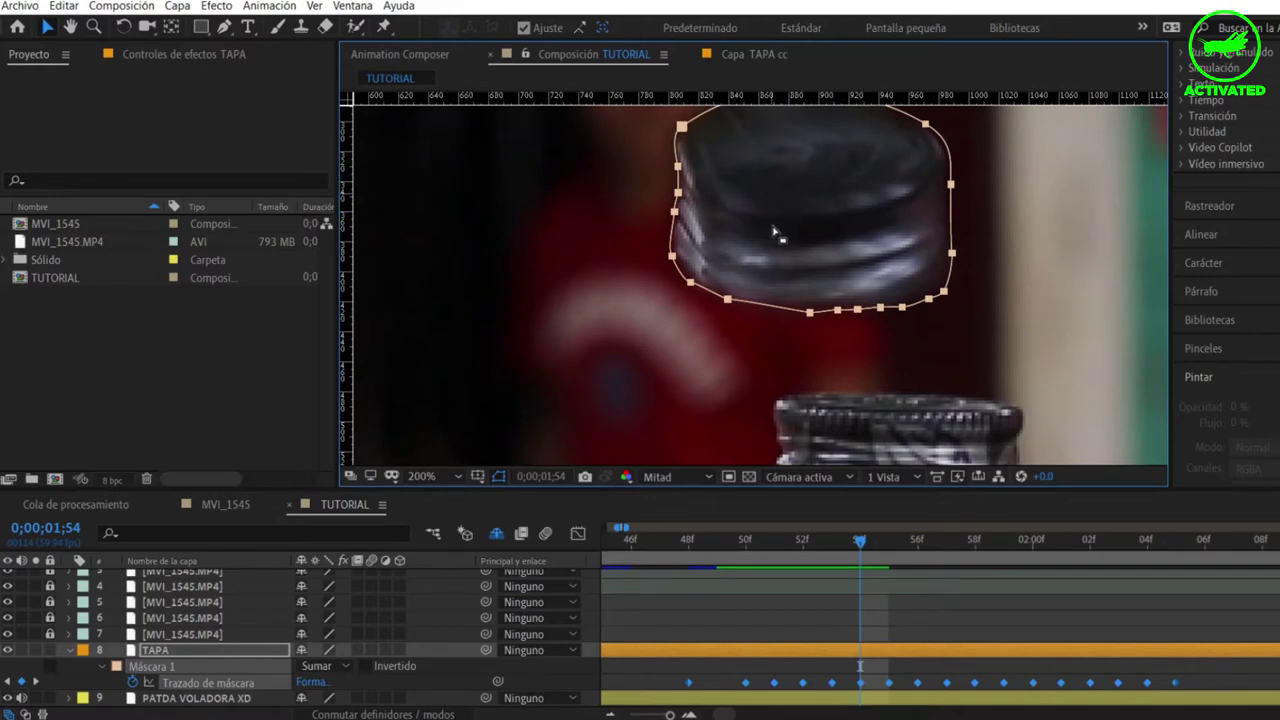
drag(783, 195, 820, 226)
key(Page_Down)
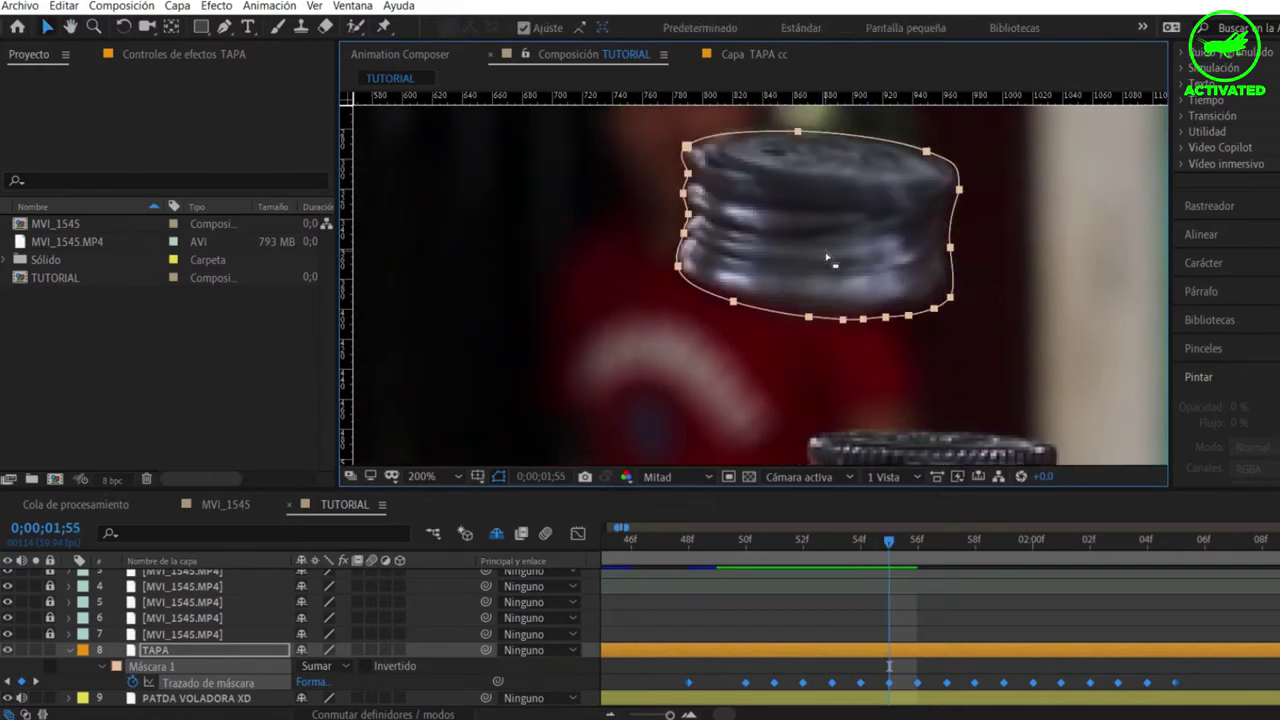
key(Page_Down)
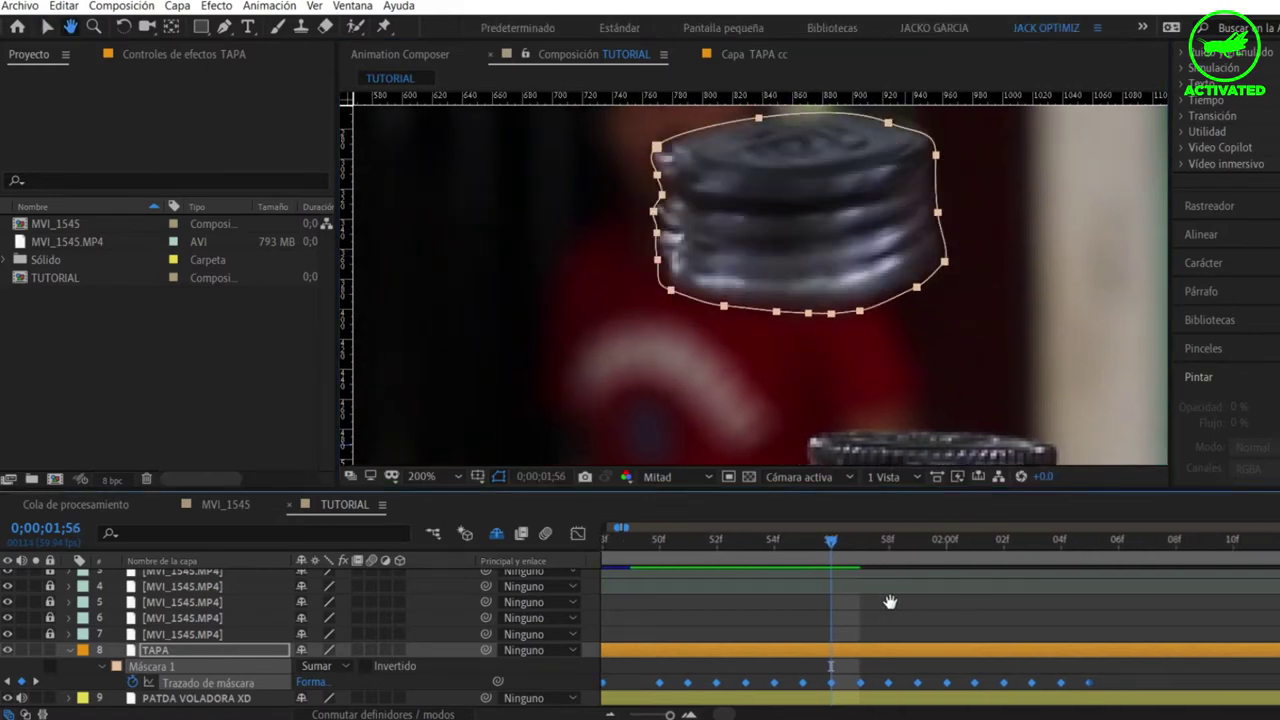
key(Page_Down)
key(Page_Down)
key(Page_Down)
key(Page_Down)
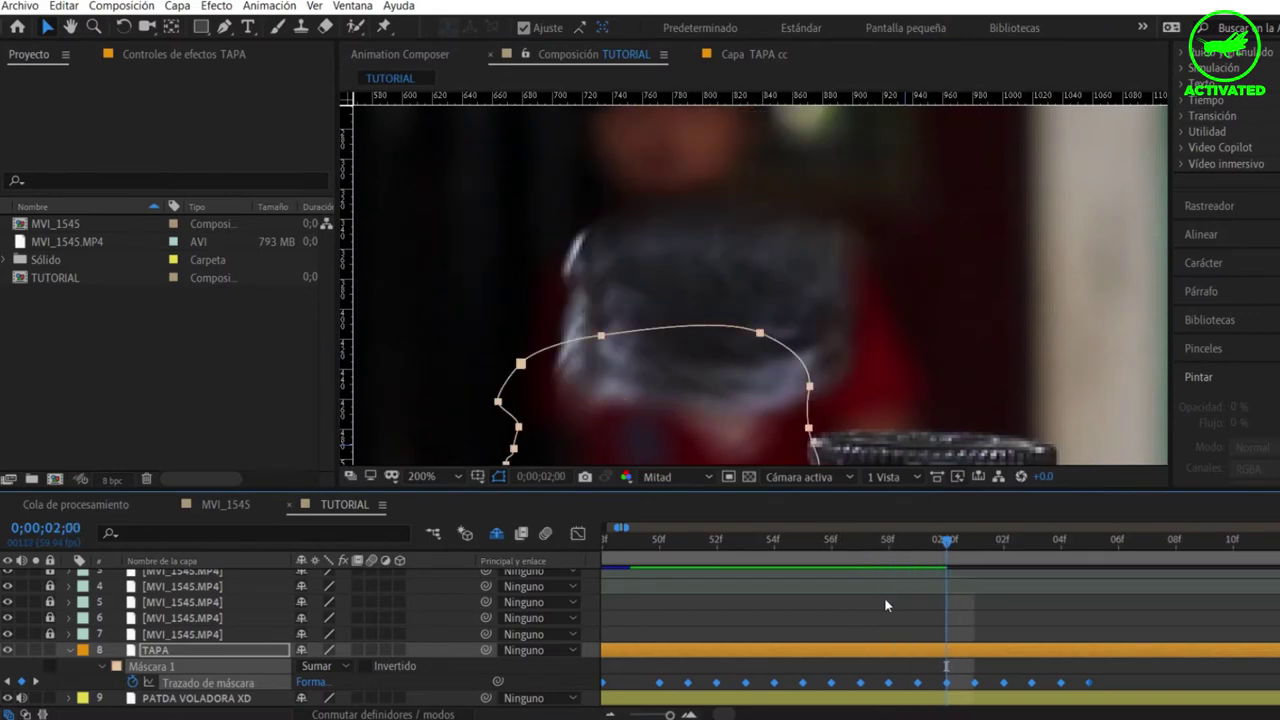
key(Page_Down)
drag(768, 288, 918, 310)
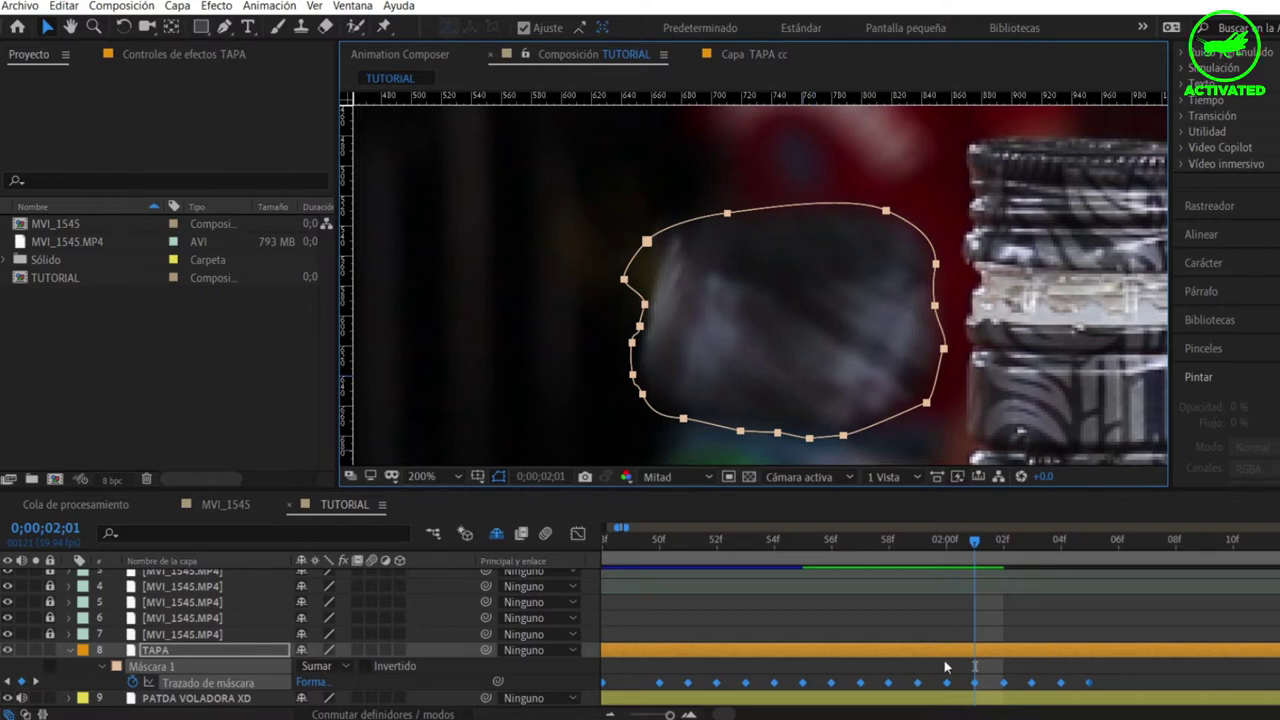
key(ctrl+t)
Back at frame 01;50, soften the TAPA mask feather to 17 pixels
drag(803, 627, 941, 627)
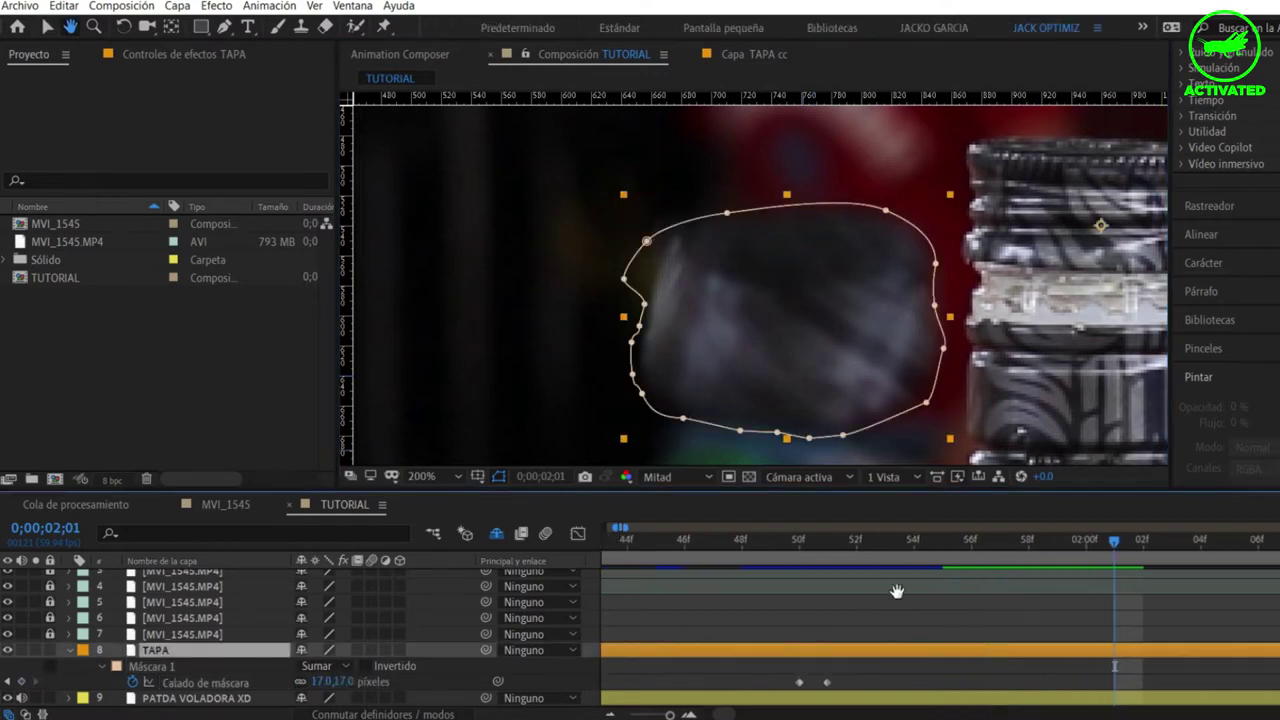
click(797, 539)
drag(1008, 370, 812, 370)
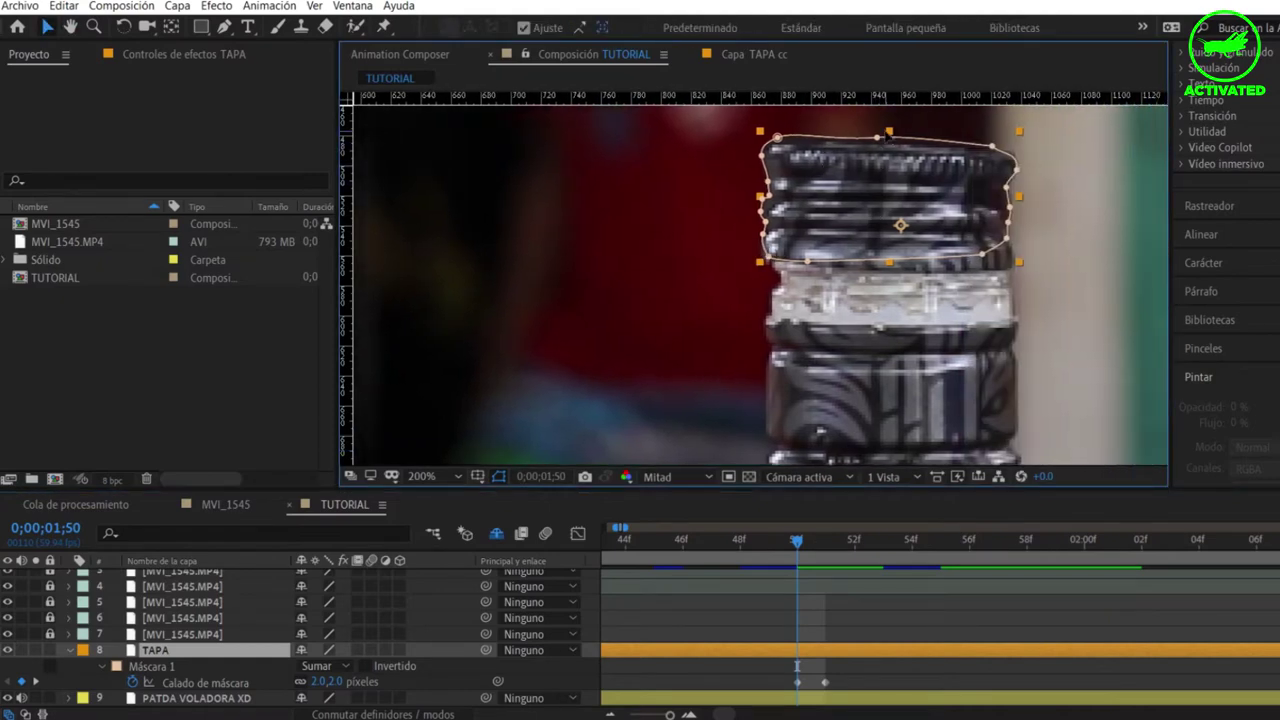
click(207, 688)
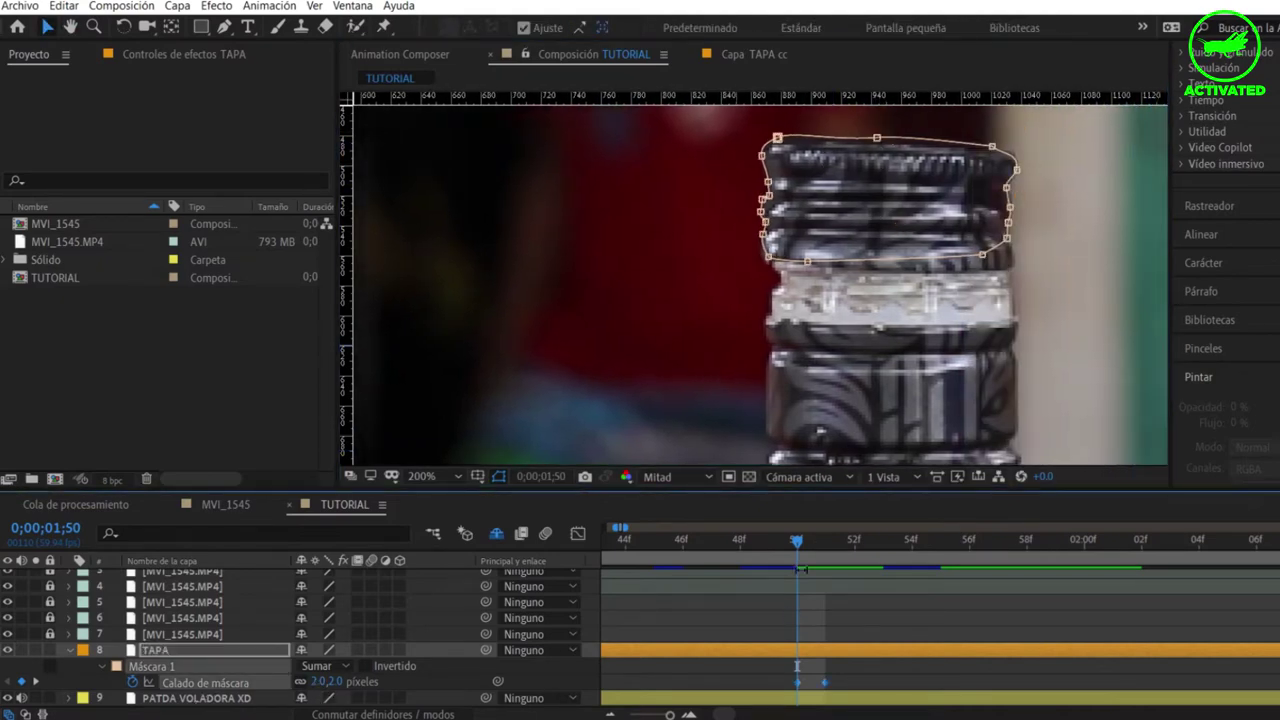
drag(800, 548, 818, 543)
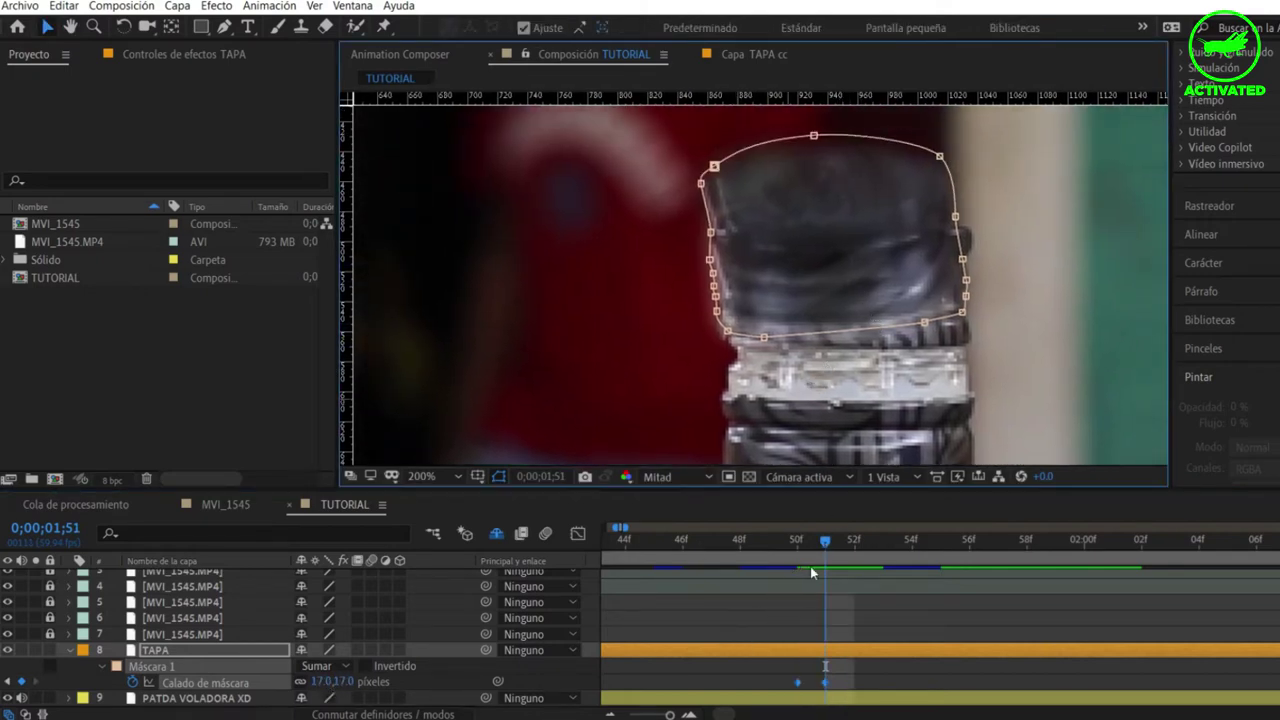
Advance frame by frame to about 01;59, keying the TAPA mask to follow the cap
key(Page_Down)
key(Page_Down)
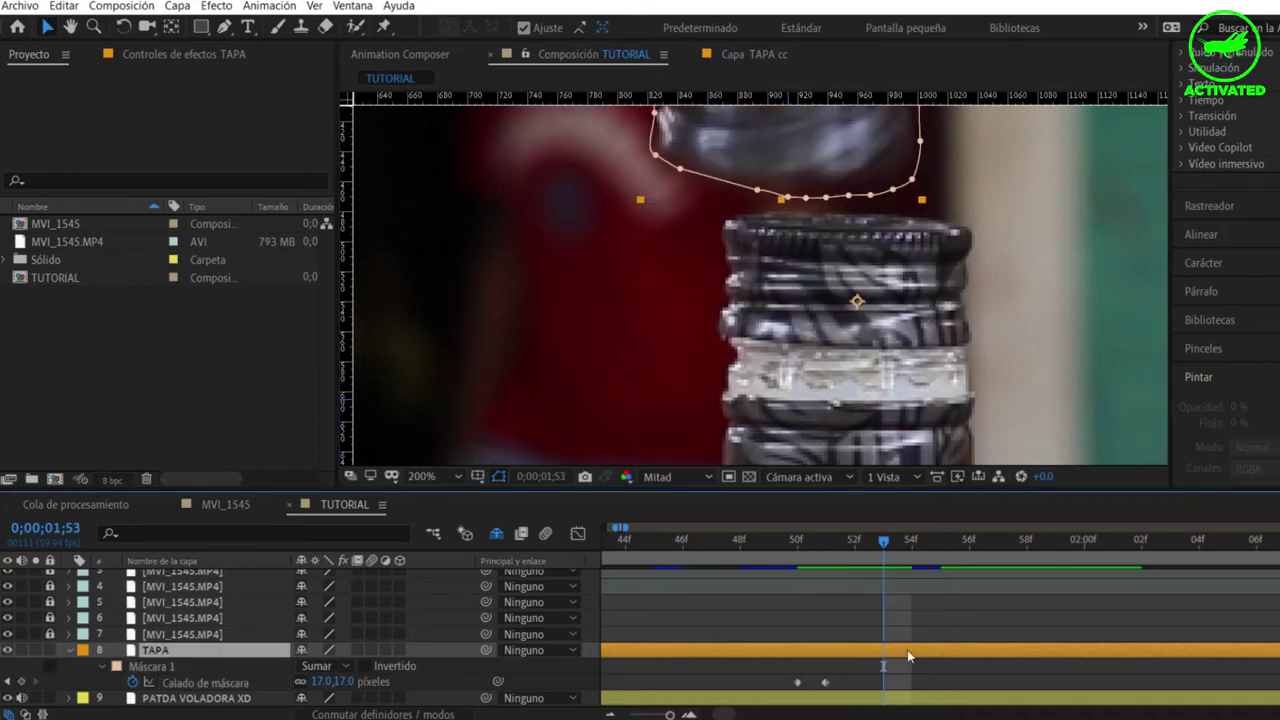
key(u)
scroll(897, 645, down, 1)
scroll(891, 623, right, 2)
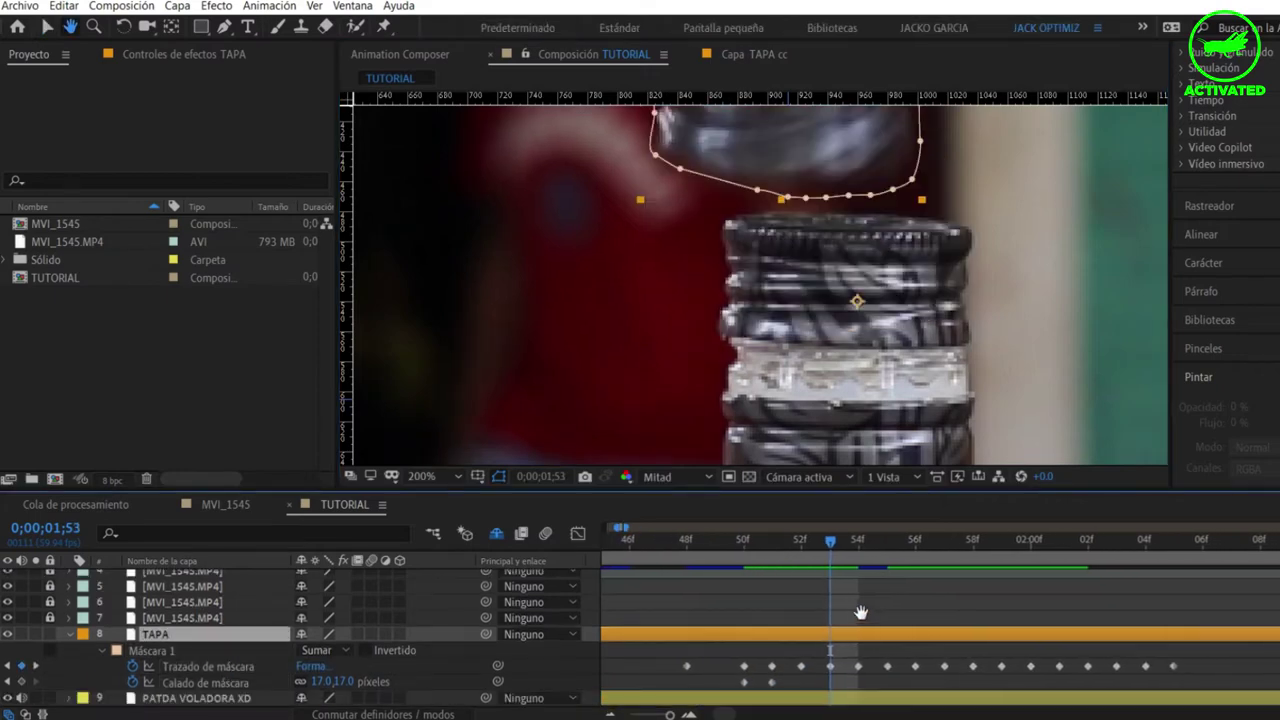
drag(872, 550, 997, 550)
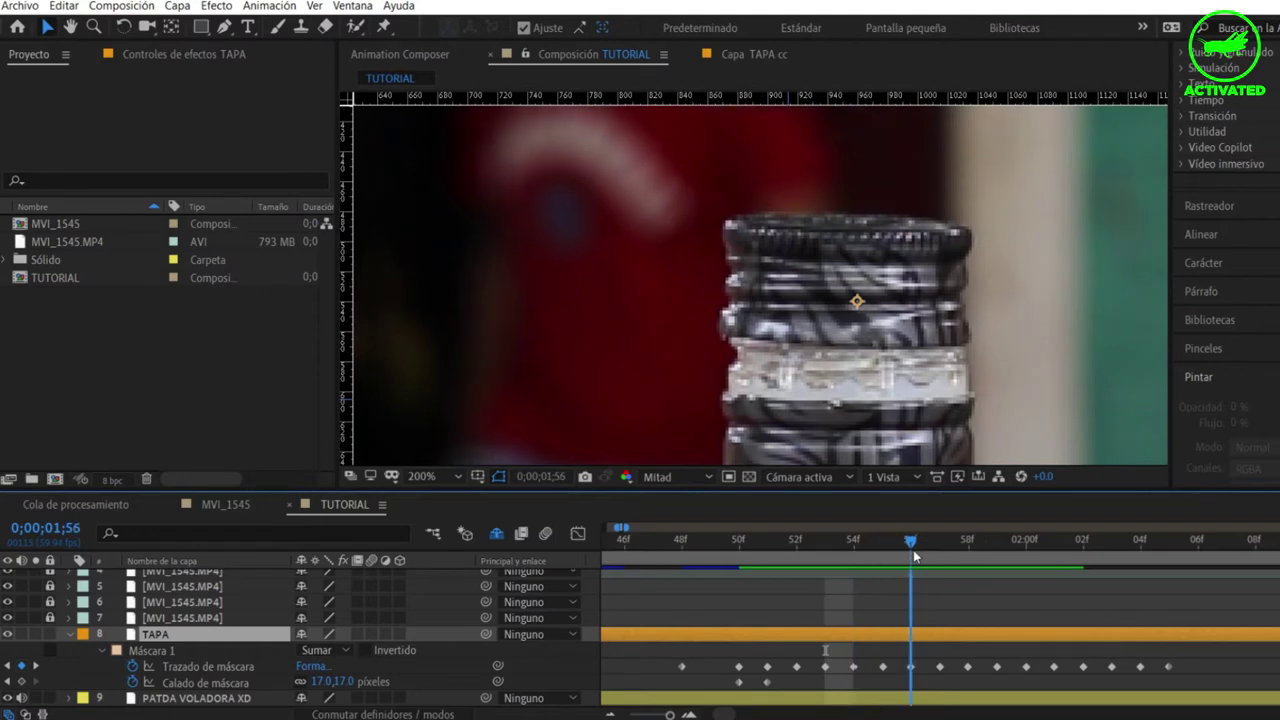
drag(552, 284, 629, 384)
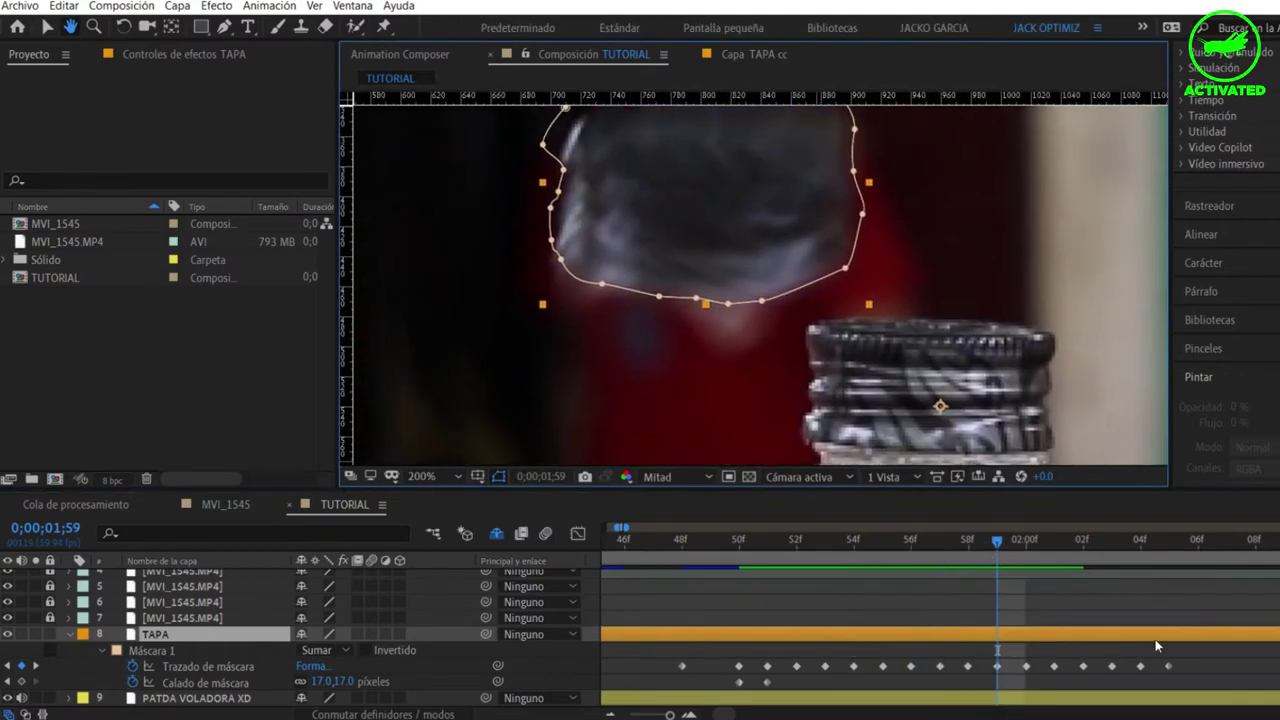
key(v)
key(Page_Down)
key(Page_Down)
mouse_move(707, 406)
mouse_down()
mouse_move(766, 306)
mouse_move(754, 243)
mouse_up()
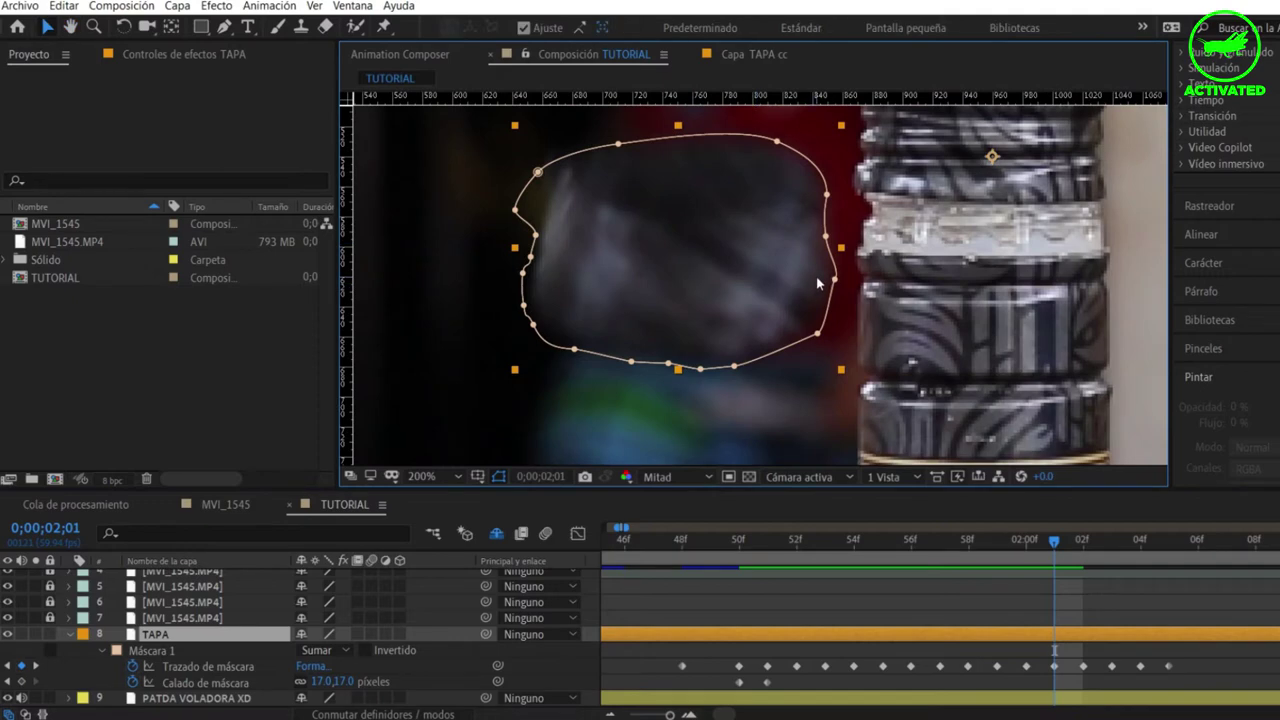
Continue keying the mask to 02;05 and zoom the viewer back out to 100%
click(1080, 546)
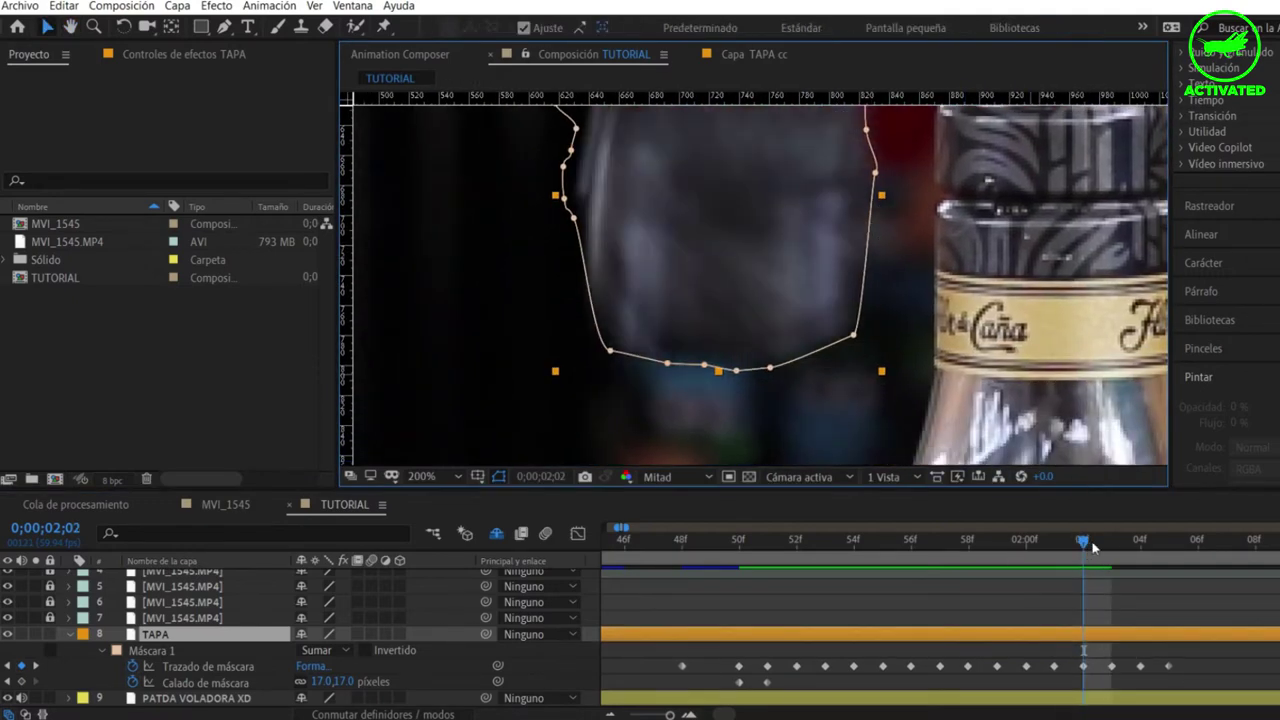
drag(1093, 546, 1168, 546)
key(h)
drag(736, 345, 786, 135)
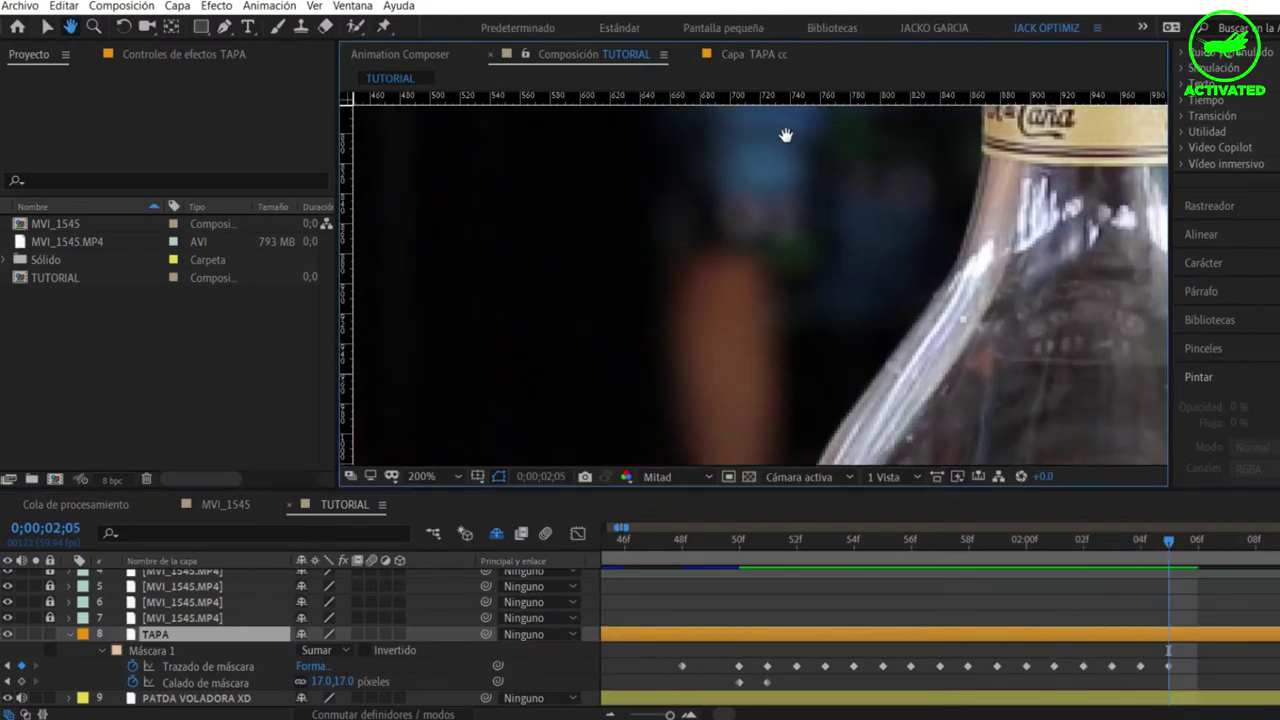
scroll(786, 135, down, 5)
key(v)
scroll(775, 286, down, 1)
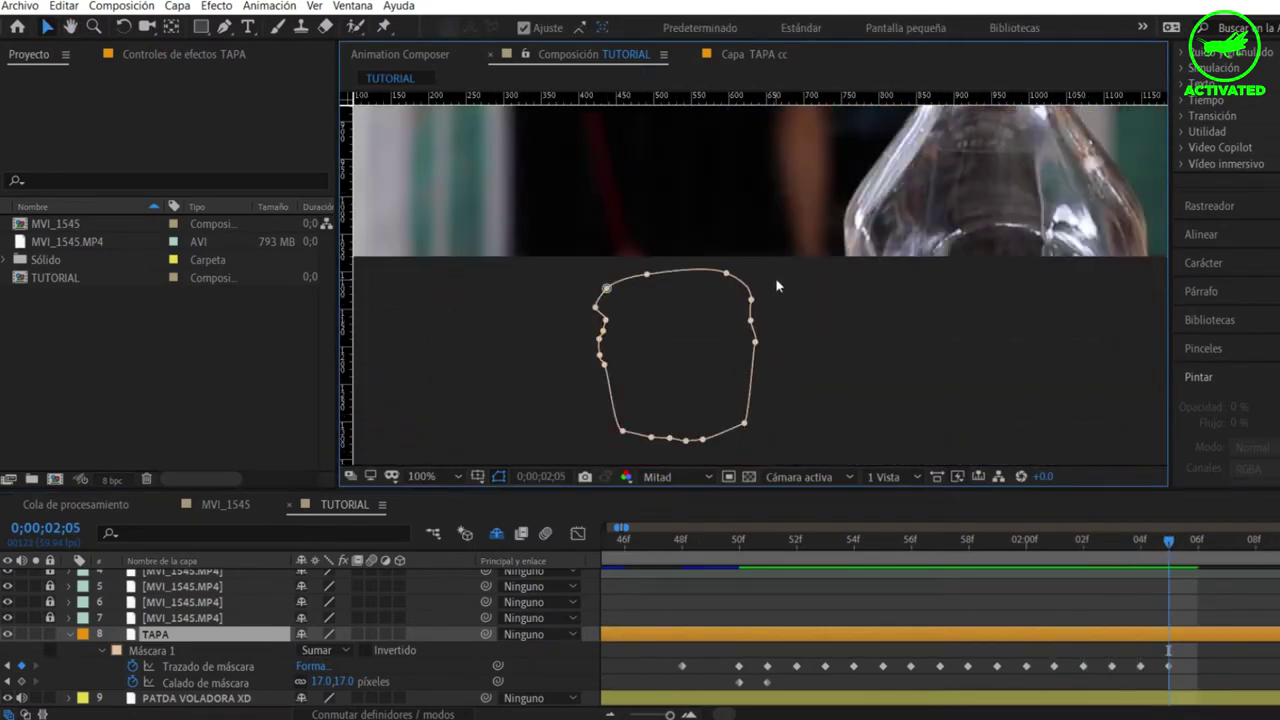
scroll(778, 280, down, 4)
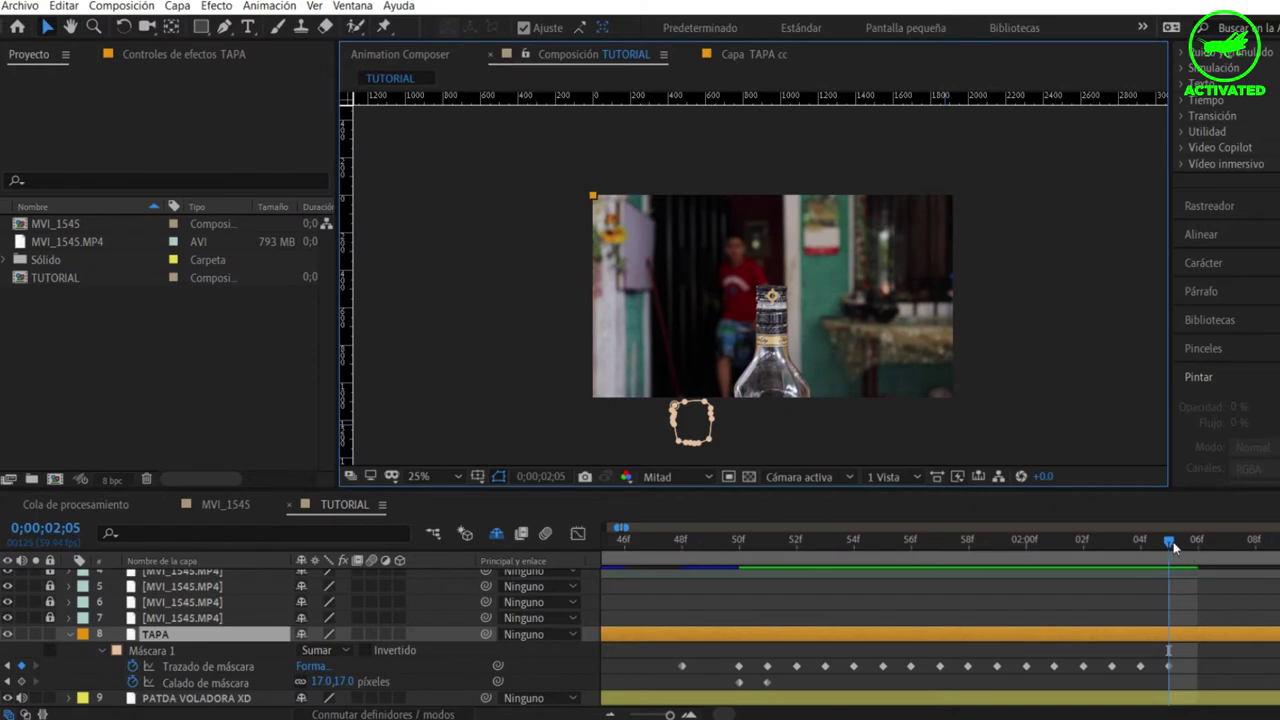
Scrub back, zoom the timeline out to the whole comp and select the TAPA layer
mouse_move(1174, 546)
mouse_down()
mouse_move(1198, 546)
mouse_move(681, 546)
mouse_up()
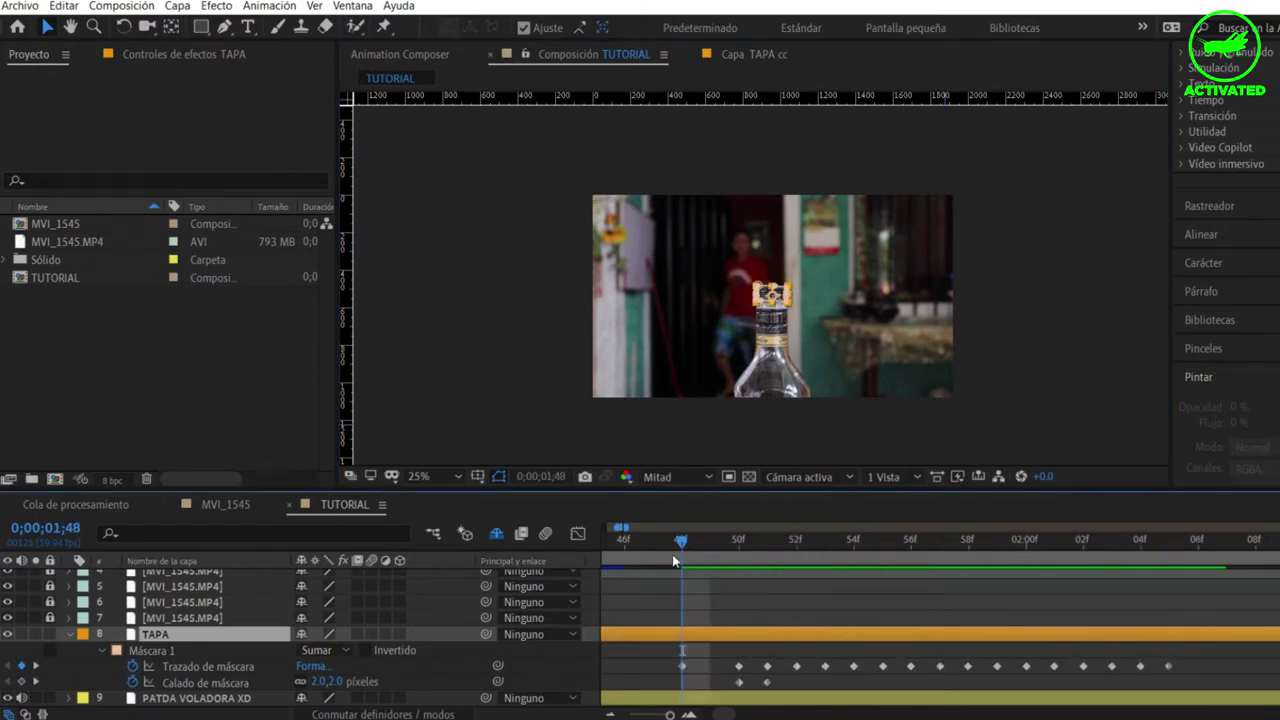
key(minus)
key(minus)
key(minus)
key(minus)
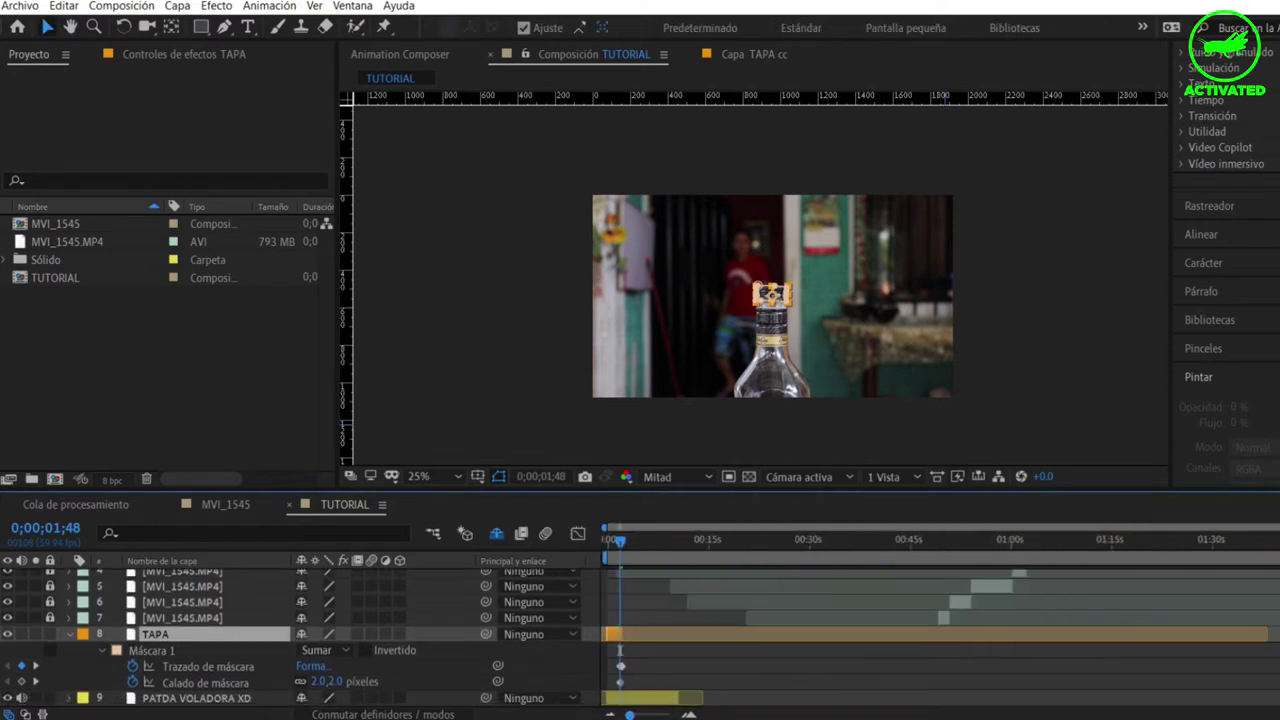
key(equal)
key(equal)
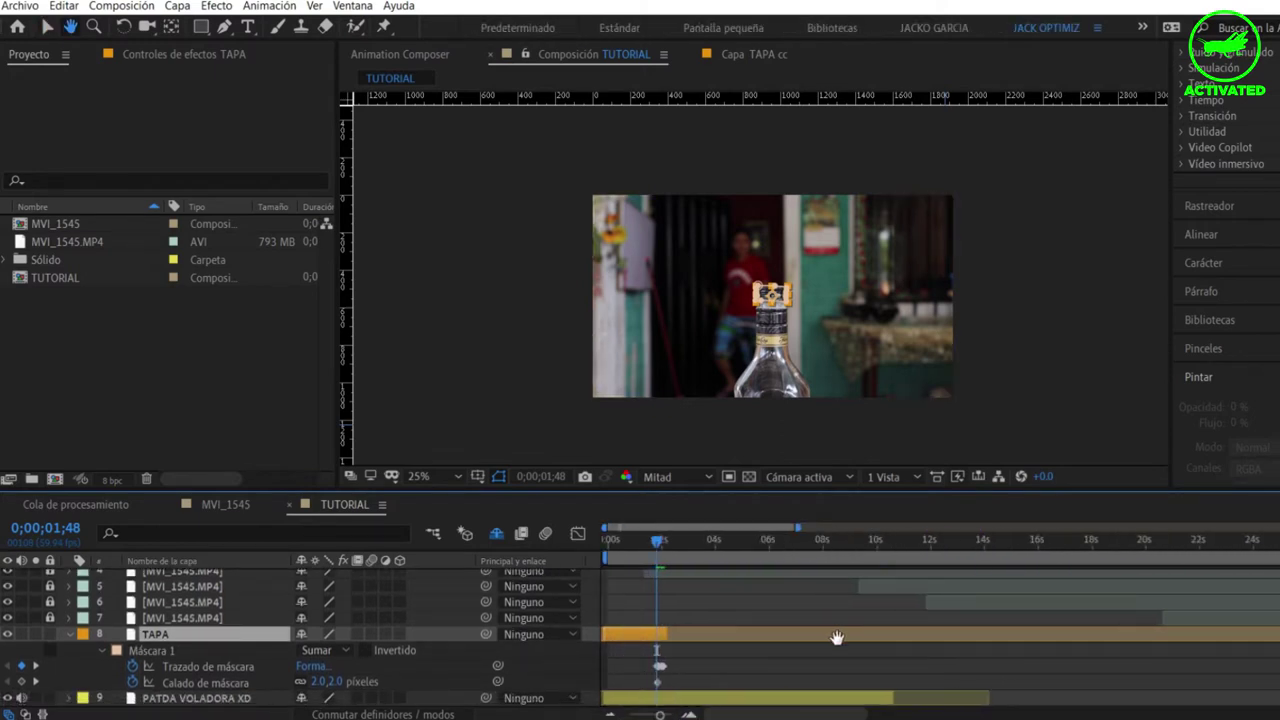
click(725, 700)
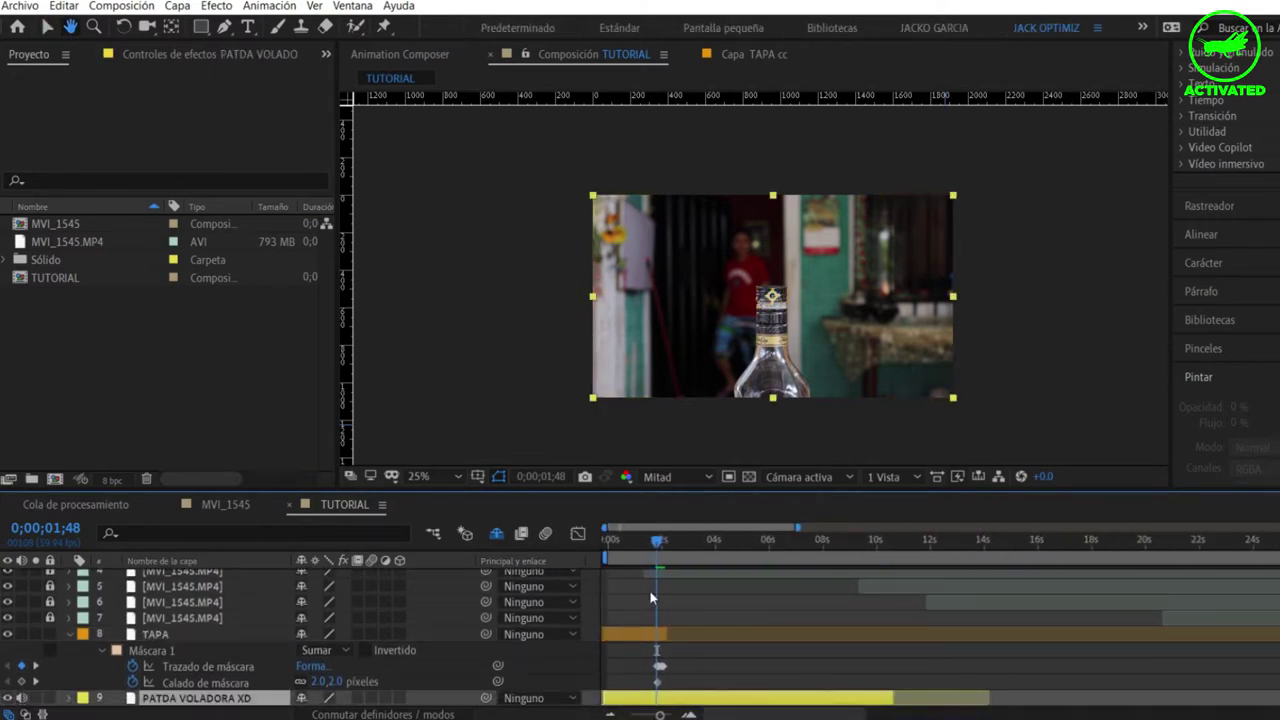
click(650, 634)
Collapse TAPA's properties and zoom the timeline in to step to frame 1
key(u)
key(Home)
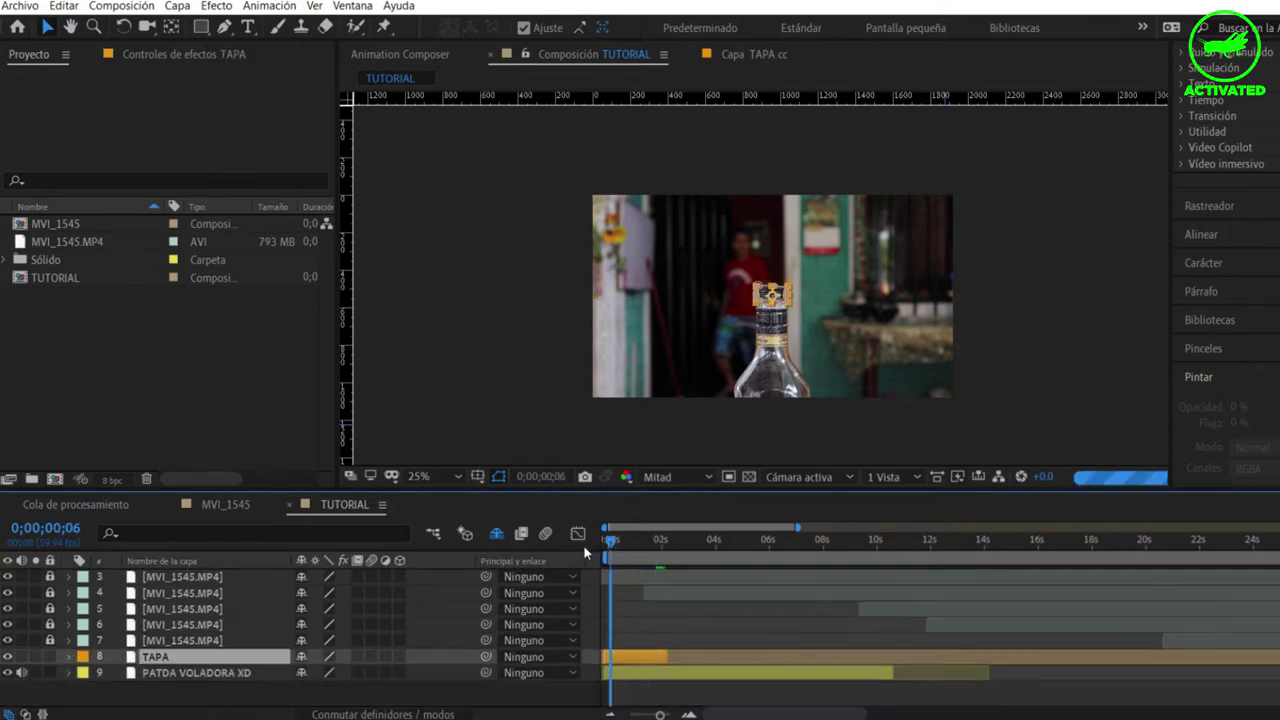
click(688, 714)
click(688, 714)
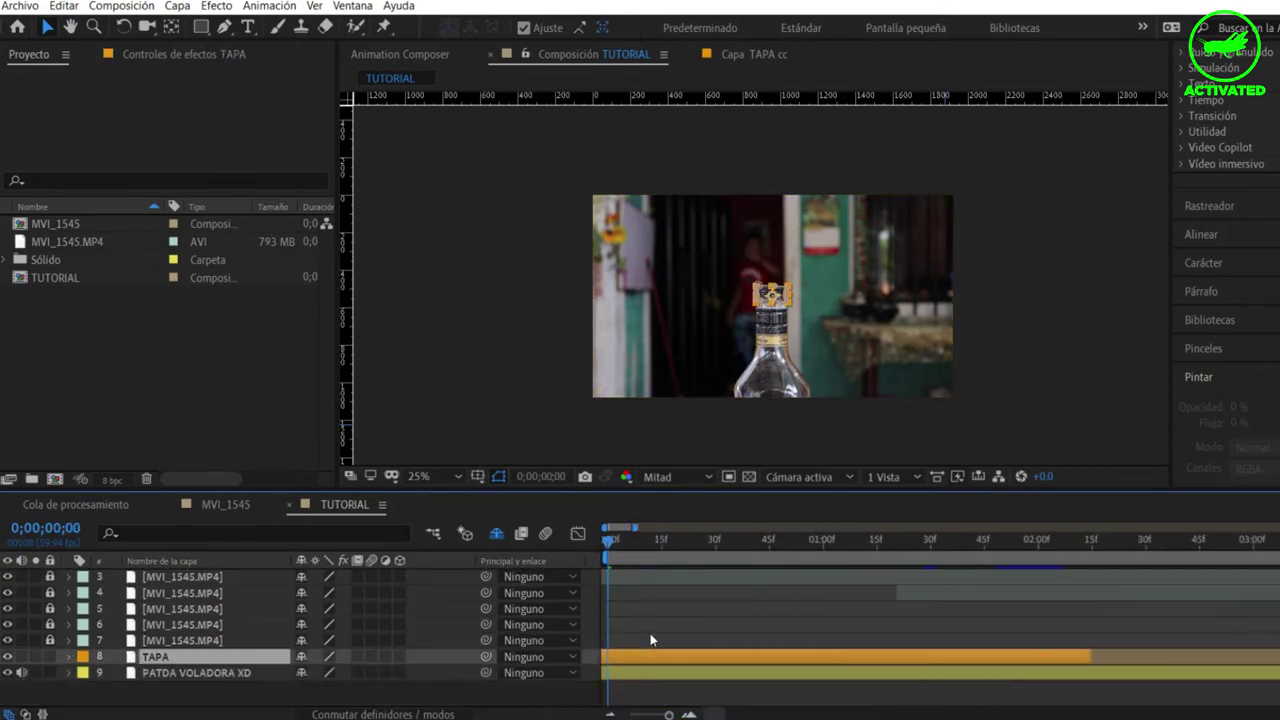
click(618, 559)
key(equal)
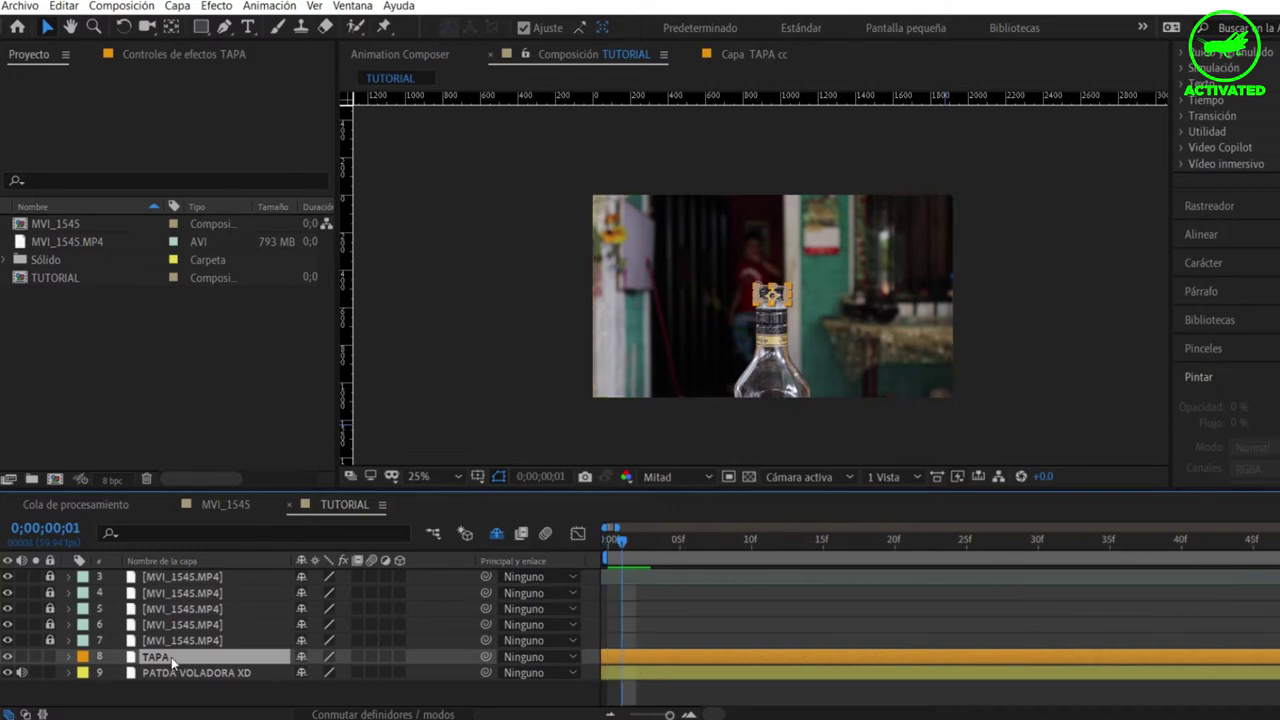
Split TAPA at this frame with Editar > Dividir capa and select the short lower piece
click(63, 5)
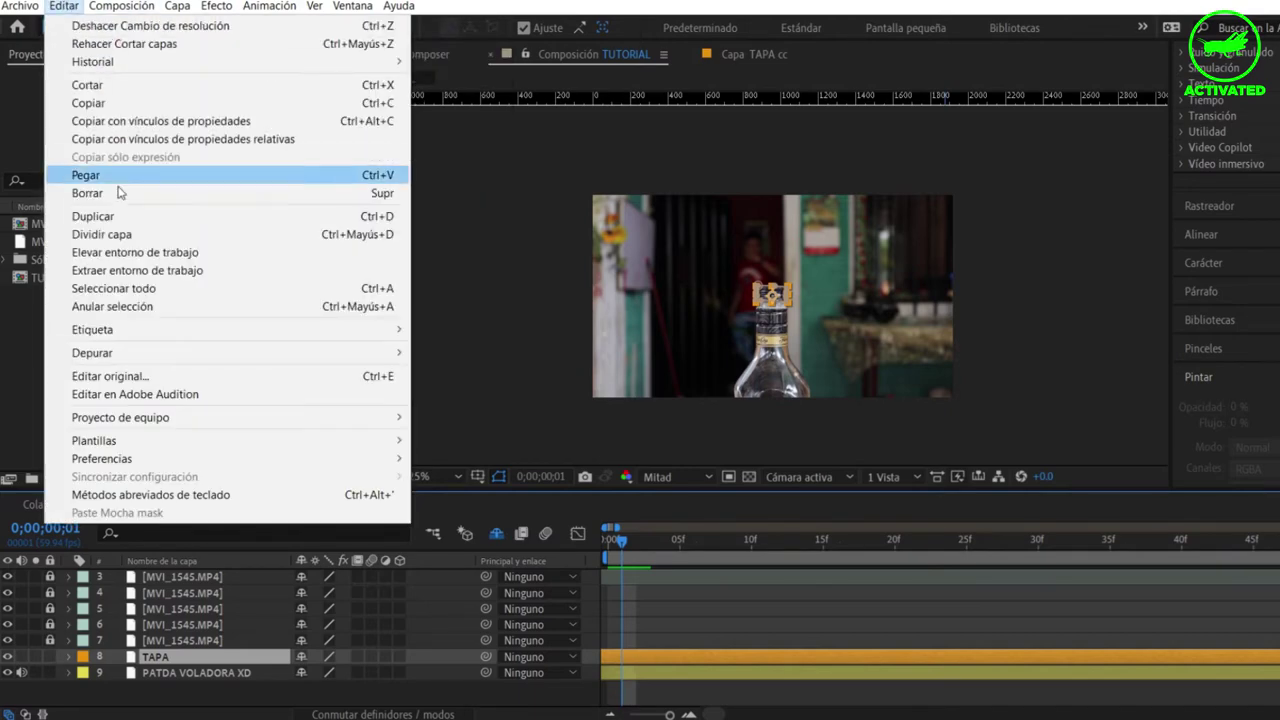
click(125, 236)
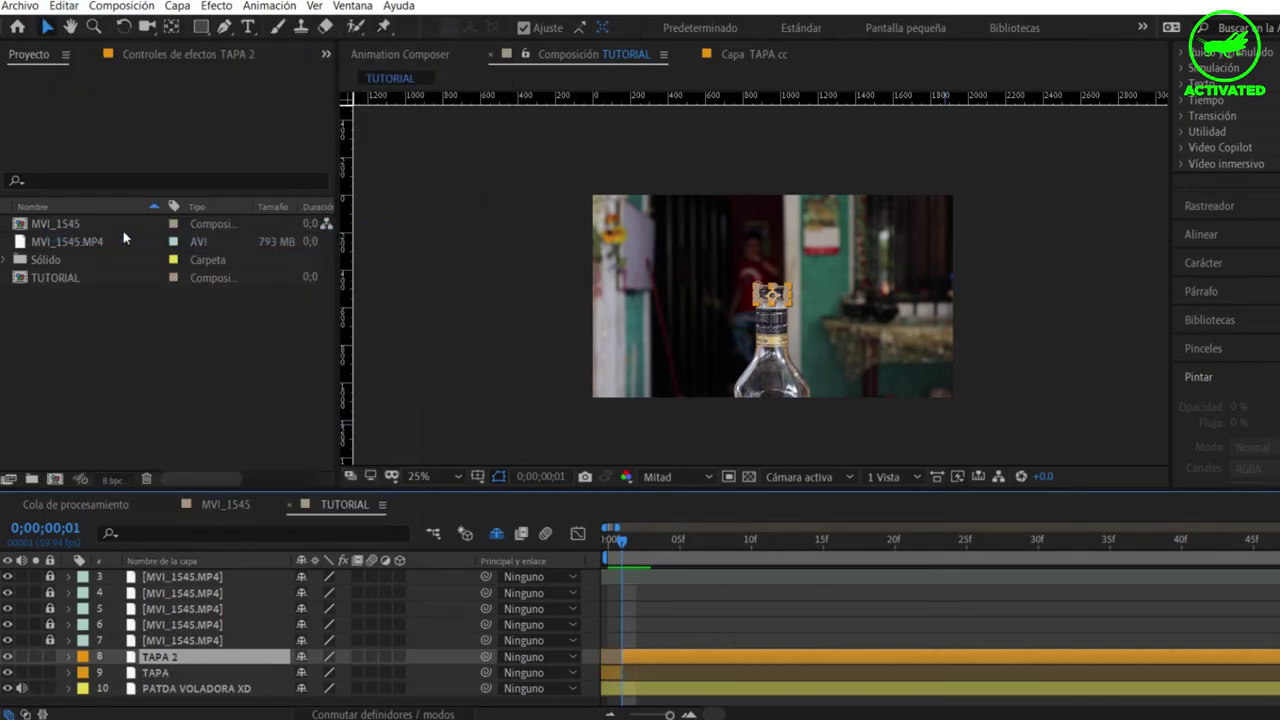
click(614, 671)
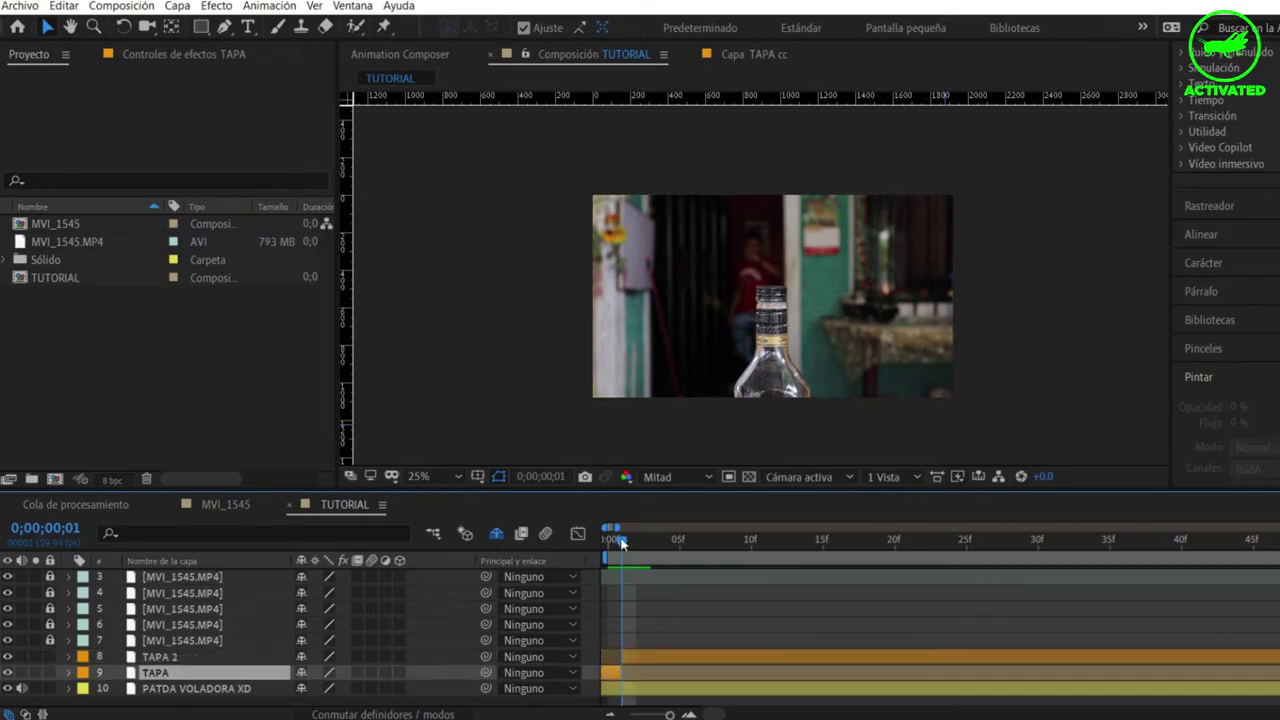
key(Page_Up)
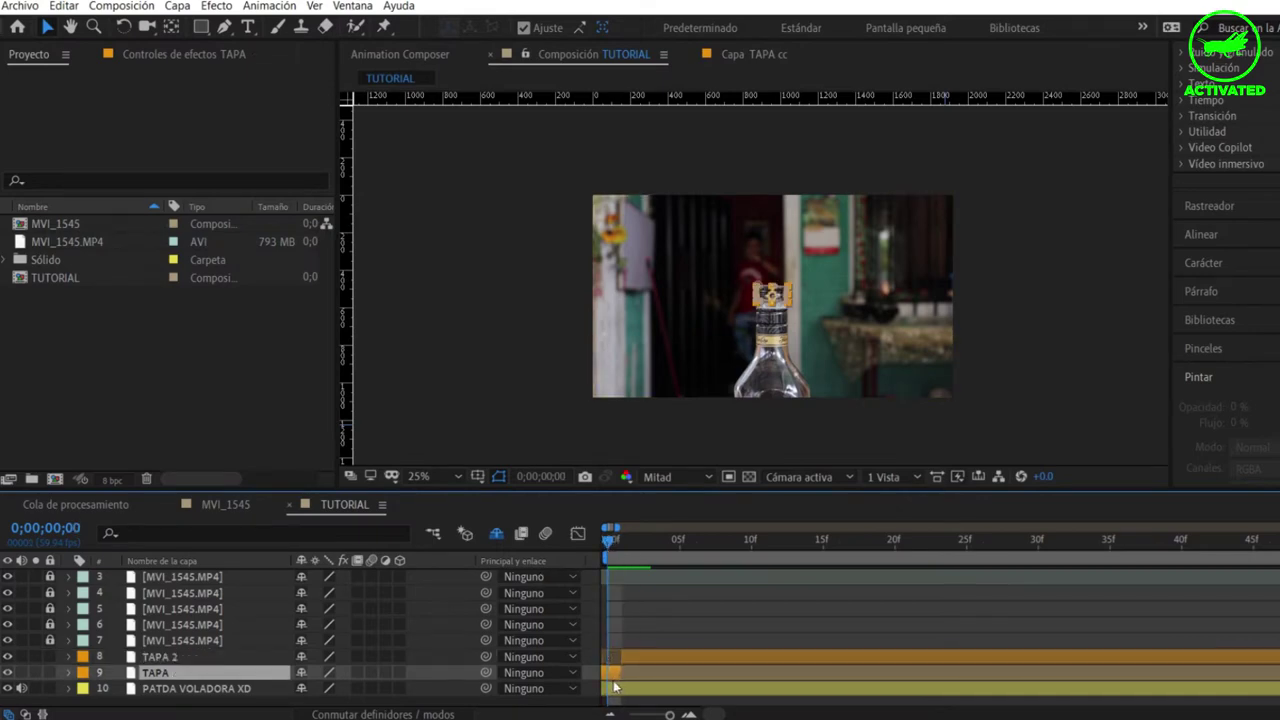
Freeze the short TAPA layer with Congelar fotograma and lengthen it to hold longer
right_click(614, 680)
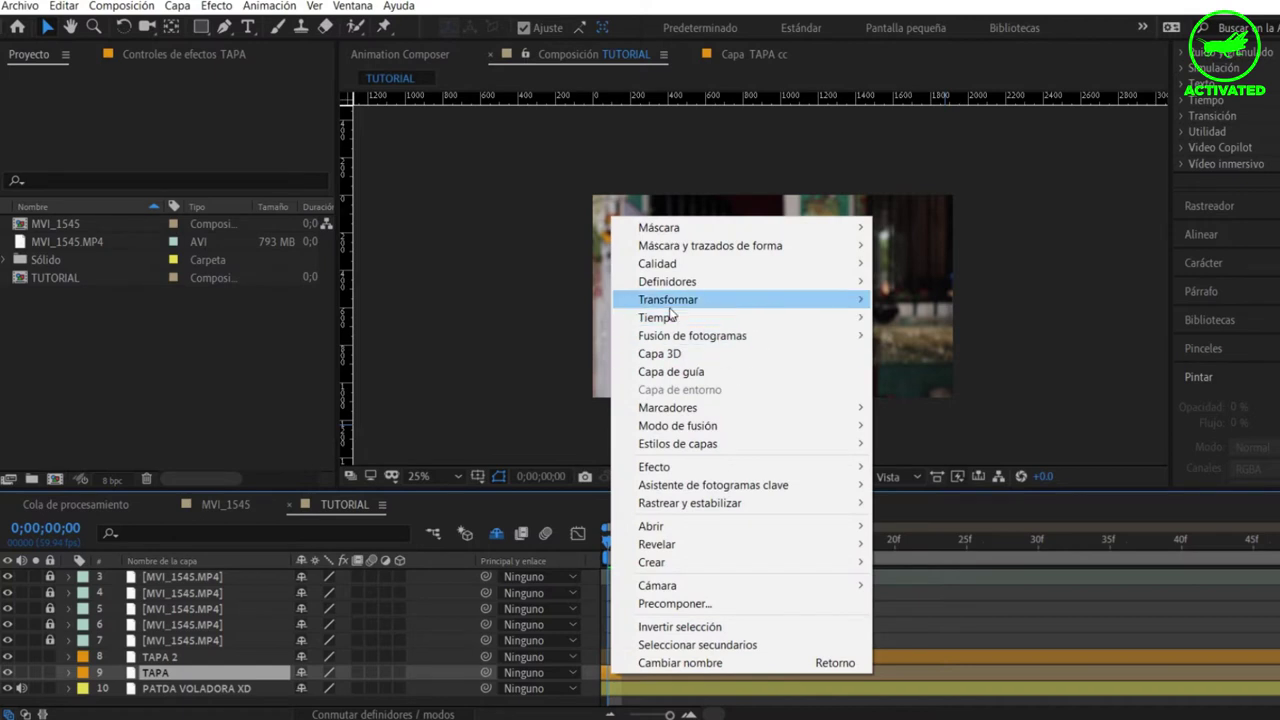
mouse_move(800, 317)
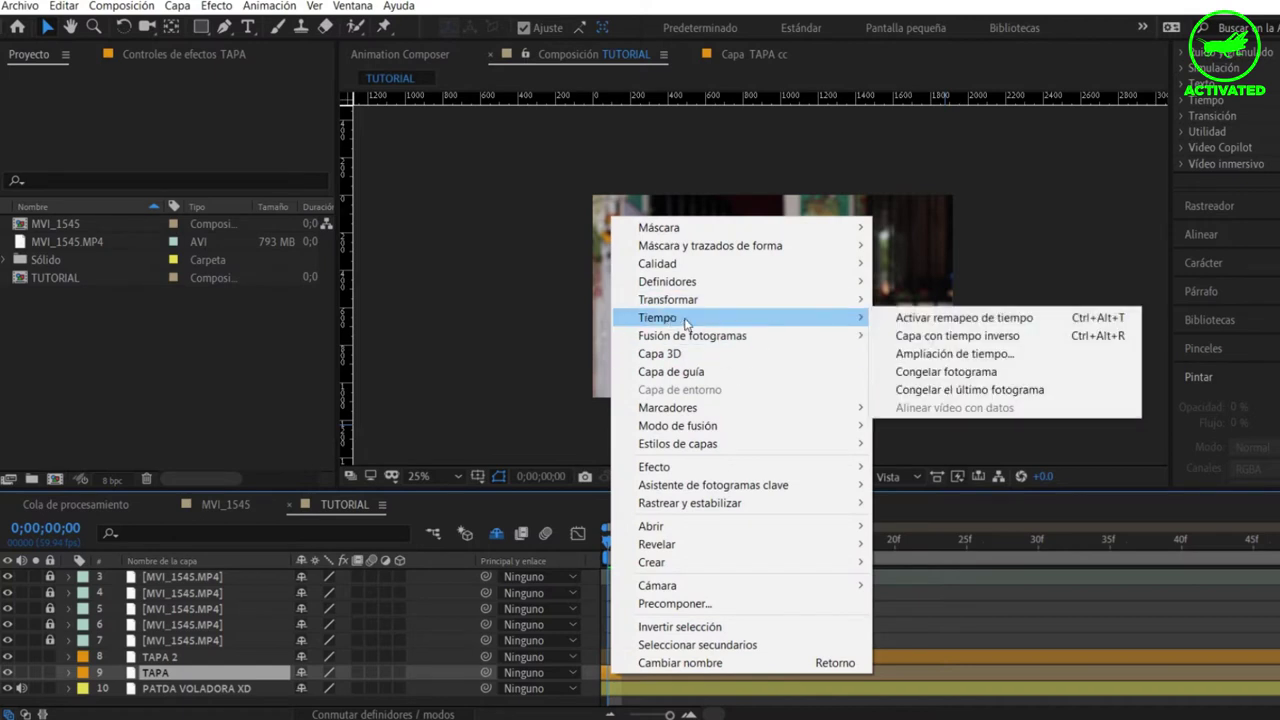
click(948, 373)
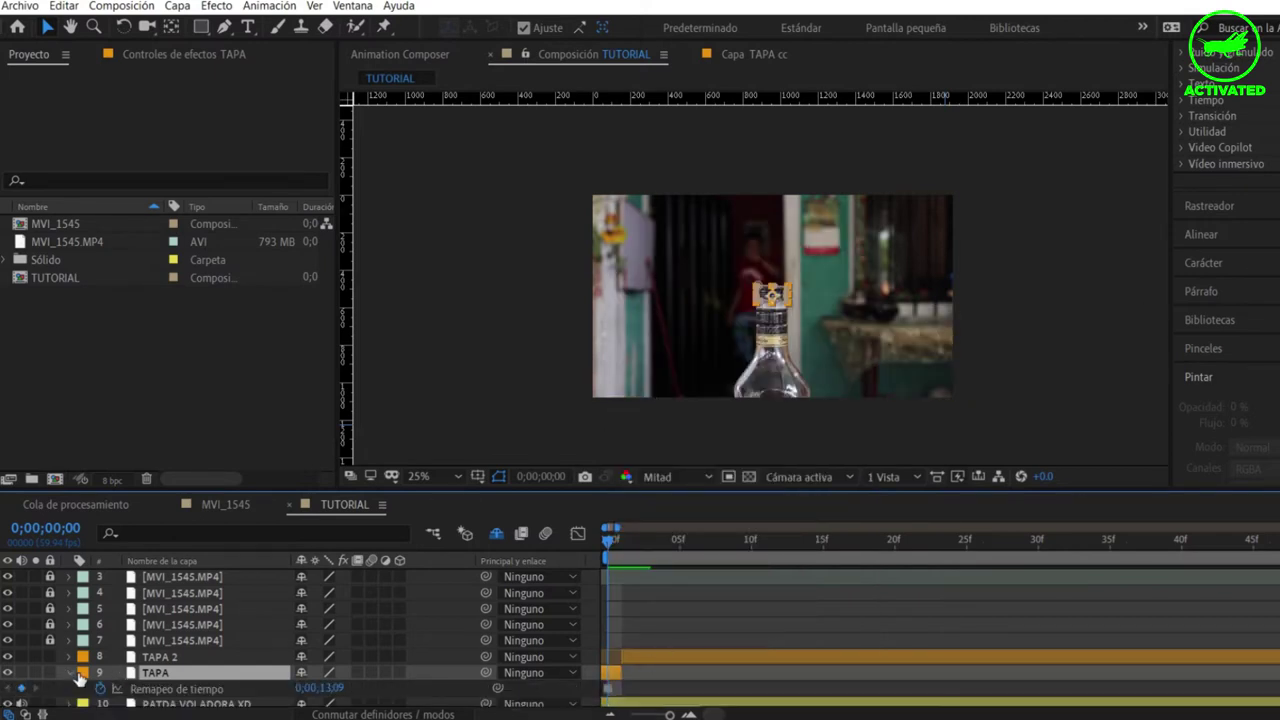
click(69, 672)
scroll(624, 656, down, 3)
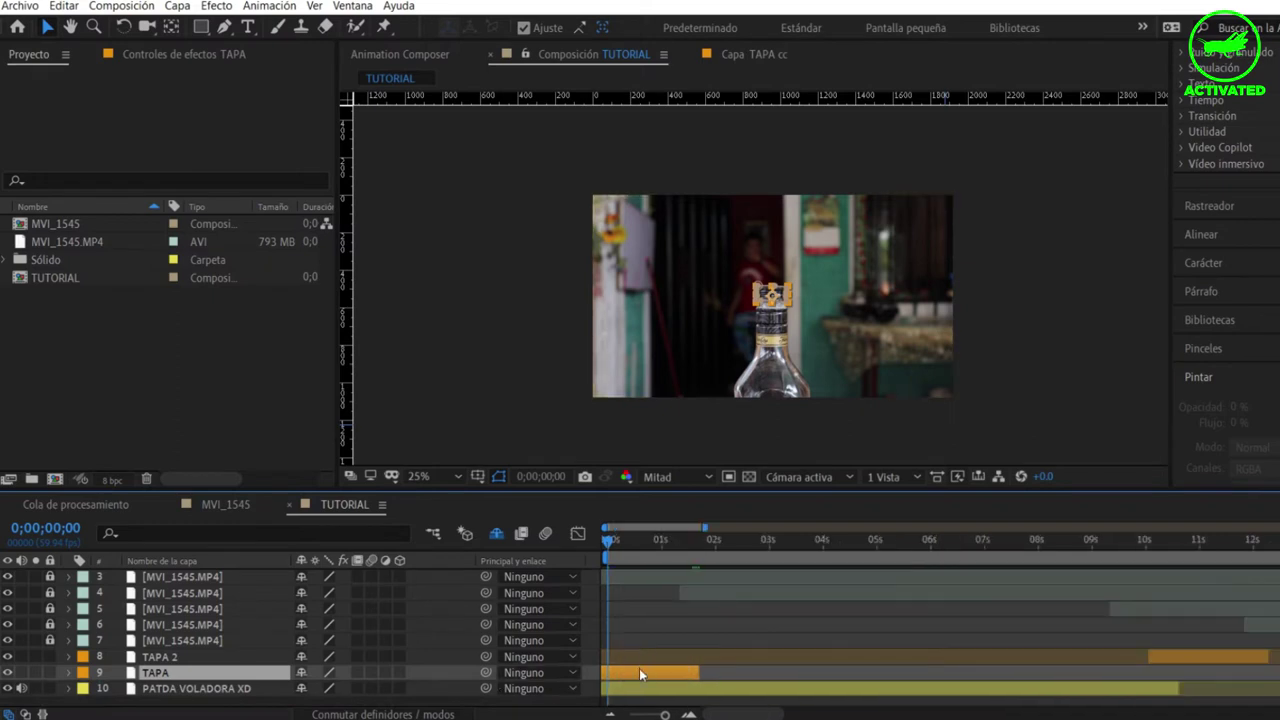
mouse_move(639, 672)
mouse_down()
mouse_move(800, 672)
mouse_move(614, 672)
mouse_up()
Scrub through the kick to check timing, stopping at 03;57, and select TAPA 2
click(784, 541)
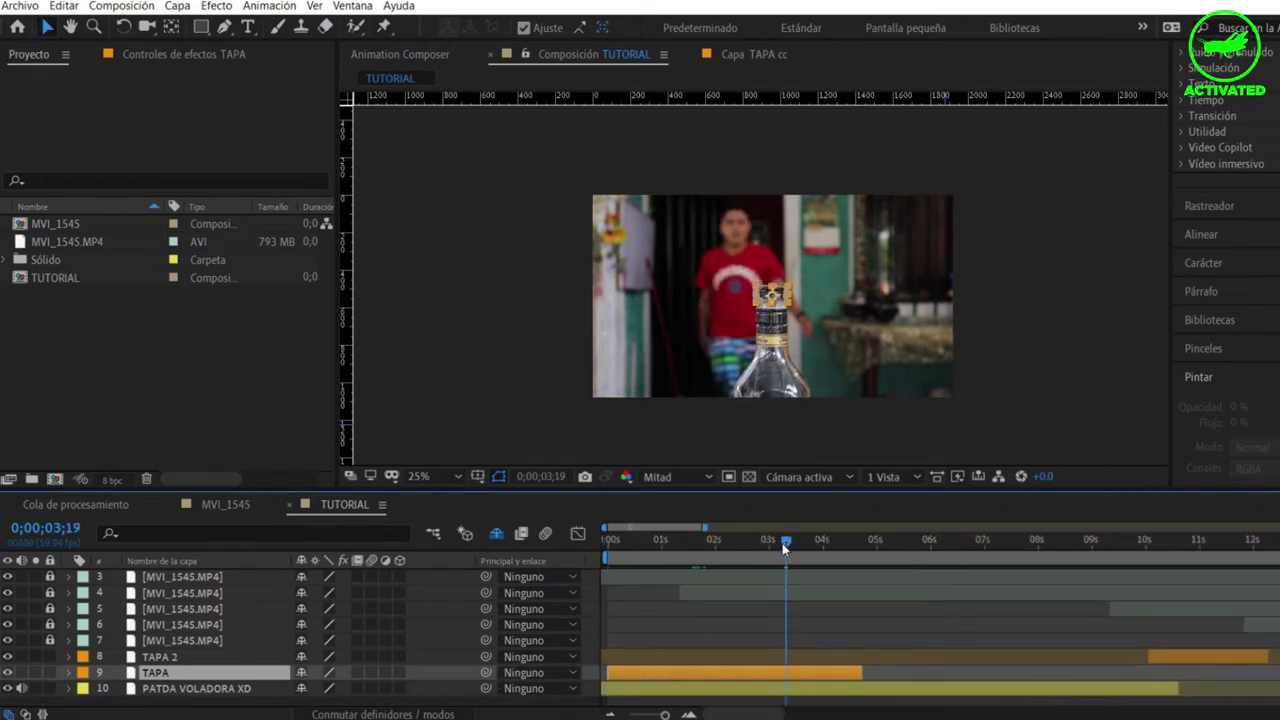
drag(785, 543, 997, 553)
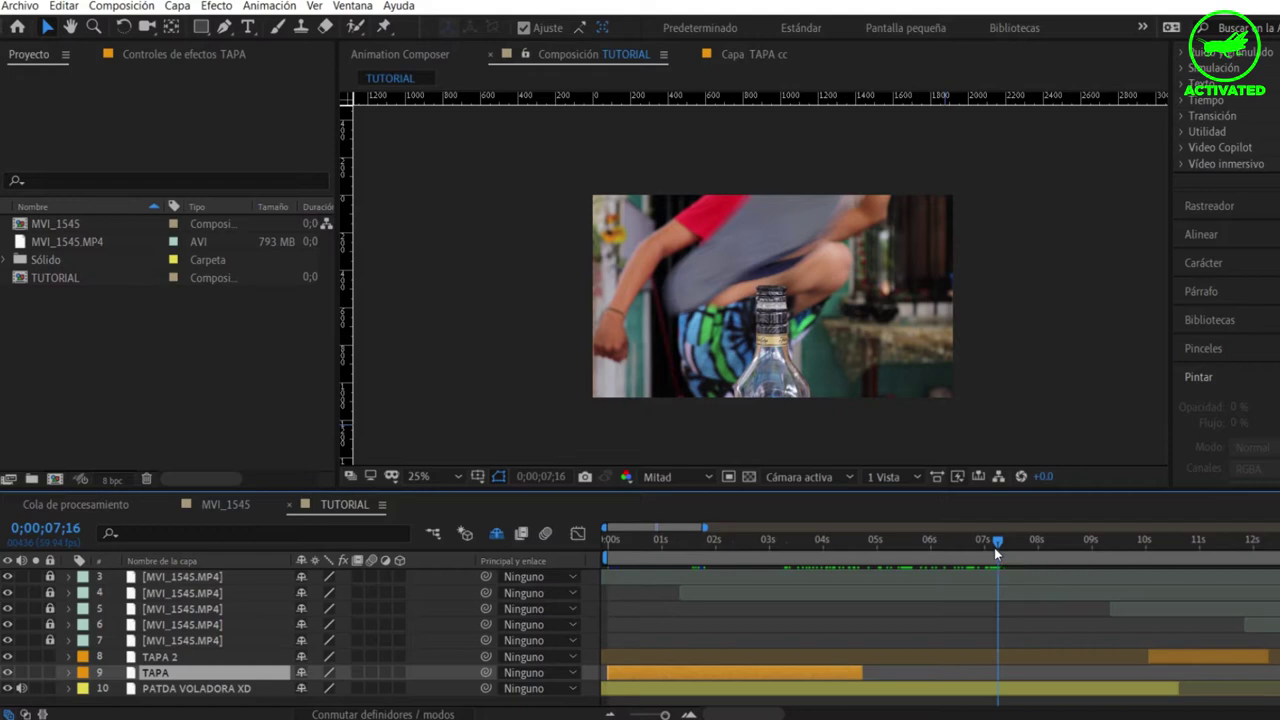
drag(997, 553, 820, 558)
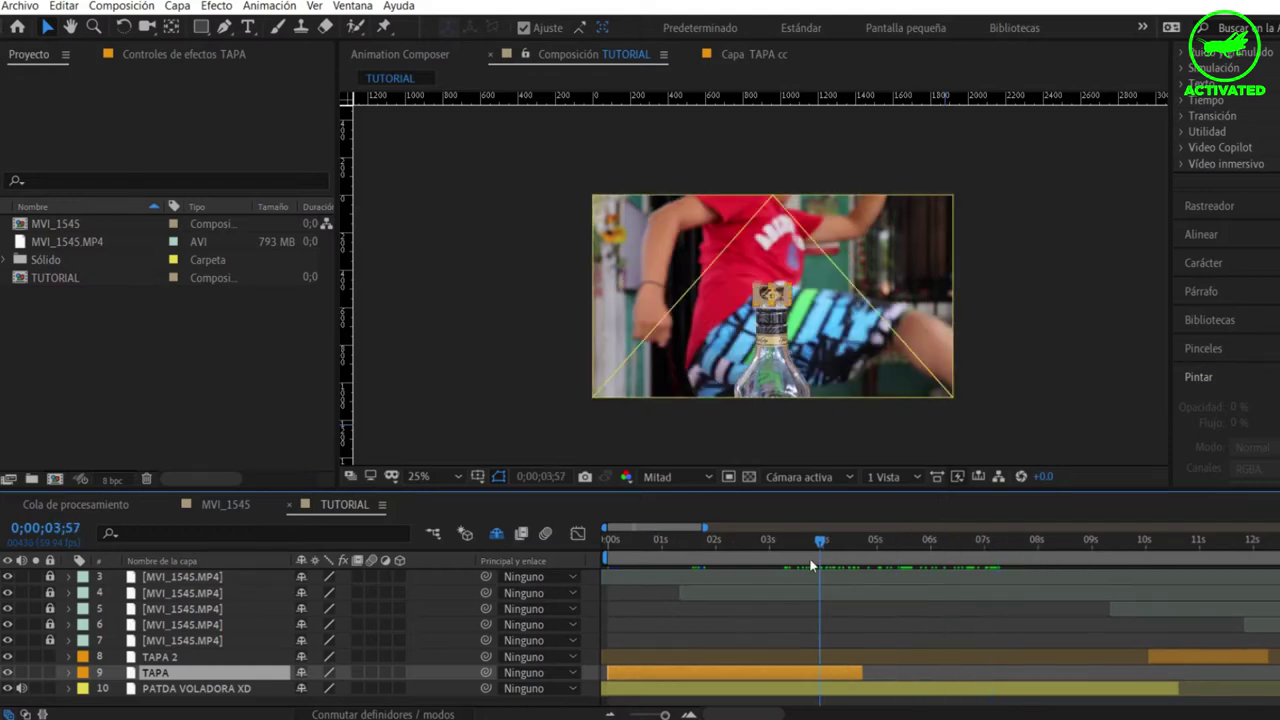
click(160, 658)
Rename TAPA 2 to 'TAPA SALTARINA' and TAPA to 'TAPA CONGELADA'
key(Return)
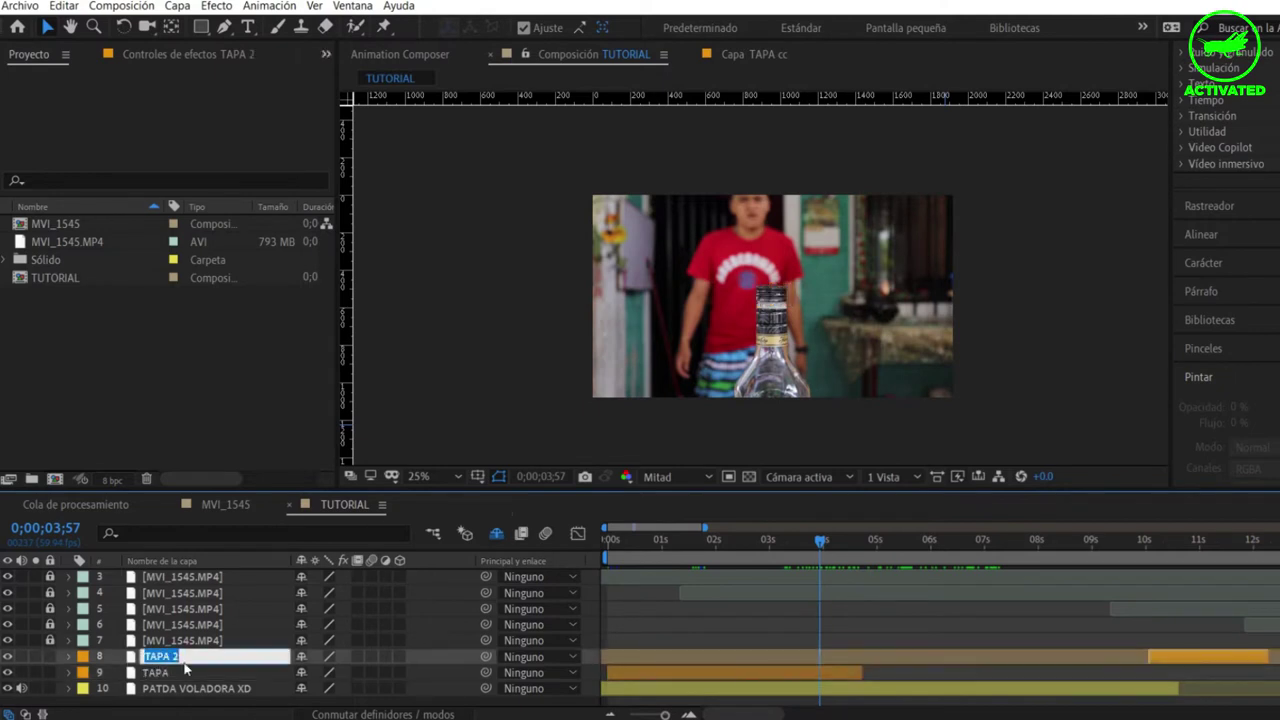
text(TAPA SALTARINA)
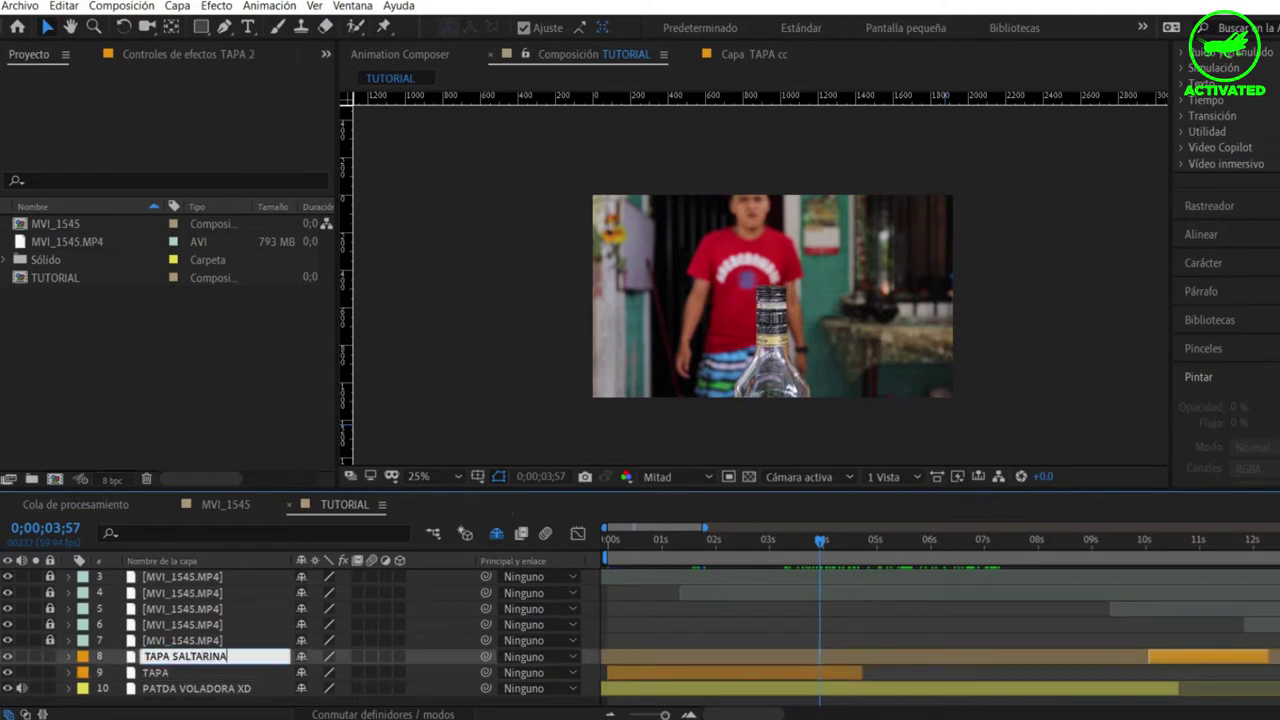
click(165, 672)
key(Return)
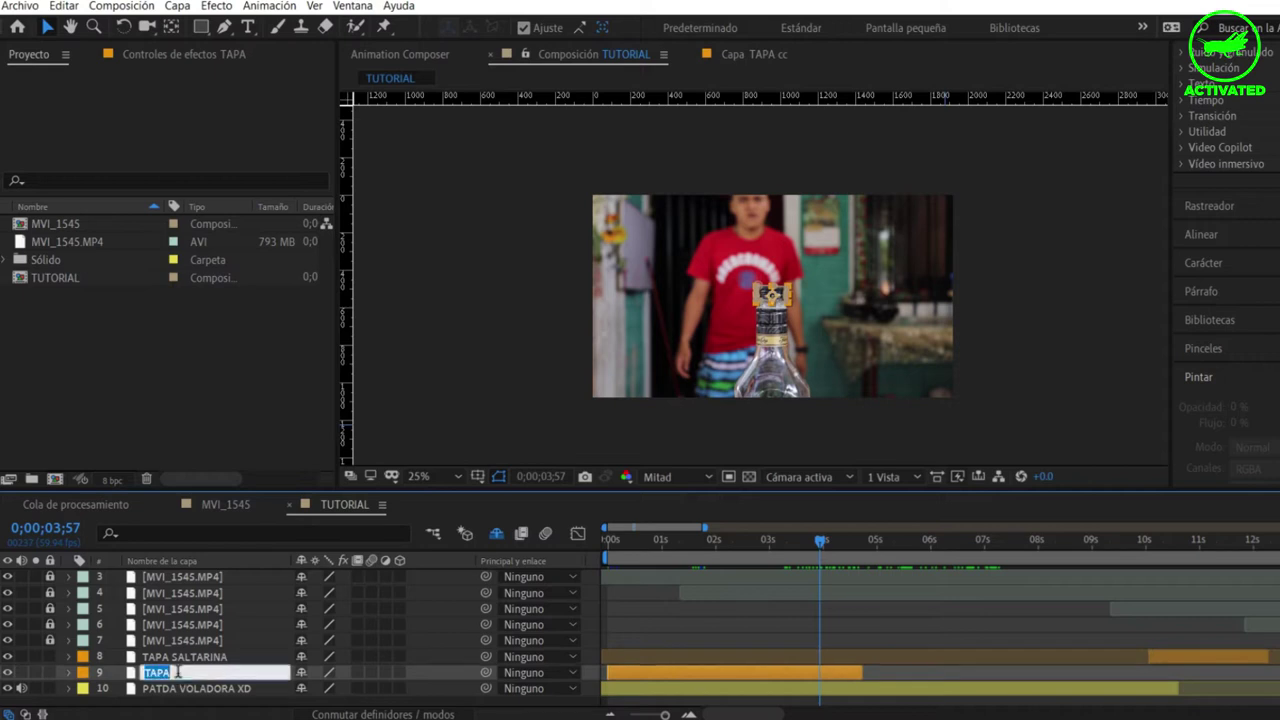
text( CONG)
text(ELADA)
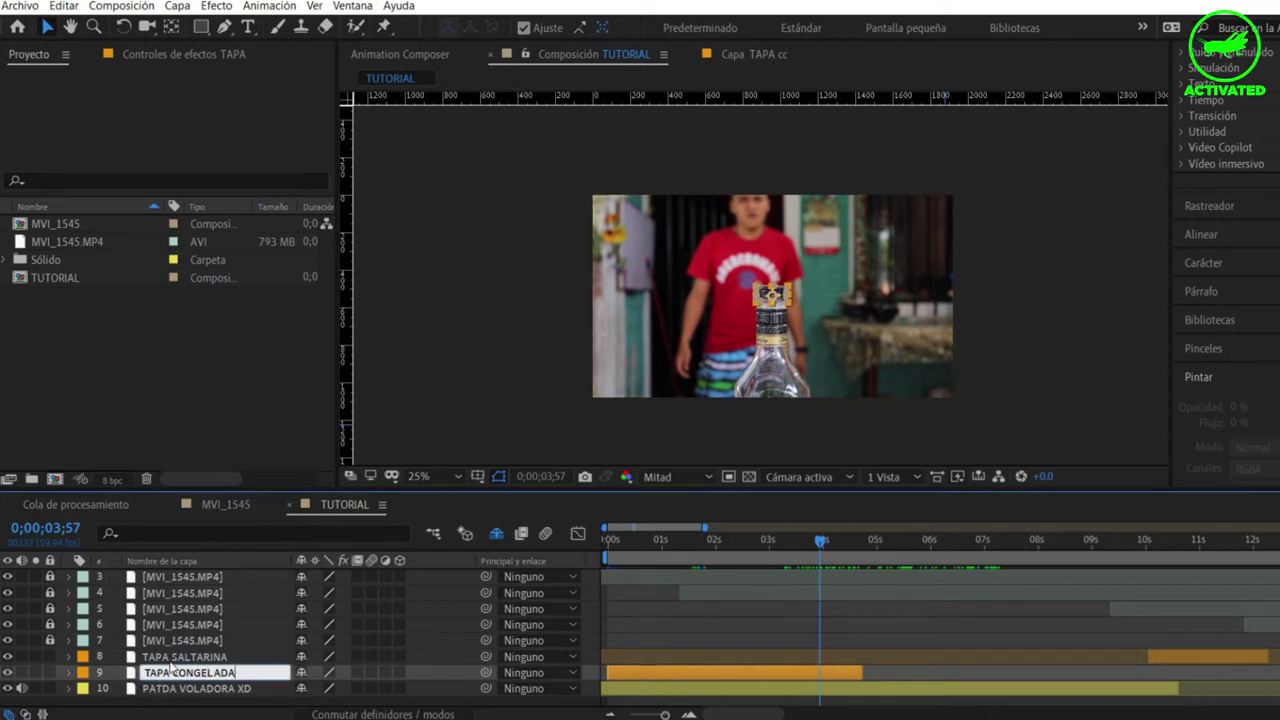
click(170, 657)
shift+click(173, 690)
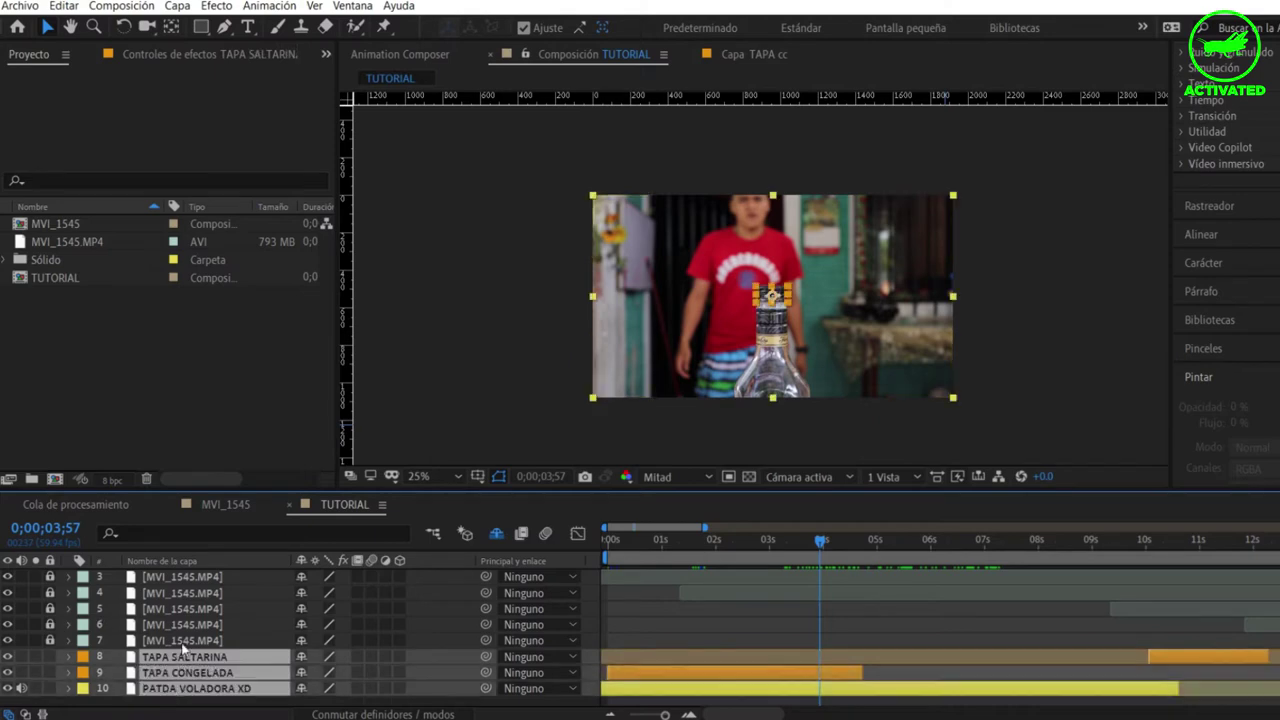
key(ctrl+shift+a)
Unlock layer 7 and delete the five leftover MVI_1545.MP4 layers (3–7)
click(50, 640)
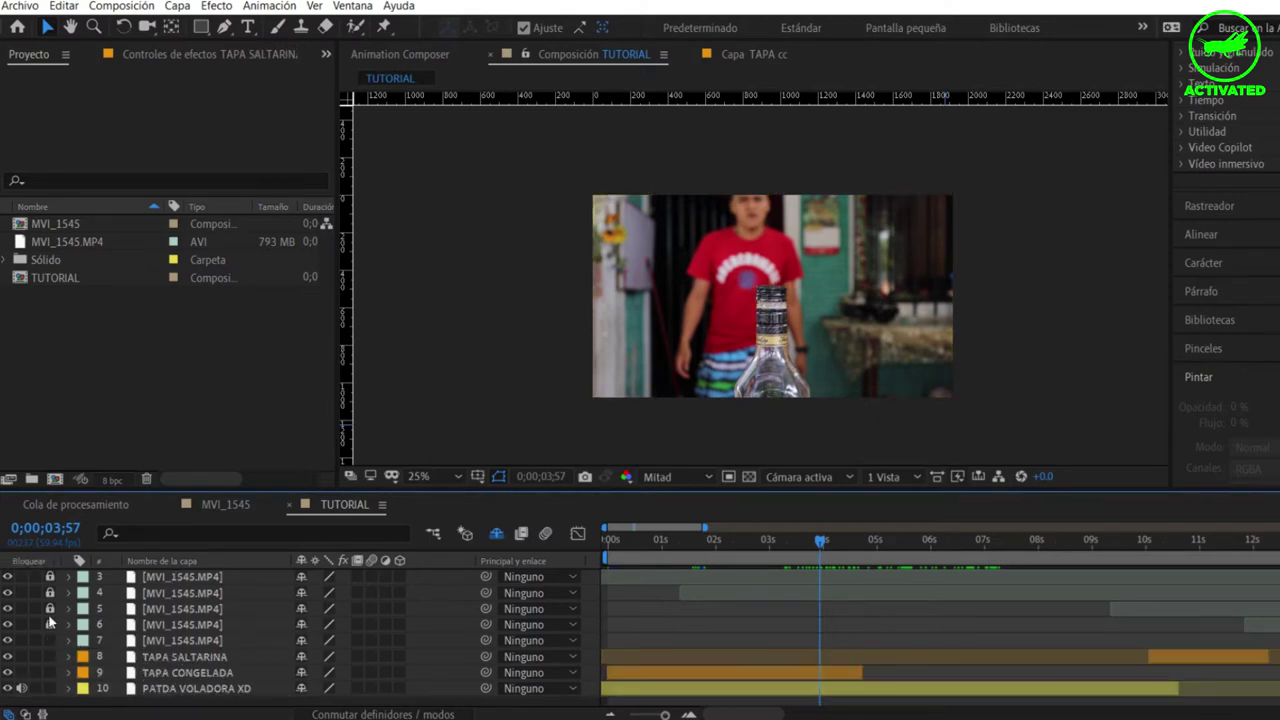
click(170, 640)
shift+click(285, 577)
key(Delete)
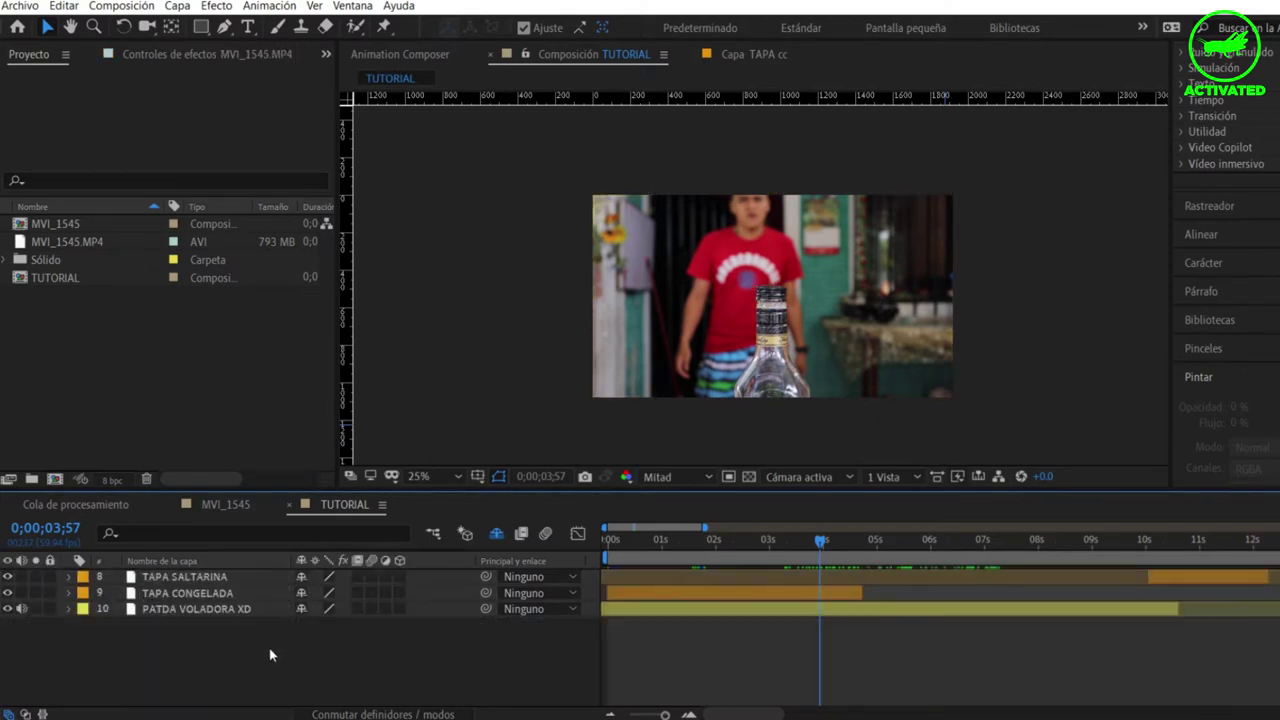
Save the project and scrub through the footage to find the kick
key(ctrl+s)
click(792, 545)
key(Caps_Lock)
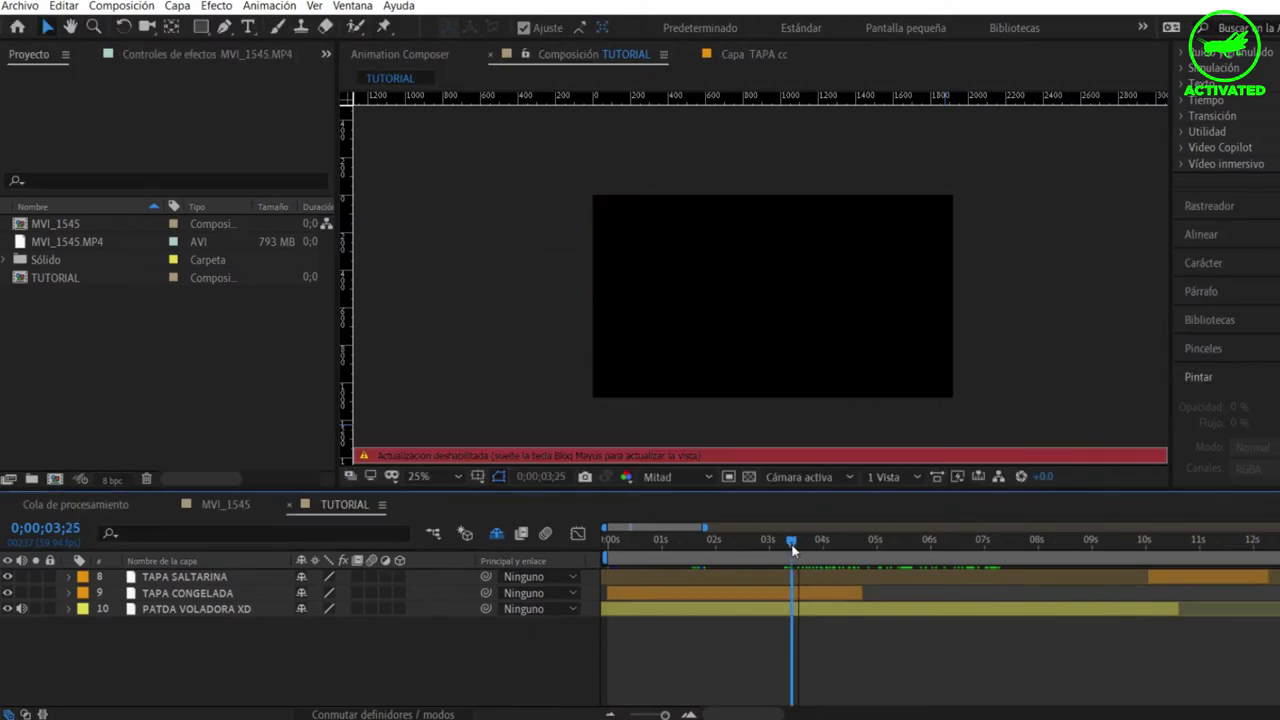
key(Caps_Lock)
drag(792, 548, 997, 541)
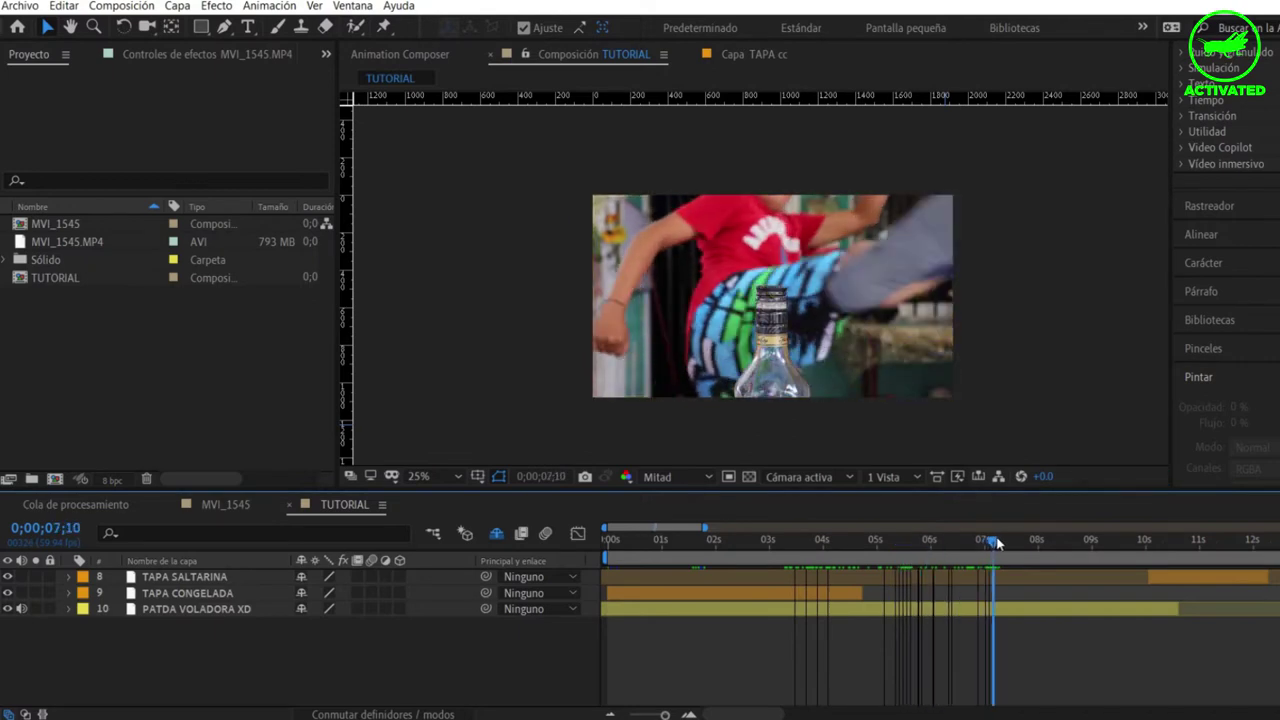
Add a marker at 0;00;07;13 on the PATDA VOLADORA XD layer via Marcadores
click(794, 300)
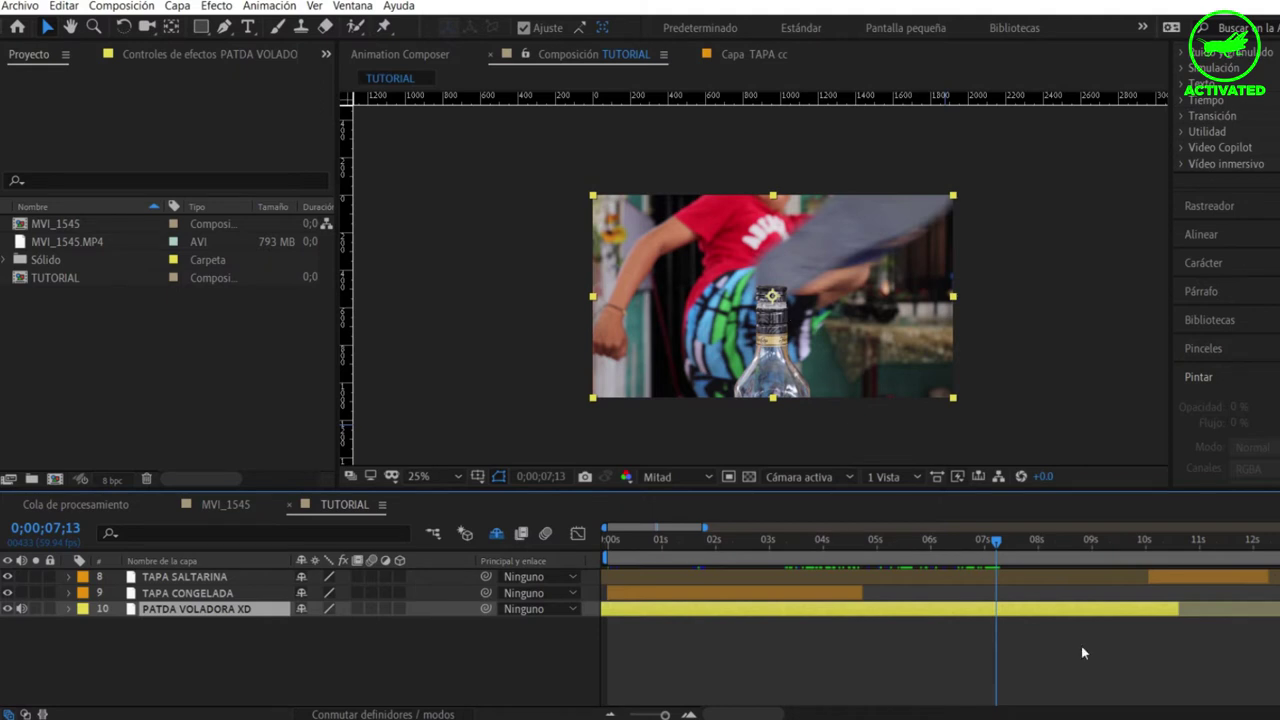
right_click(1008, 616)
mouse_move(1077, 346)
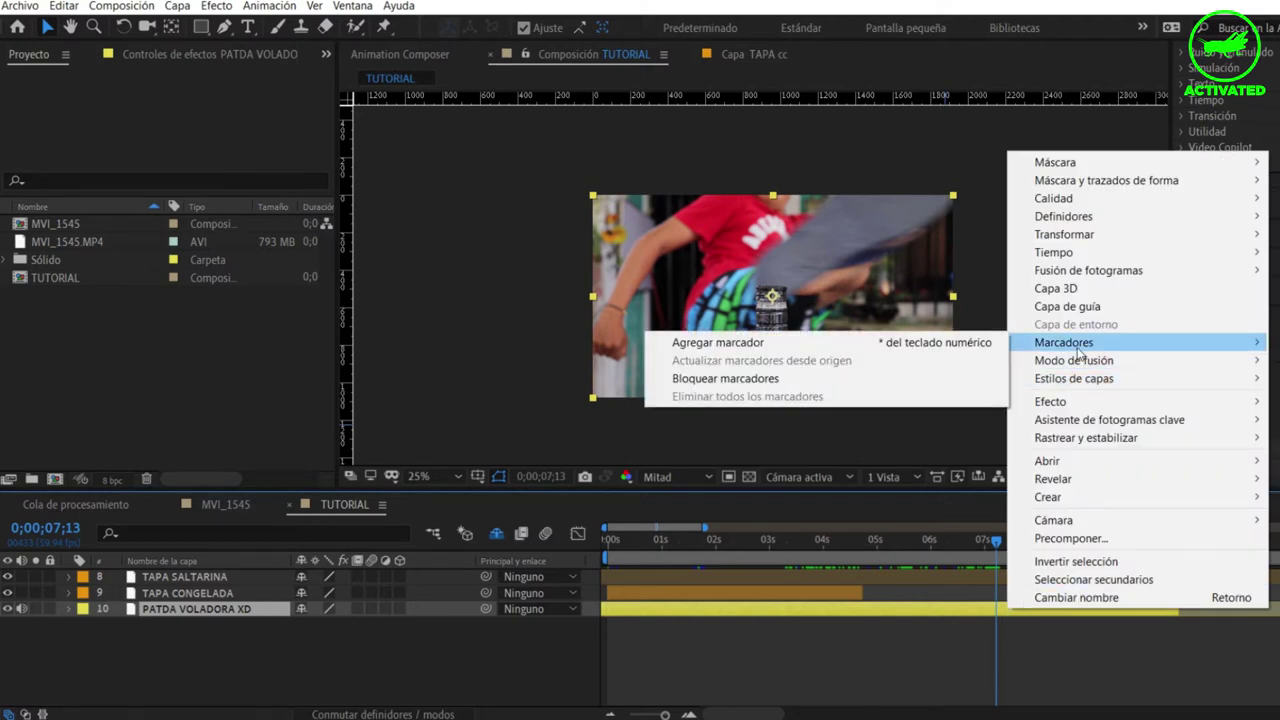
click(868, 346)
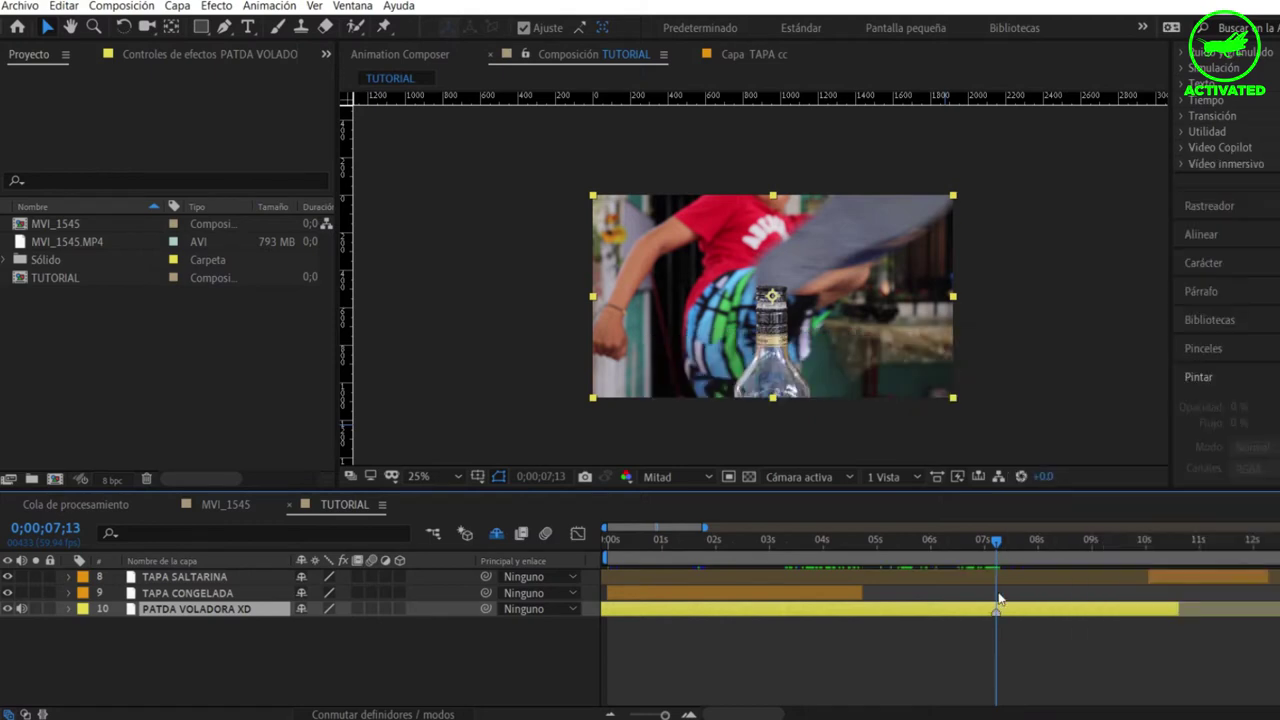
click(1000, 594)
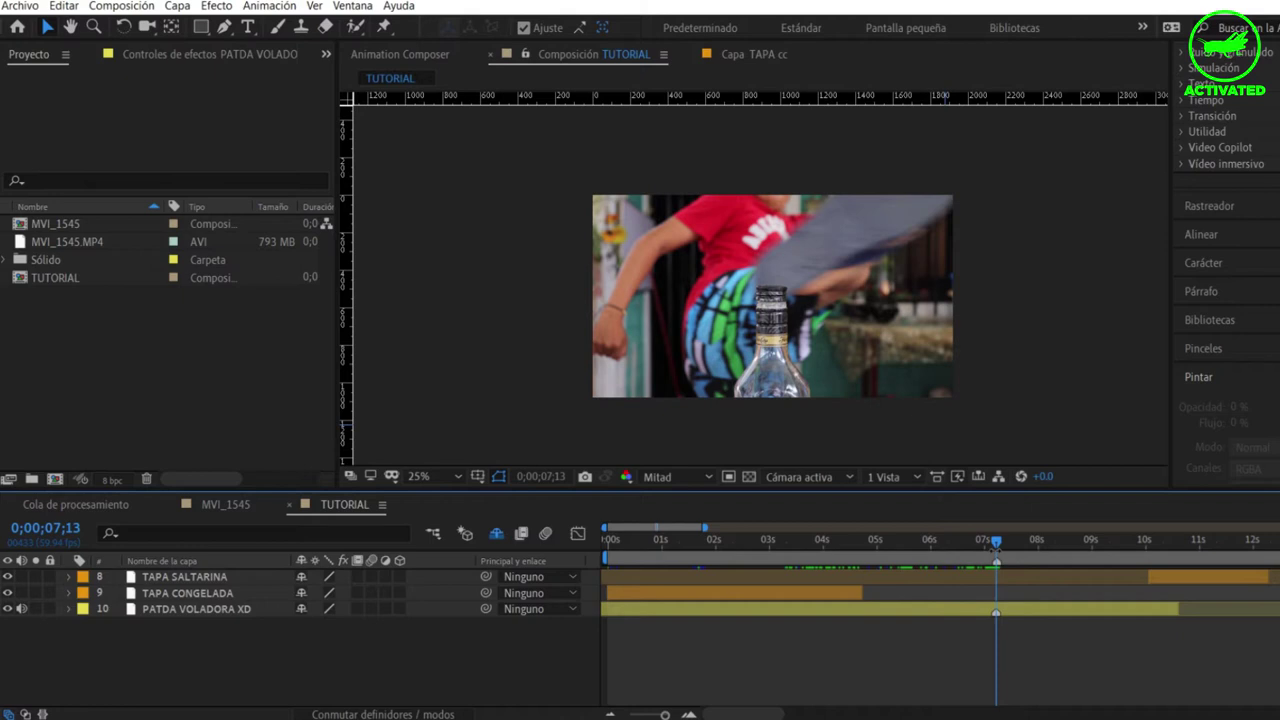
Shift TAPA SALTARINA and its mask keys to the 0;00;07;13 marker, trim its start, and extend TAPA CONGELADA there
drag(1151, 586, 1019, 585)
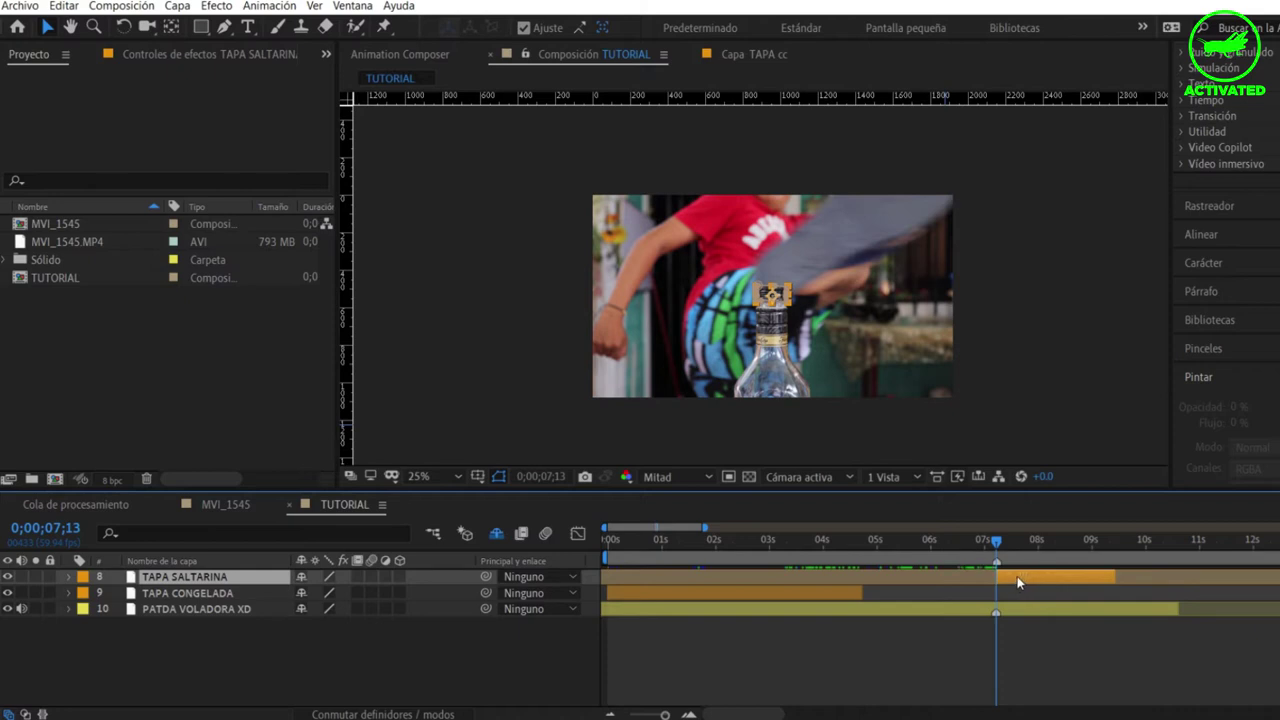
key(u)
drag(1043, 577, 944, 577)
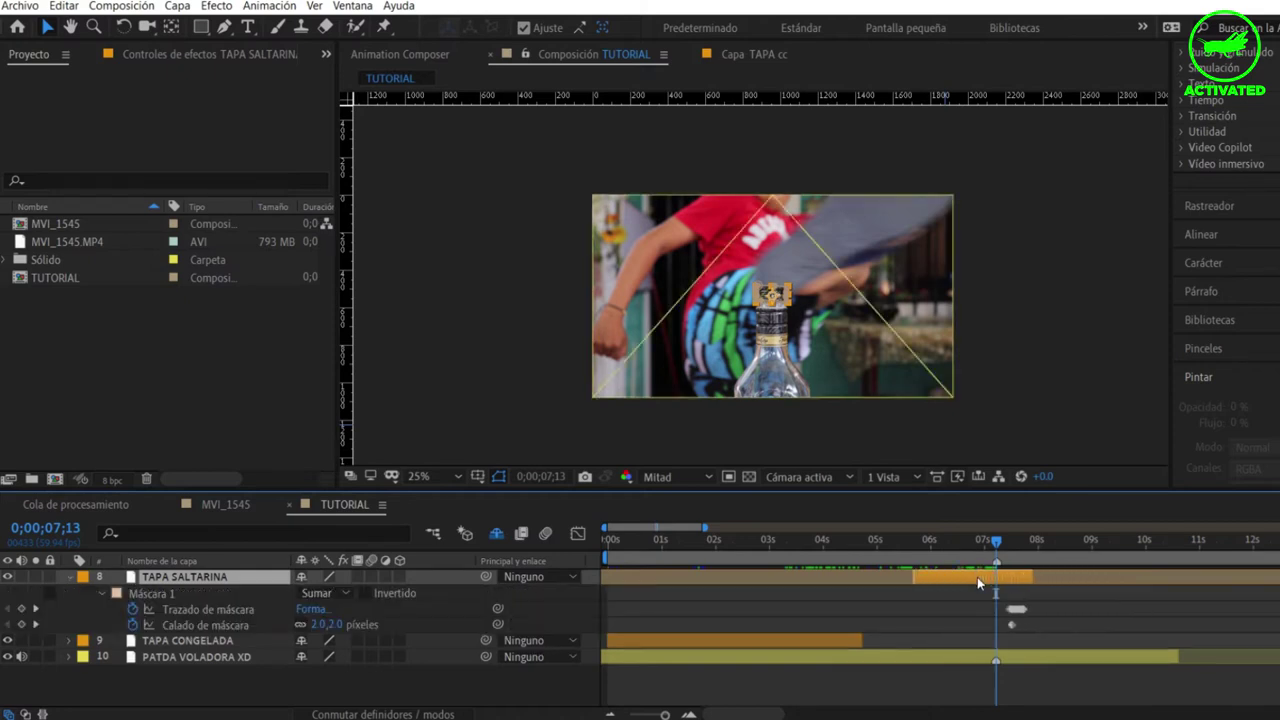
click(690, 714)
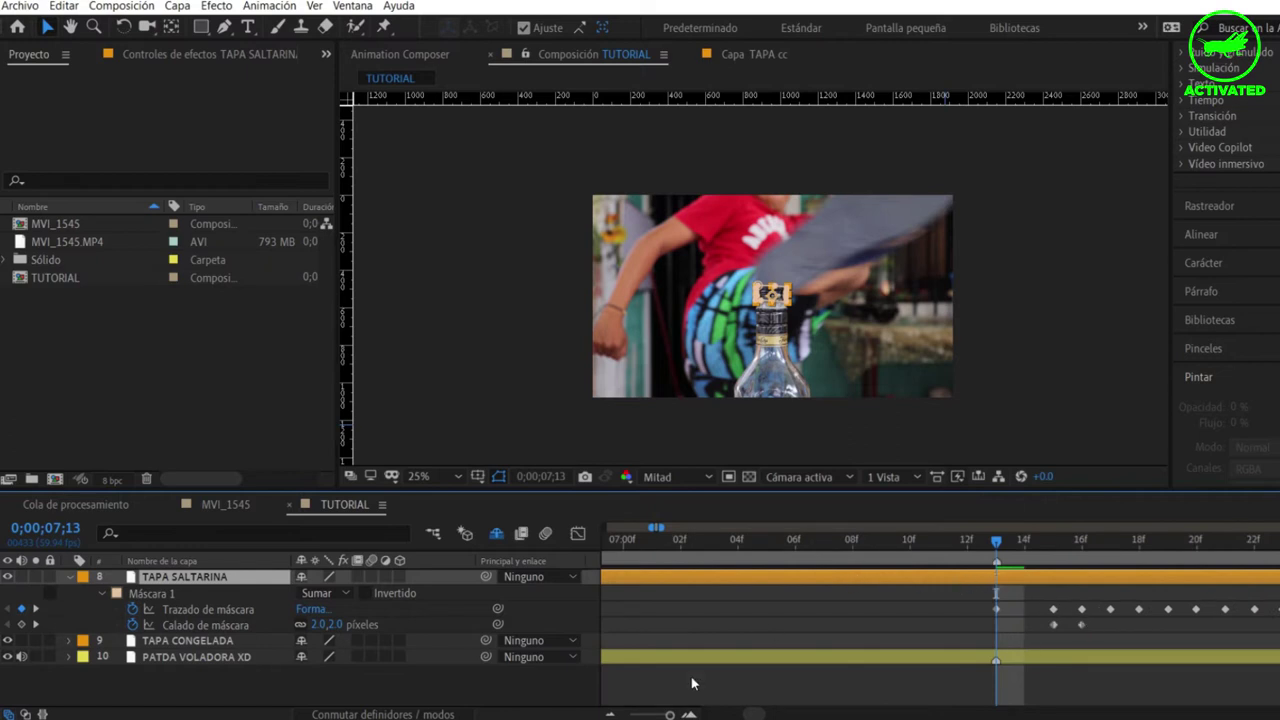
click(610, 714)
click(610, 714)
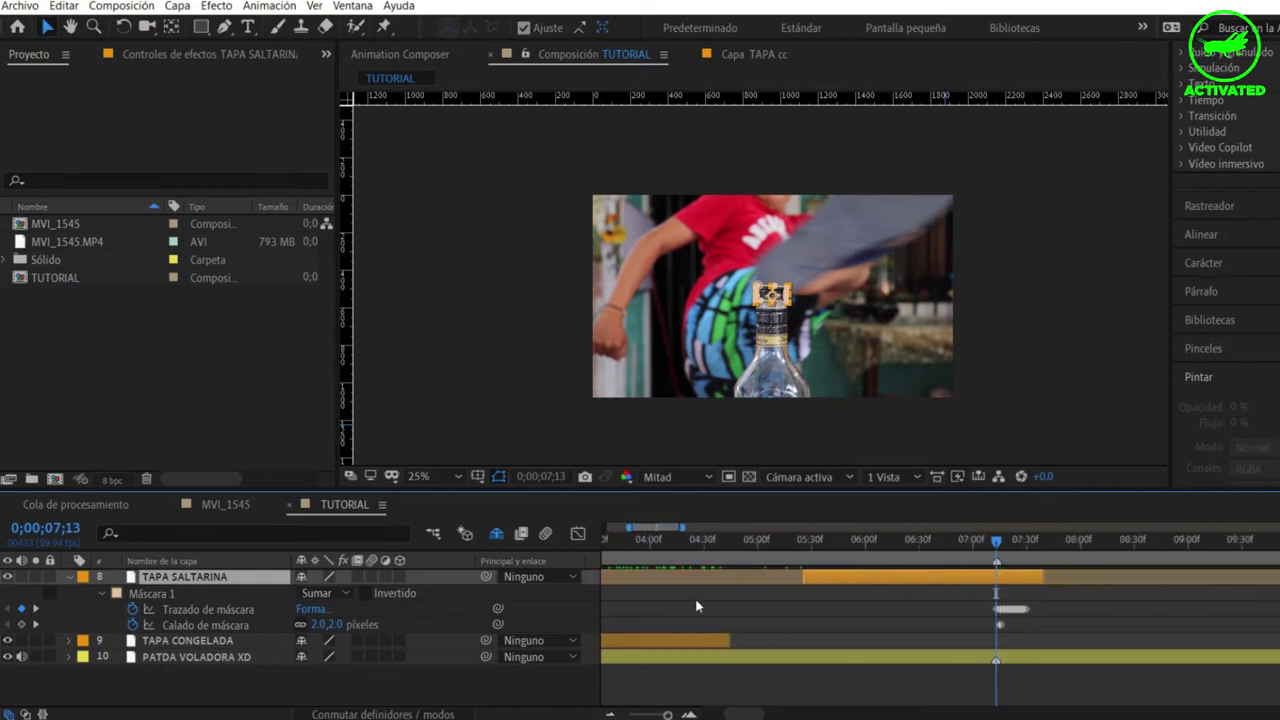
drag(800, 576, 994, 576)
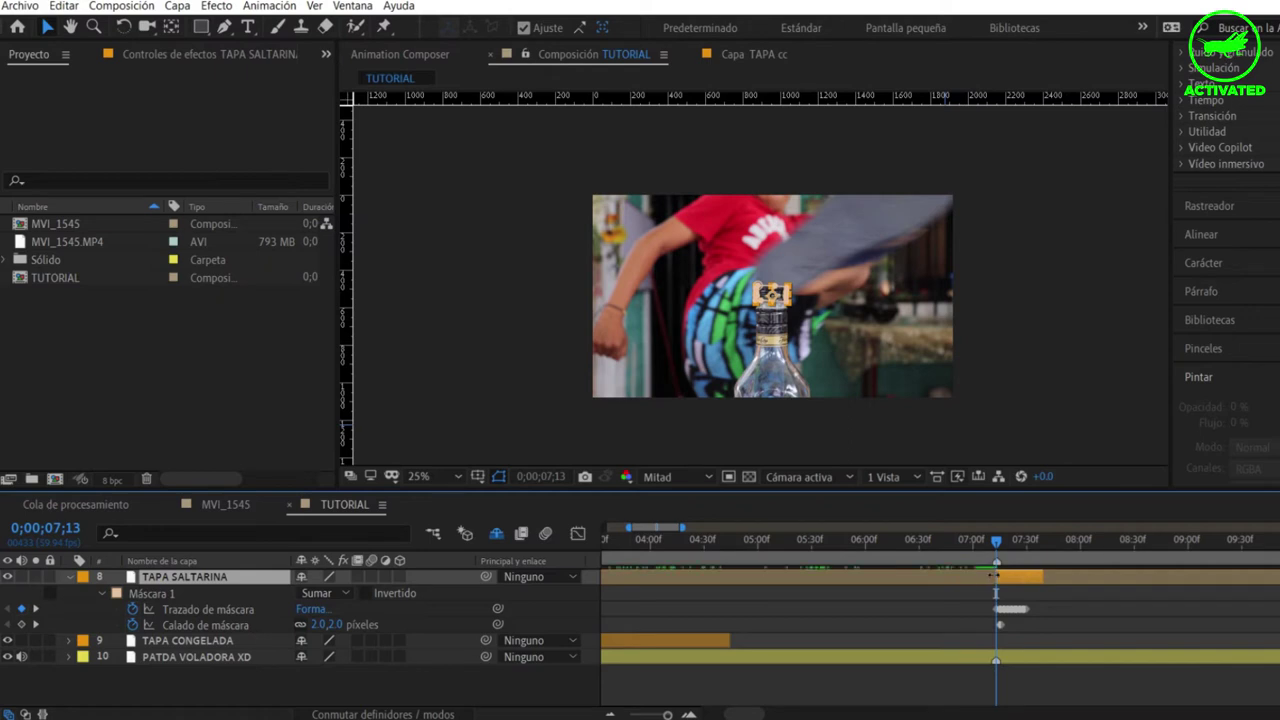
drag(673, 648, 935, 648)
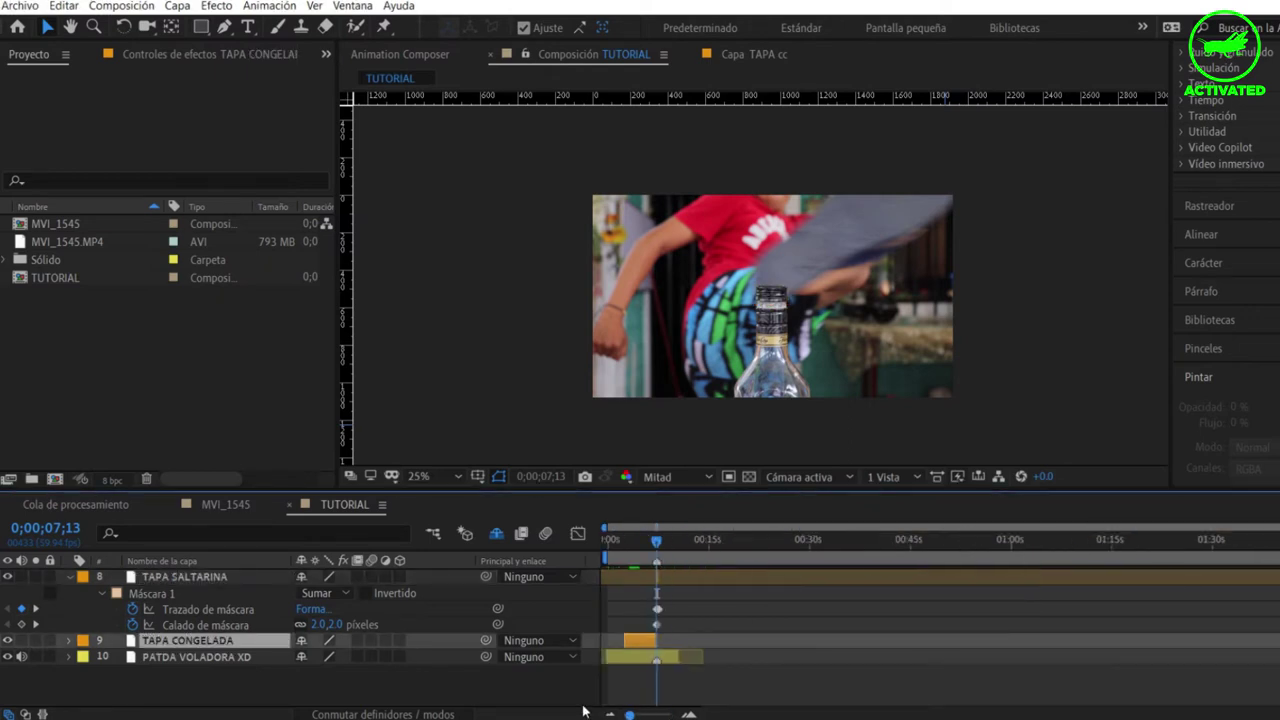
Extend TAPA CONGELADA to start earlier and zoom the timeline in to individual frames
drag(667, 714, 629, 714)
drag(622, 642, 609, 642)
click(690, 714)
click(690, 714)
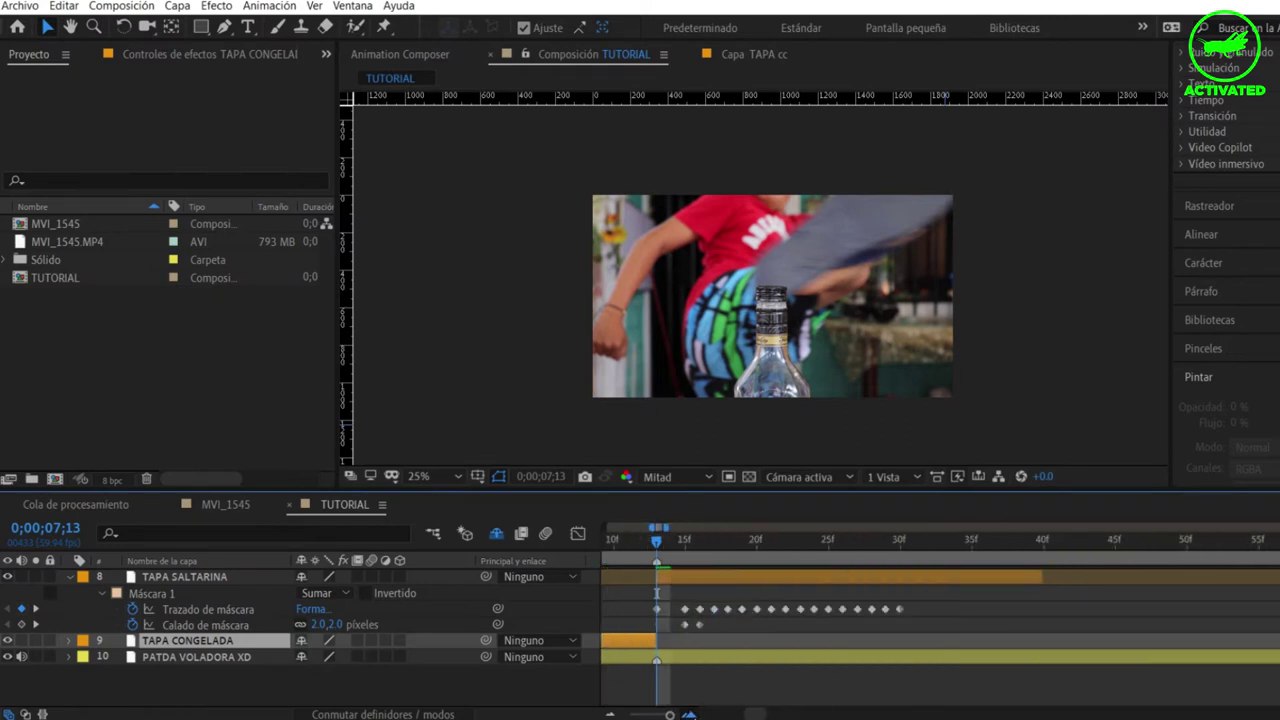
Shift TAPA SALTARINA's mask path keyframe at 07;16 one frame earlier
click(675, 540)
drag(686, 545, 738, 553)
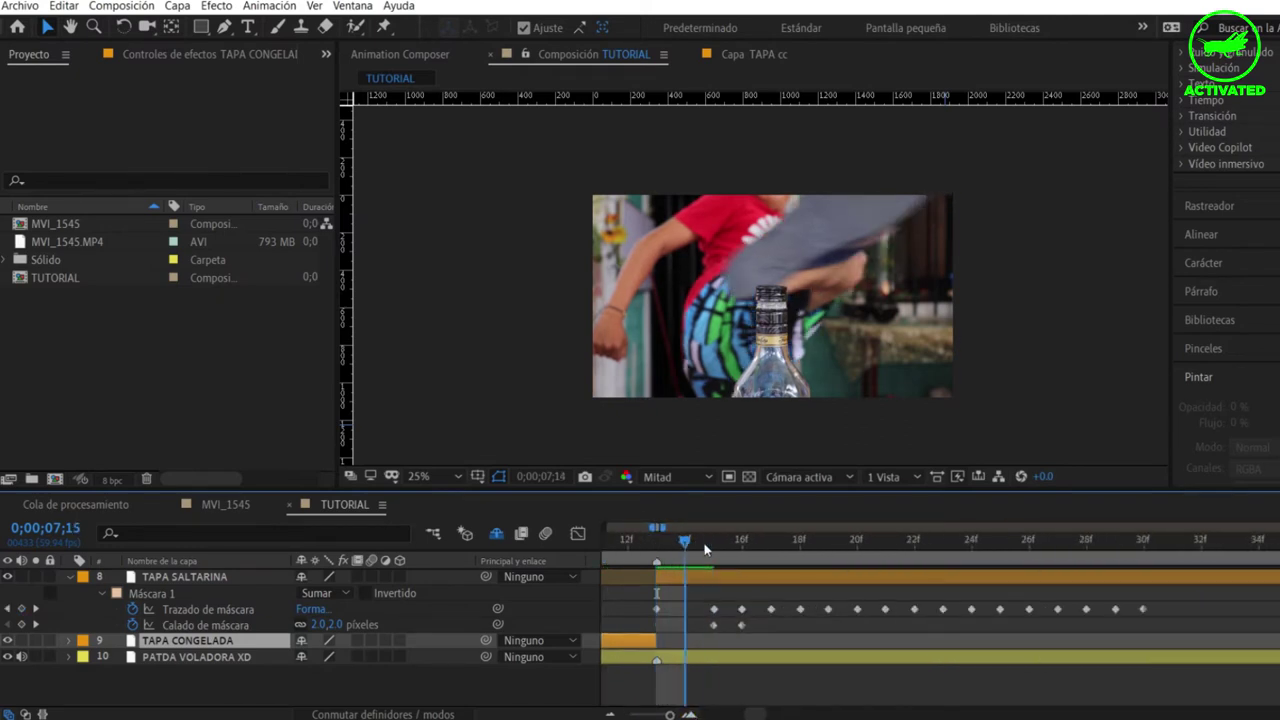
click(742, 609)
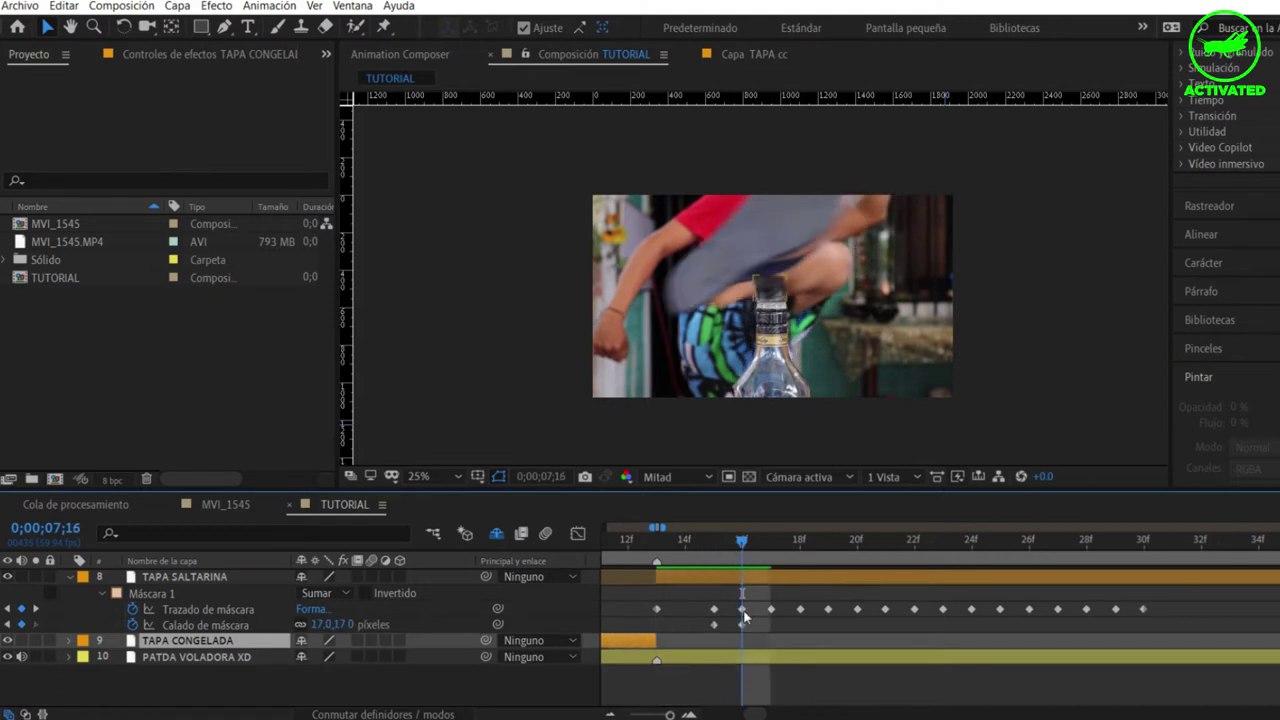
mouse_move(784, 603)
mouse_down()
mouse_move(880, 603)
mouse_move(760, 581)
mouse_move(928, 594)
mouse_up()
Trim TAPA CONGELADA to end sooner, recheck timing from 07;10, and select PATDA VOLADORA XD
click(757, 640)
drag(850, 640, 760, 640)
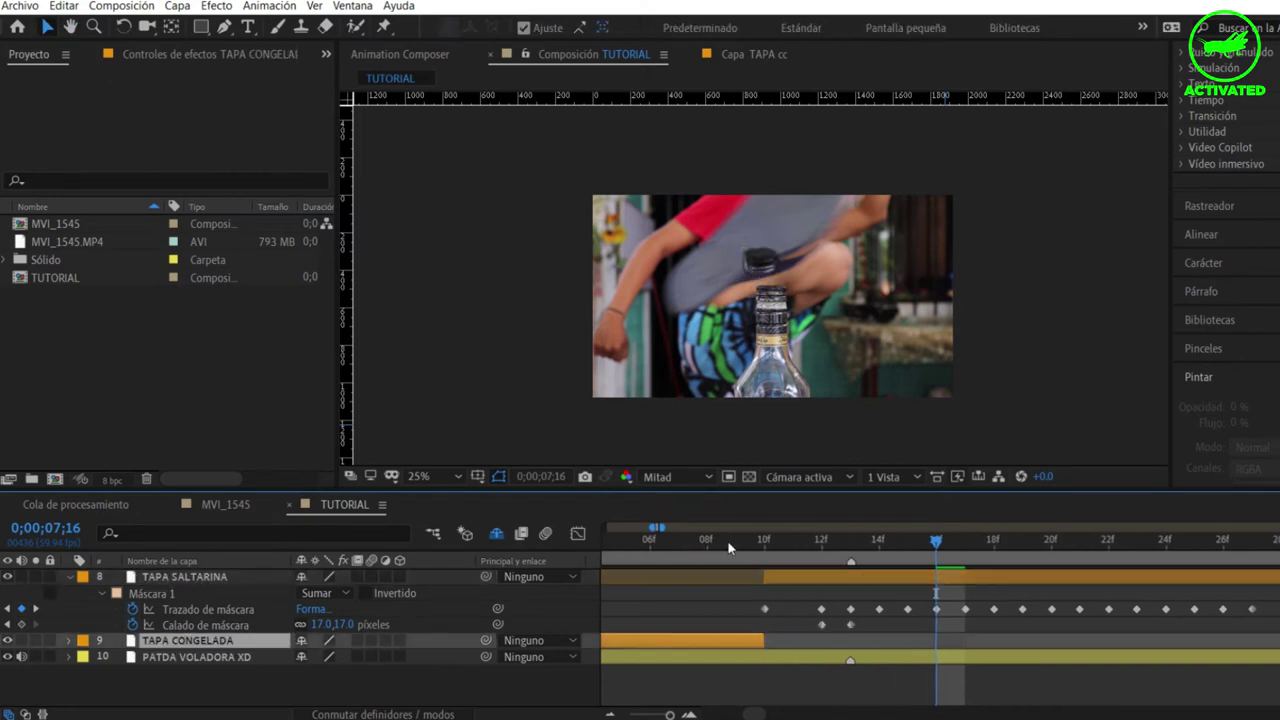
drag(730, 548, 852, 550)
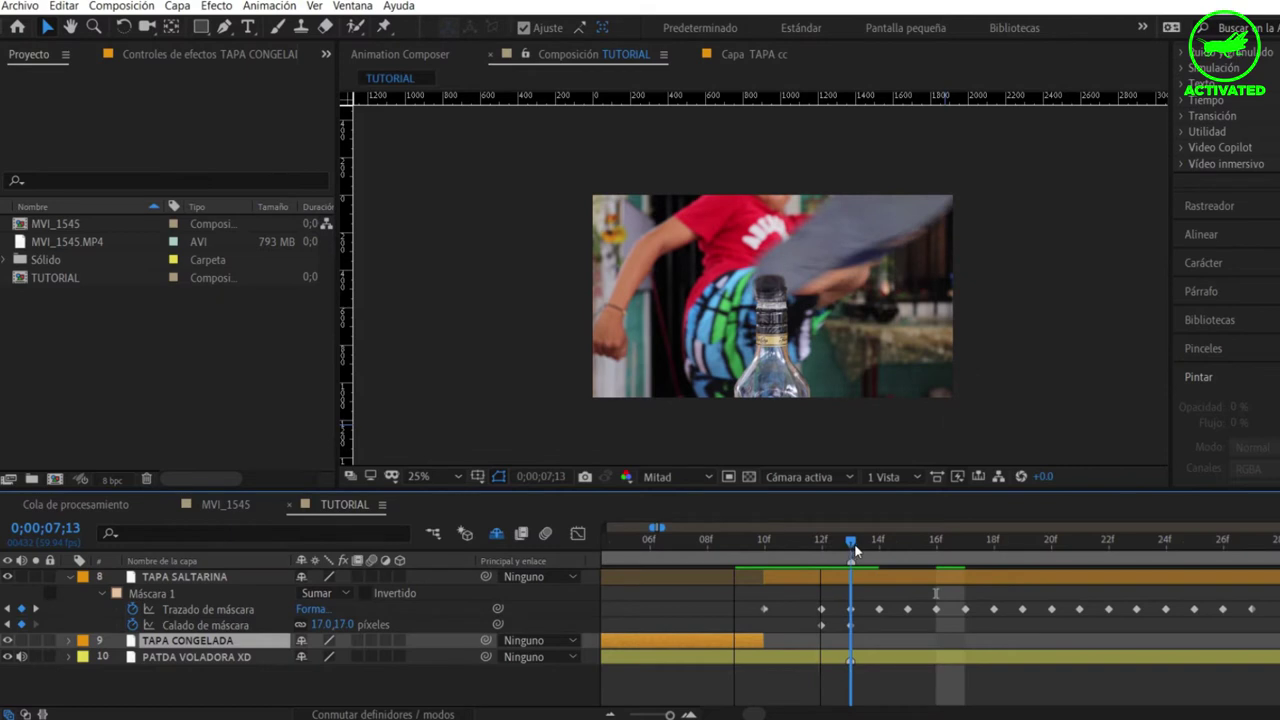
drag(852, 544, 1056, 571)
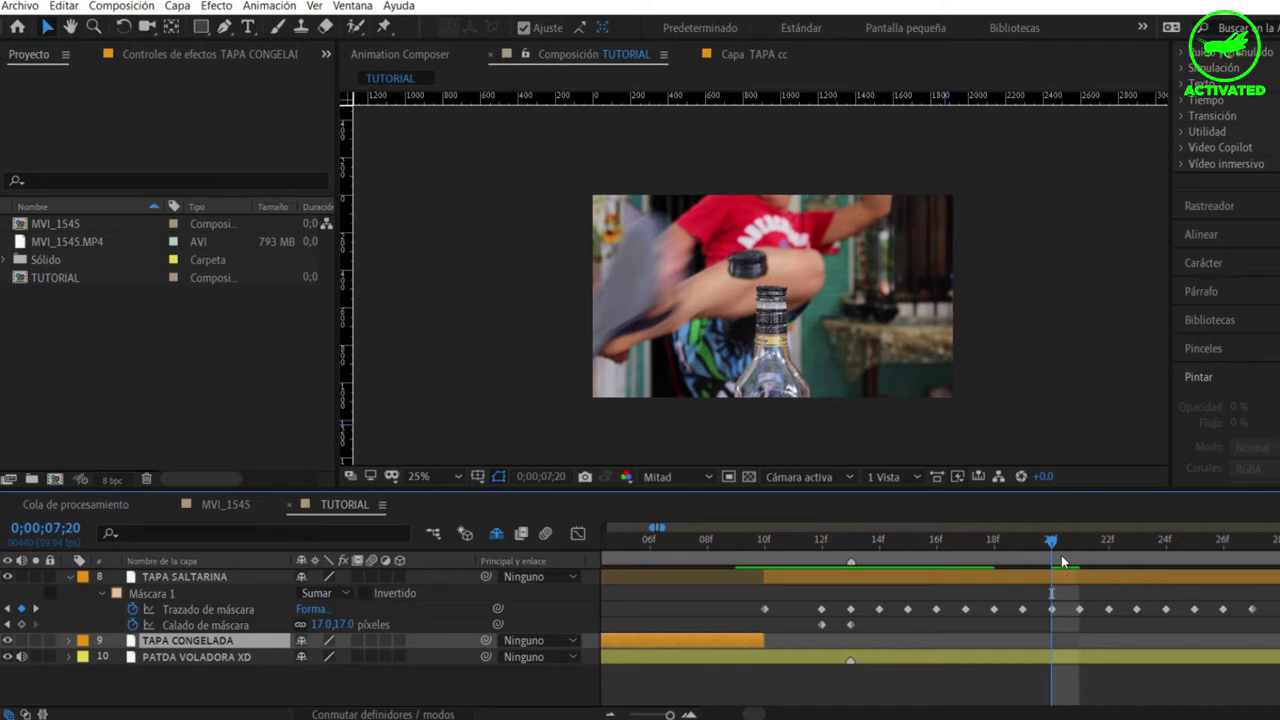
key(ctrl+Down)
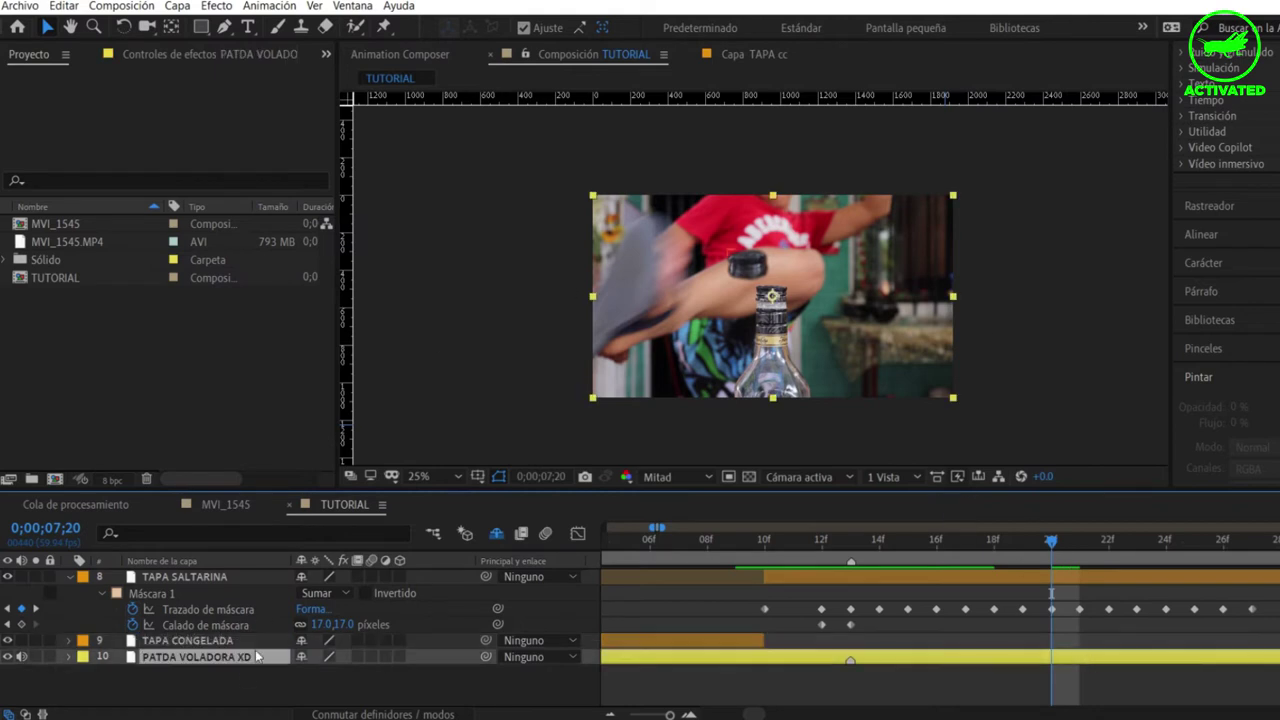
click(194, 645)
click(172, 653)
Correct the layer name PATDA VOLADORA XD to PATADA VOLADORA XD
key(Return)
click(161, 656)
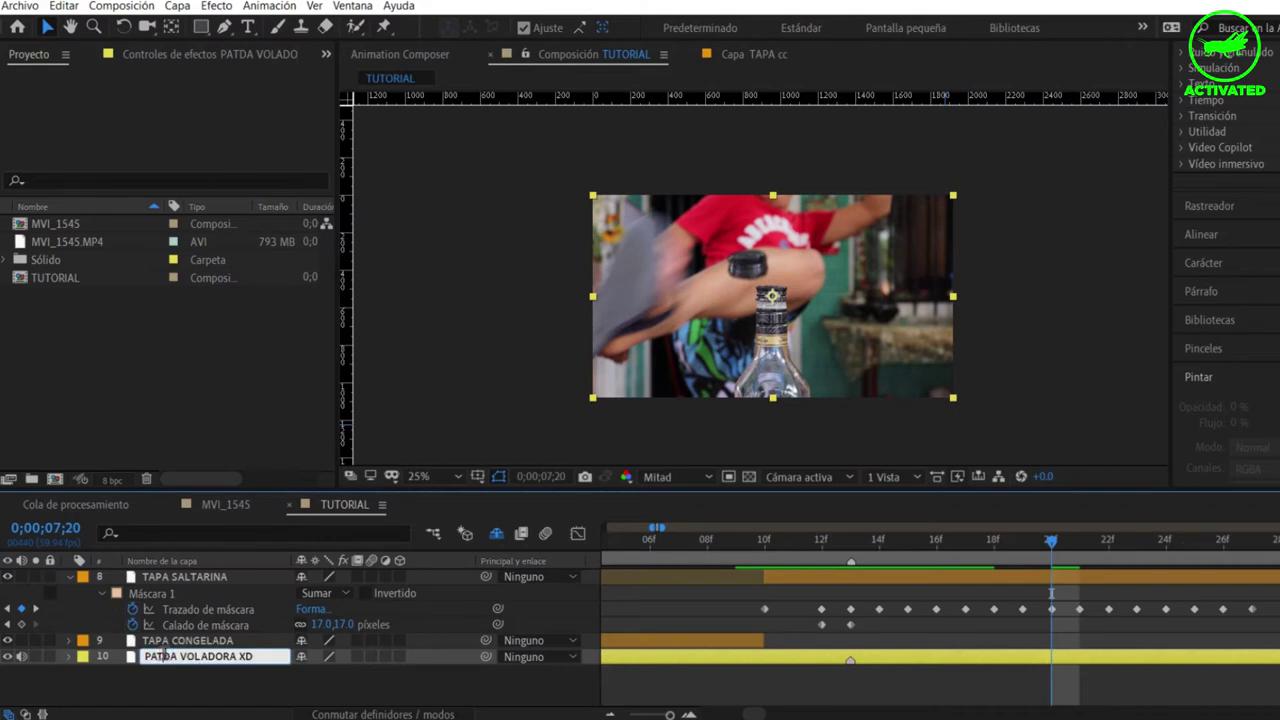
text(a)
click(178, 656)
text(A)
key(Return)
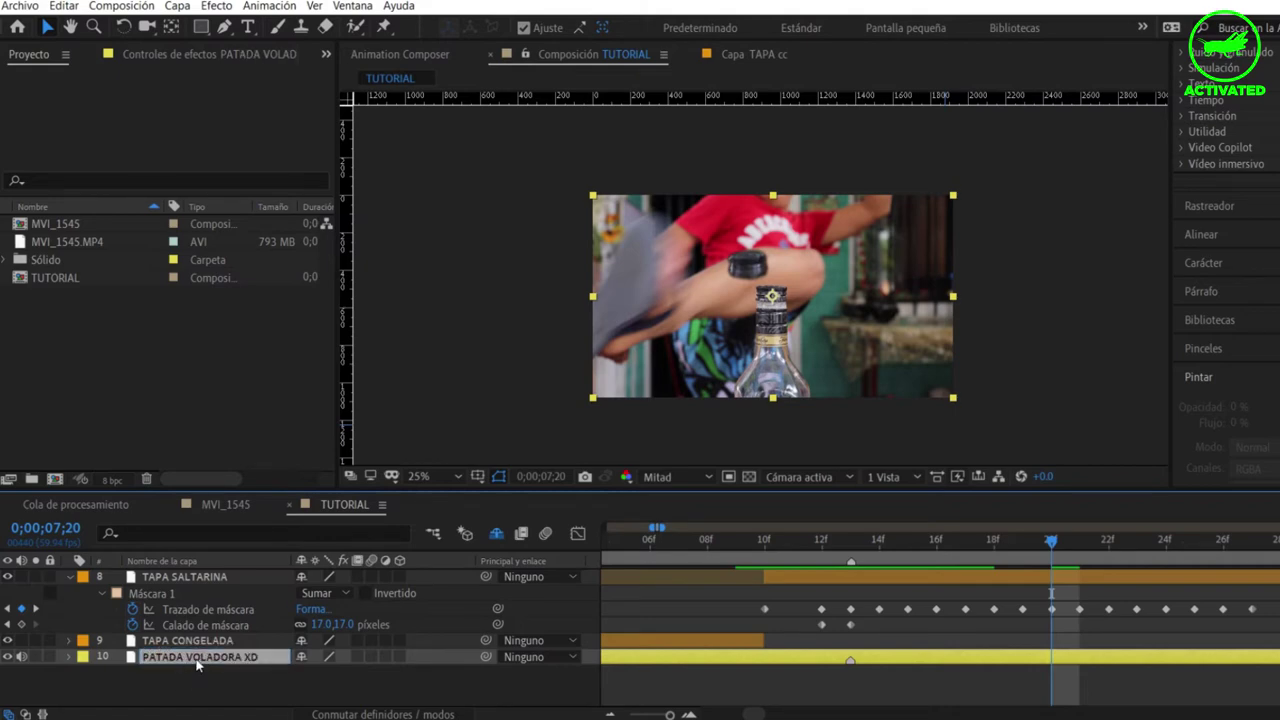
Duplicate the PATADA VOLADORA XD layer and pan the viewer up to the bottle cap
click(63, 6)
click(96, 220)
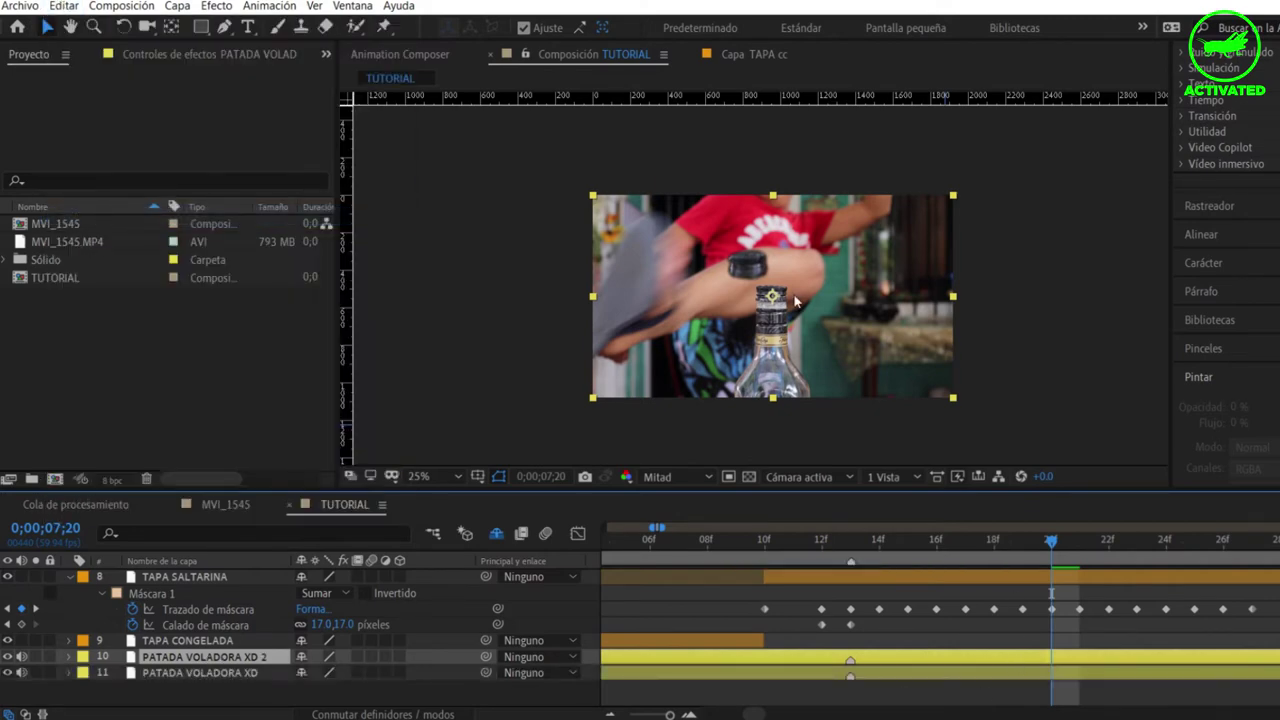
scroll(796, 300, up, 5)
scroll(770, 200, down, 2)
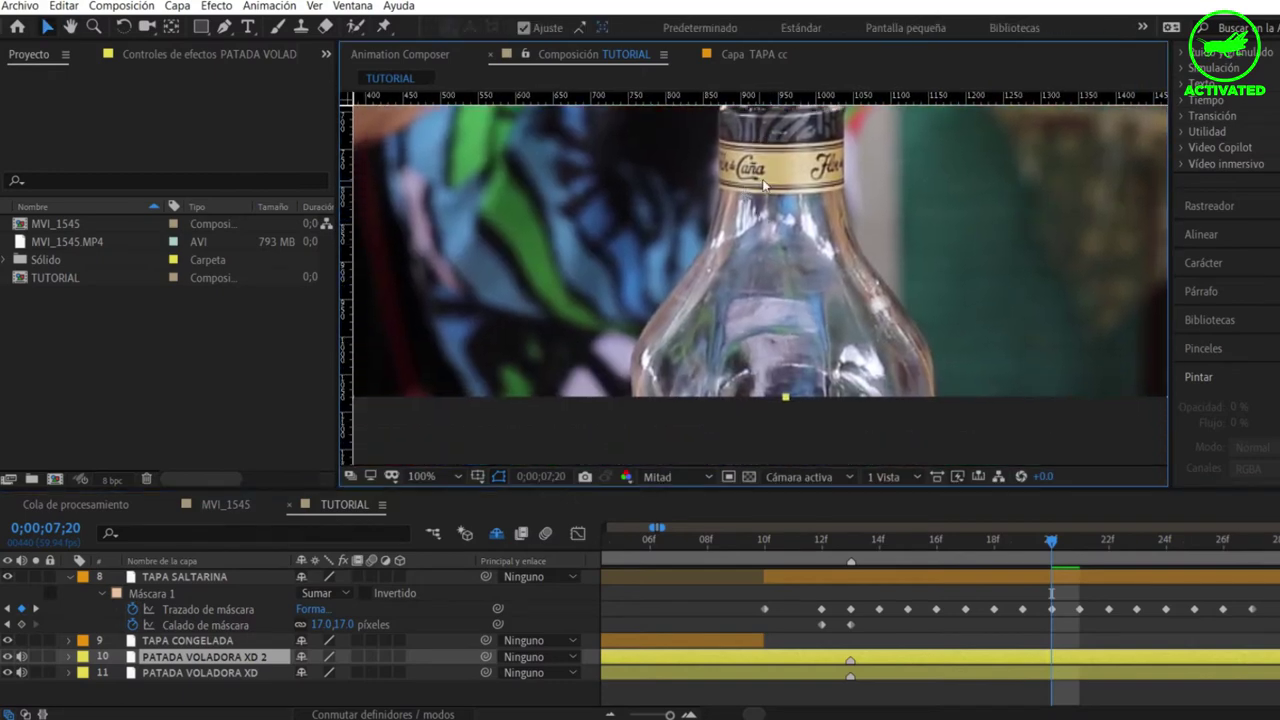
drag(763, 185, 714, 205)
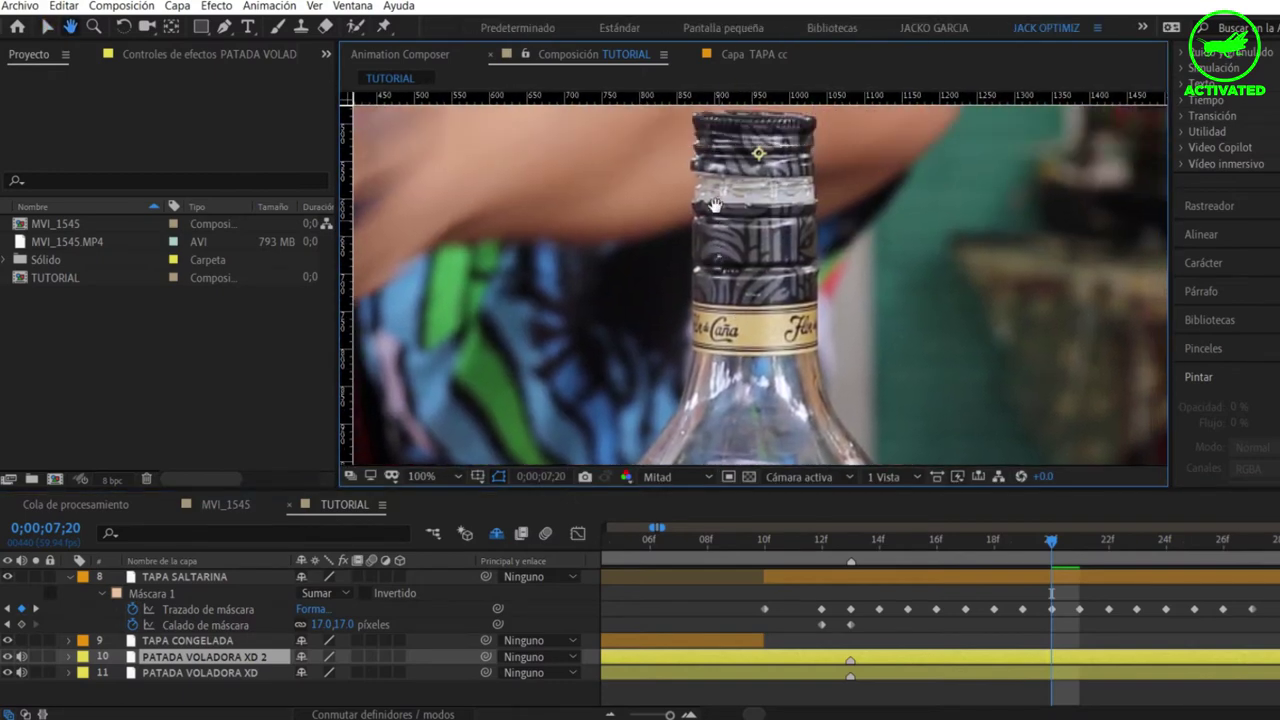
key(v)
Set the current time to frame 07;20
scroll(740, 240, down, 5)
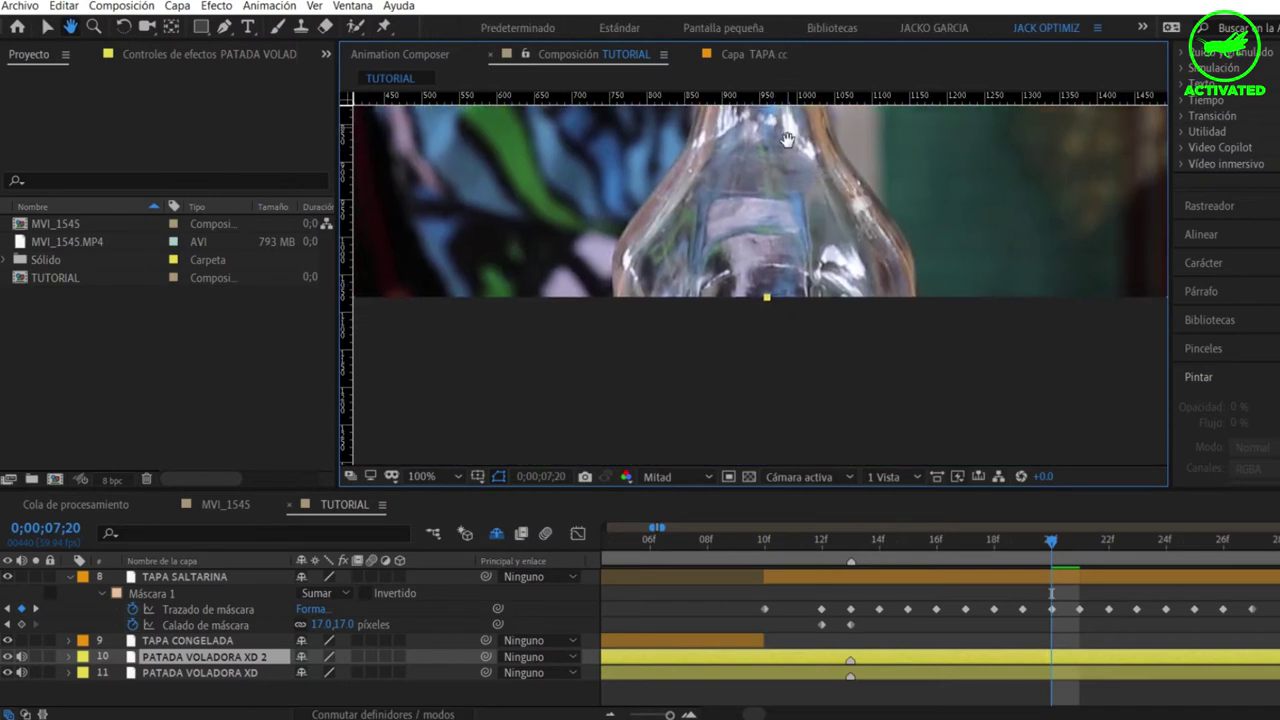
scroll(760, 245, up, 2)
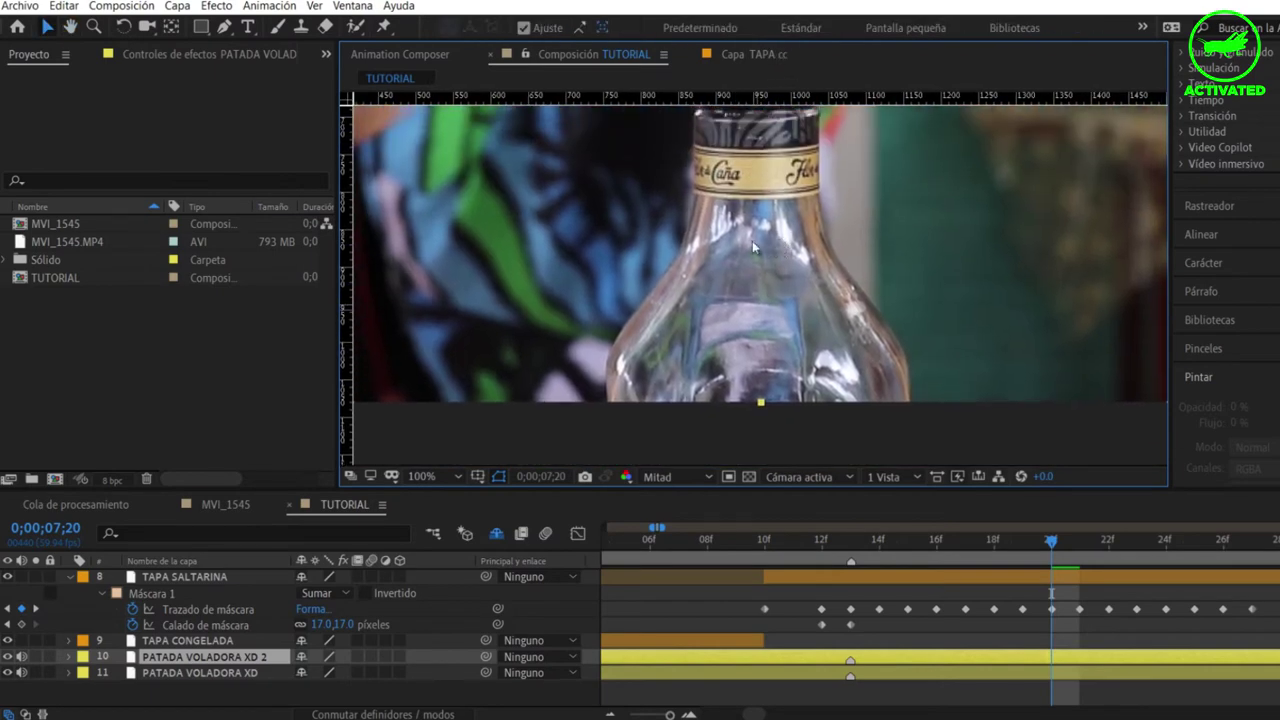
scroll(752, 241, right, 2)
scroll(752, 241, down, 1)
drag(1049, 543, 1022, 543)
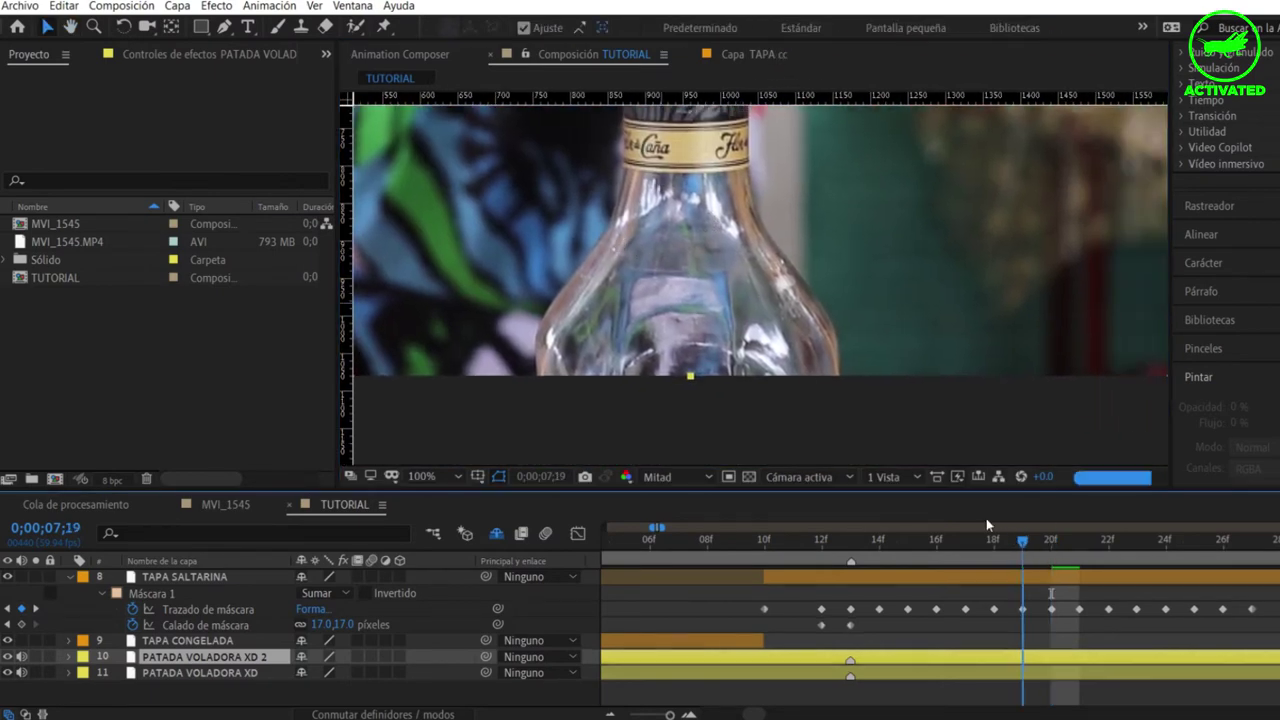
click(1036, 545)
scroll(598, 250, left, 1)
scroll(598, 250, up, 1)
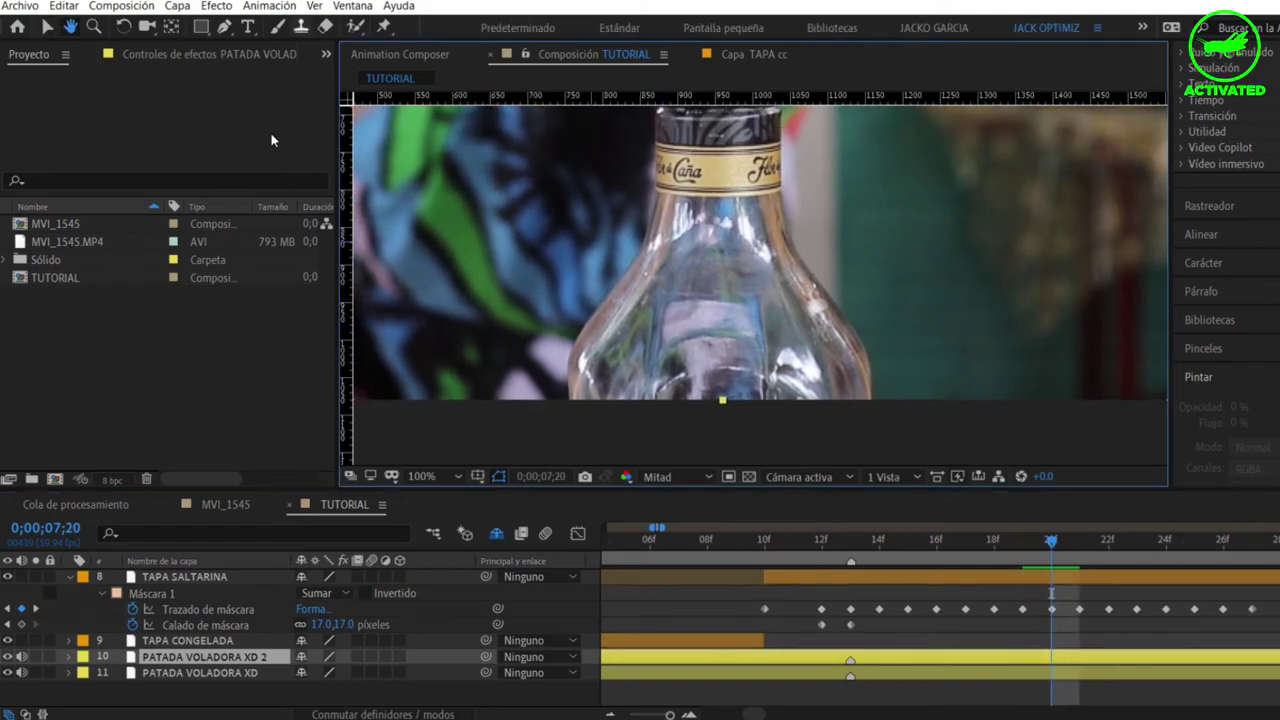
Draw a closed Pen mask around the bottle's neck and shoulders on PATADA VOLADORA XD 2
click(224, 26)
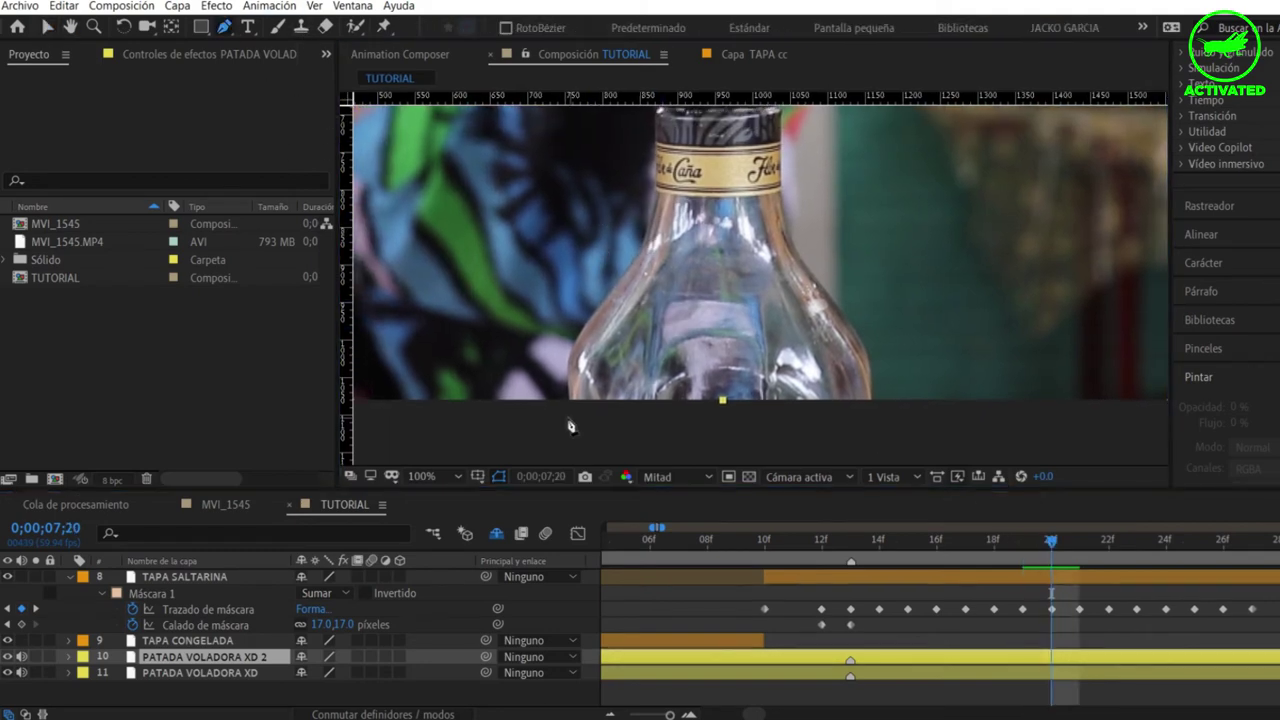
drag(571, 355, 597, 318)
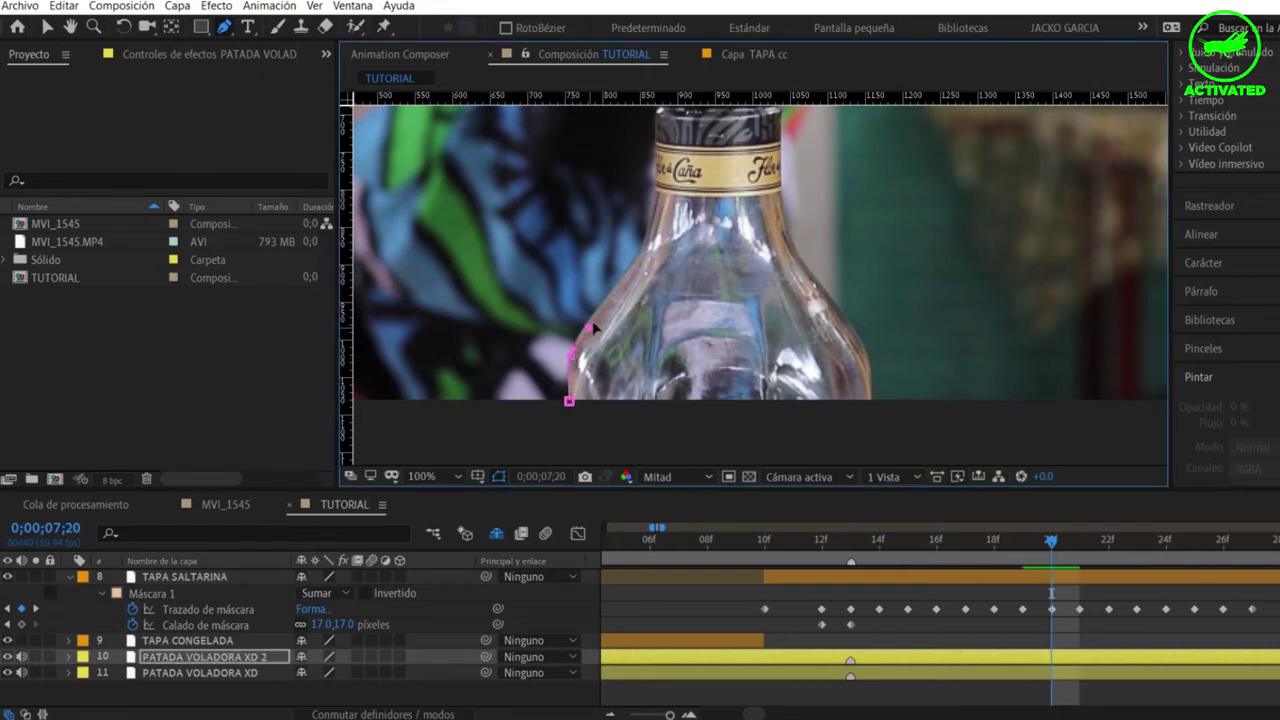
click(636, 259)
click(655, 210)
scroll(660, 212, up, 4)
click(671, 221)
click(792, 216)
click(802, 342)
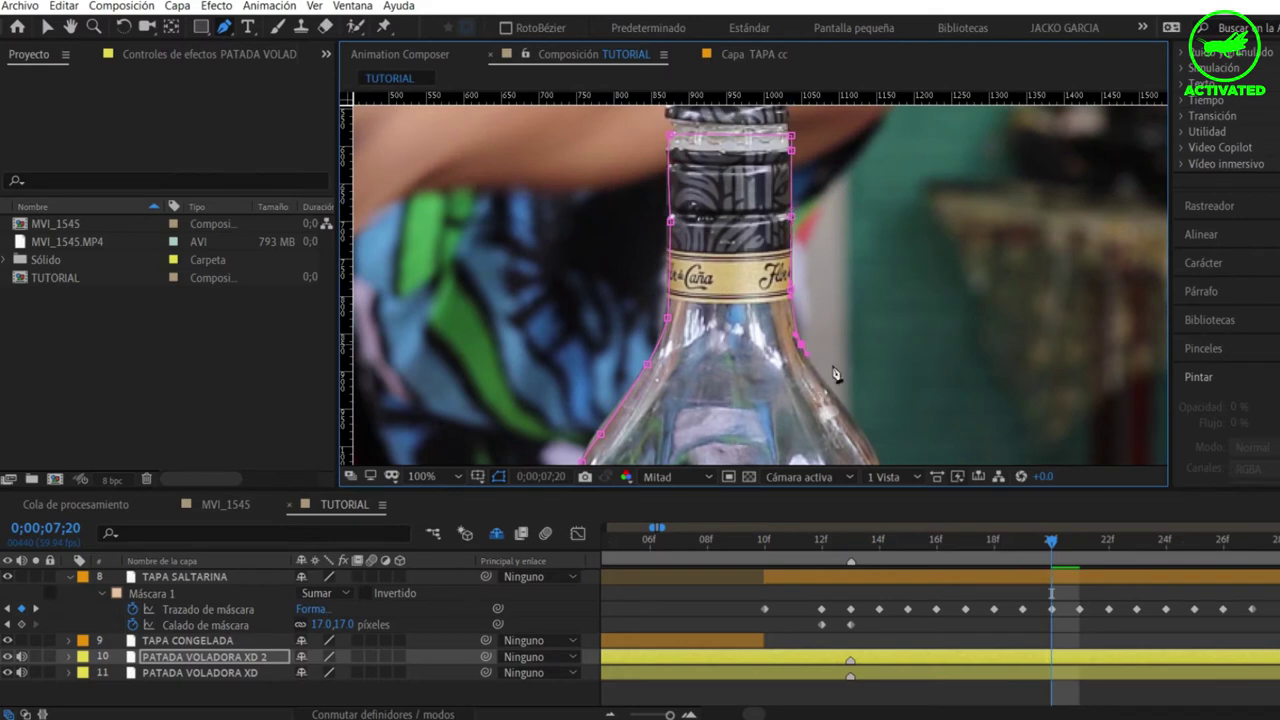
scroll(834, 366, down, 3)
click(843, 370)
click(666, 449)
click(547, 419)
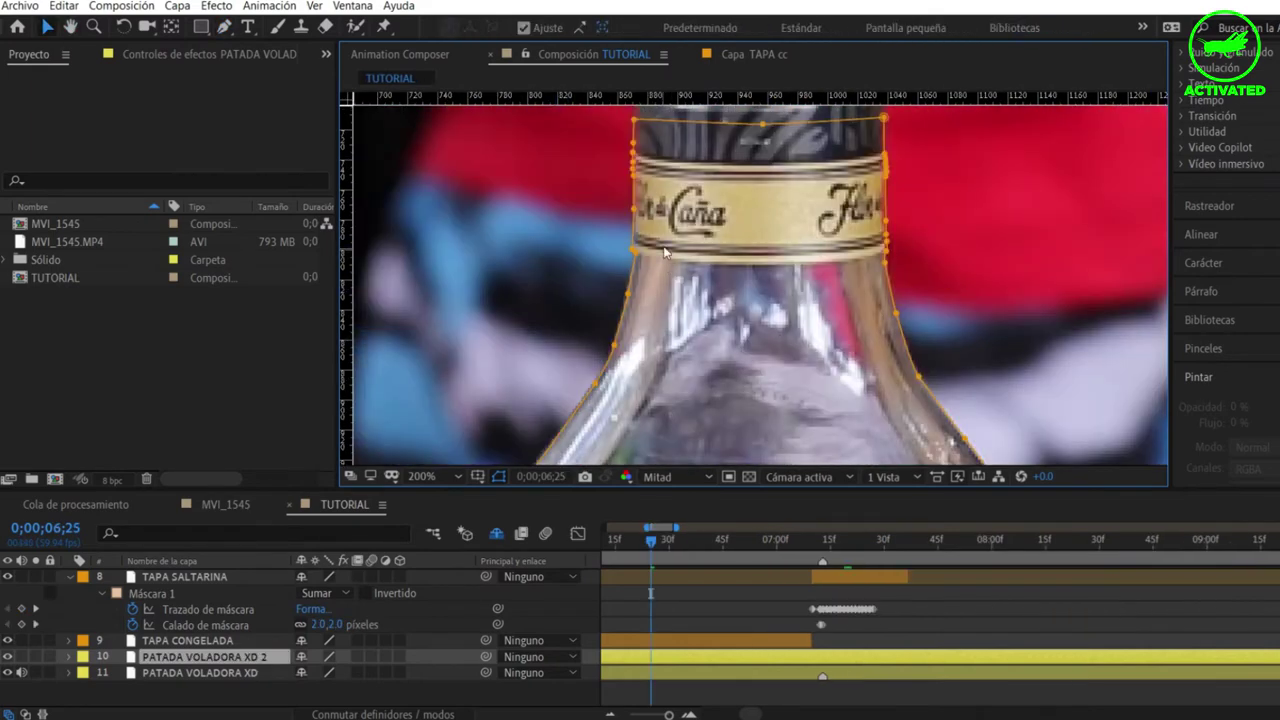
Inspect the new bottle mask in the viewer and in the layer's expanded properties
scroll(660, 190, up, 2)
scroll(664, 190, up, 1)
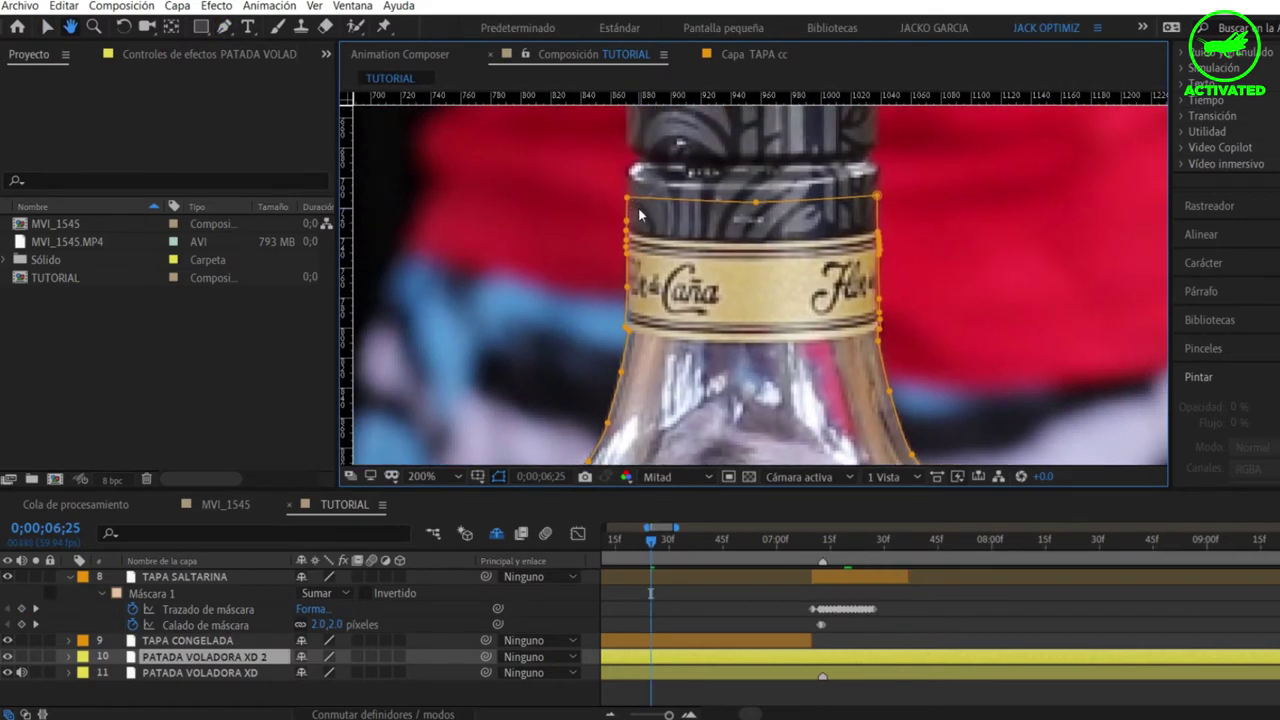
drag(684, 226, 662, 234)
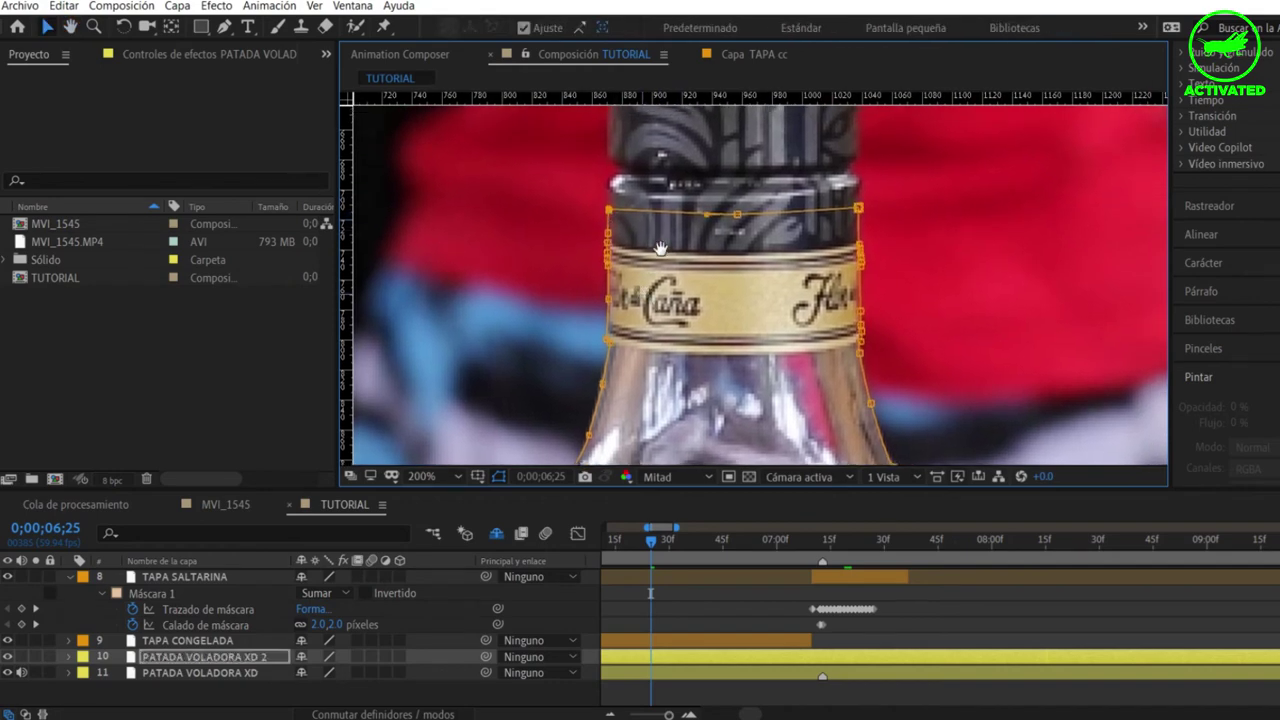
drag(657, 372, 829, 60)
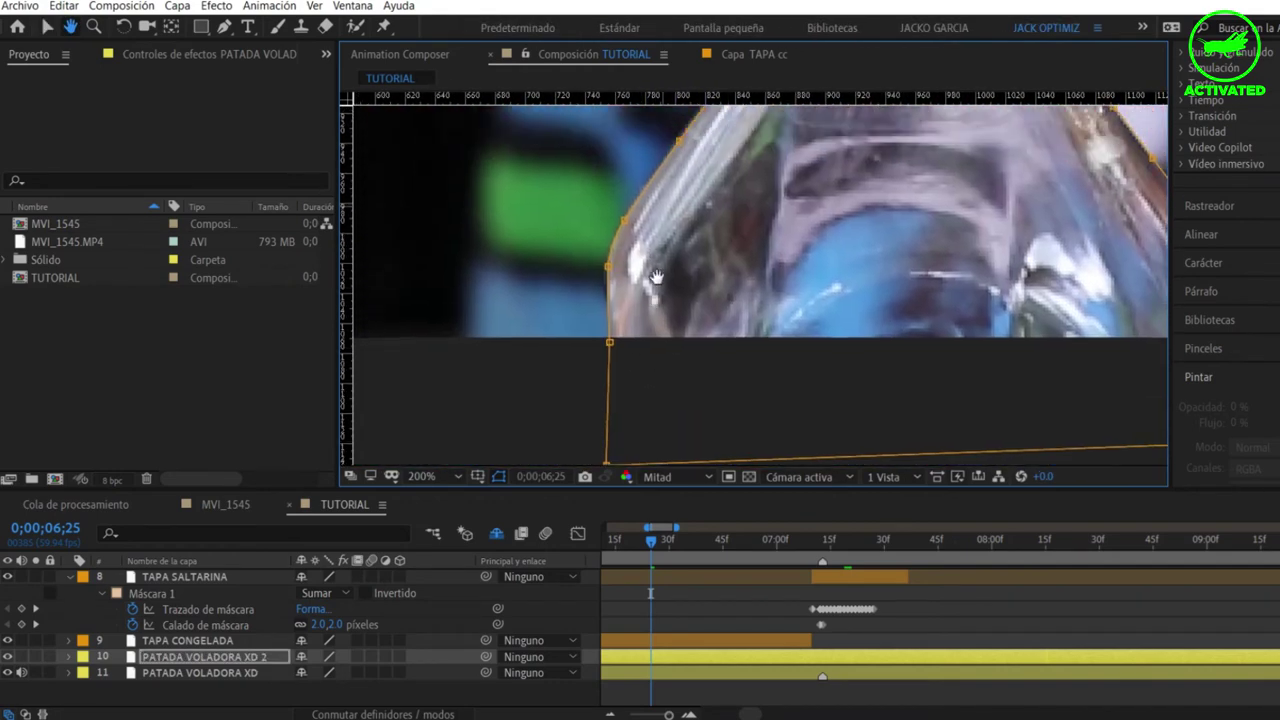
click(70, 656)
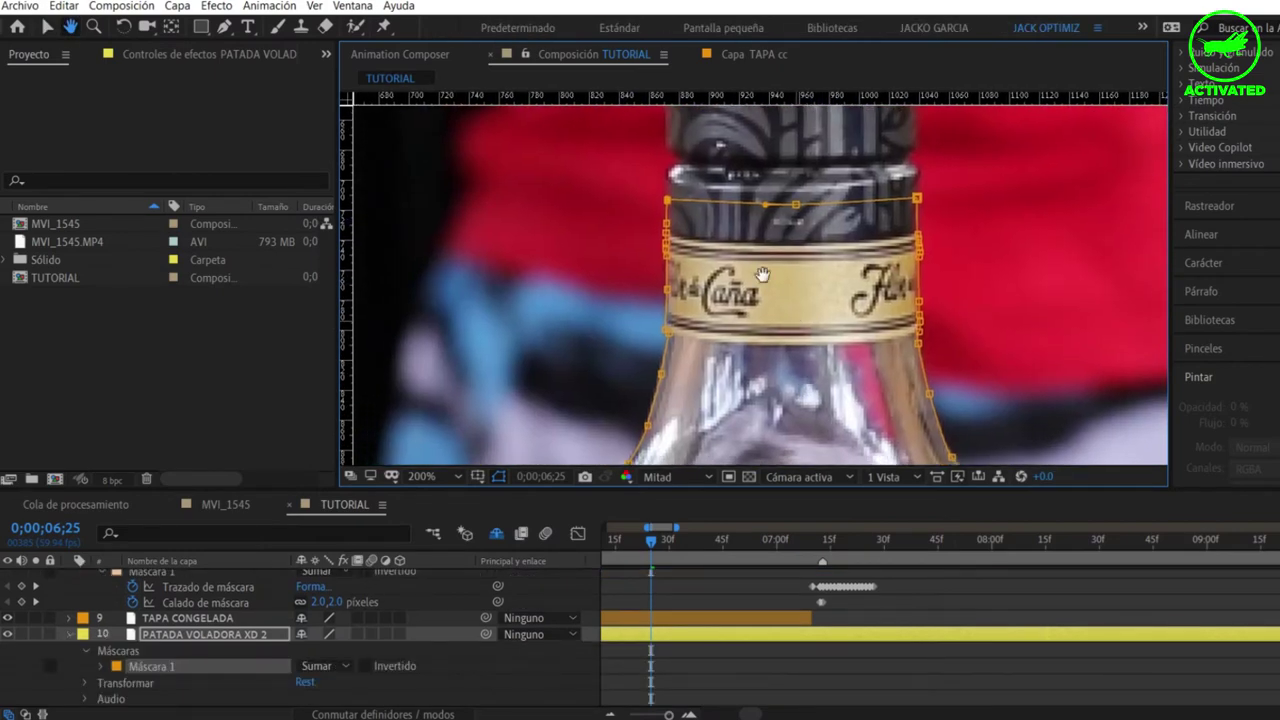
scroll(800, 338, down, 4)
scroll(800, 338, up, 2)
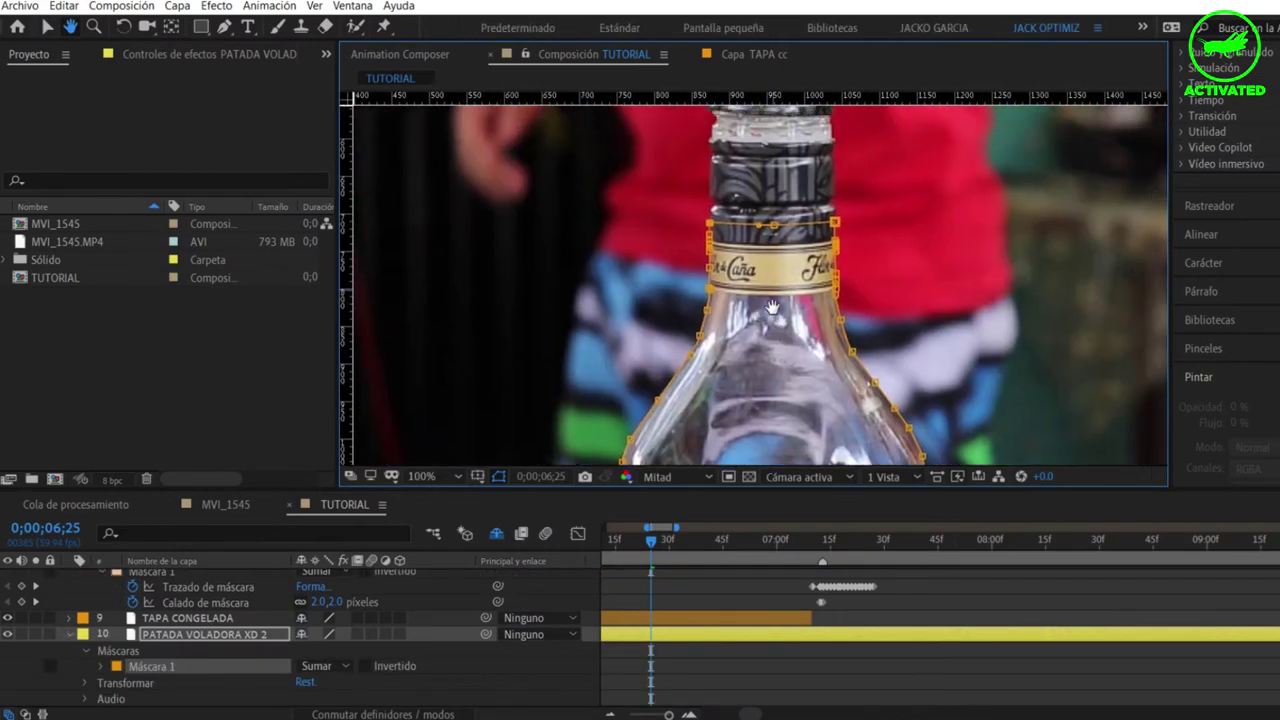
click(68, 636)
Rename PATADA VOLADORA XD 2 to BOTELLA
click(204, 660)
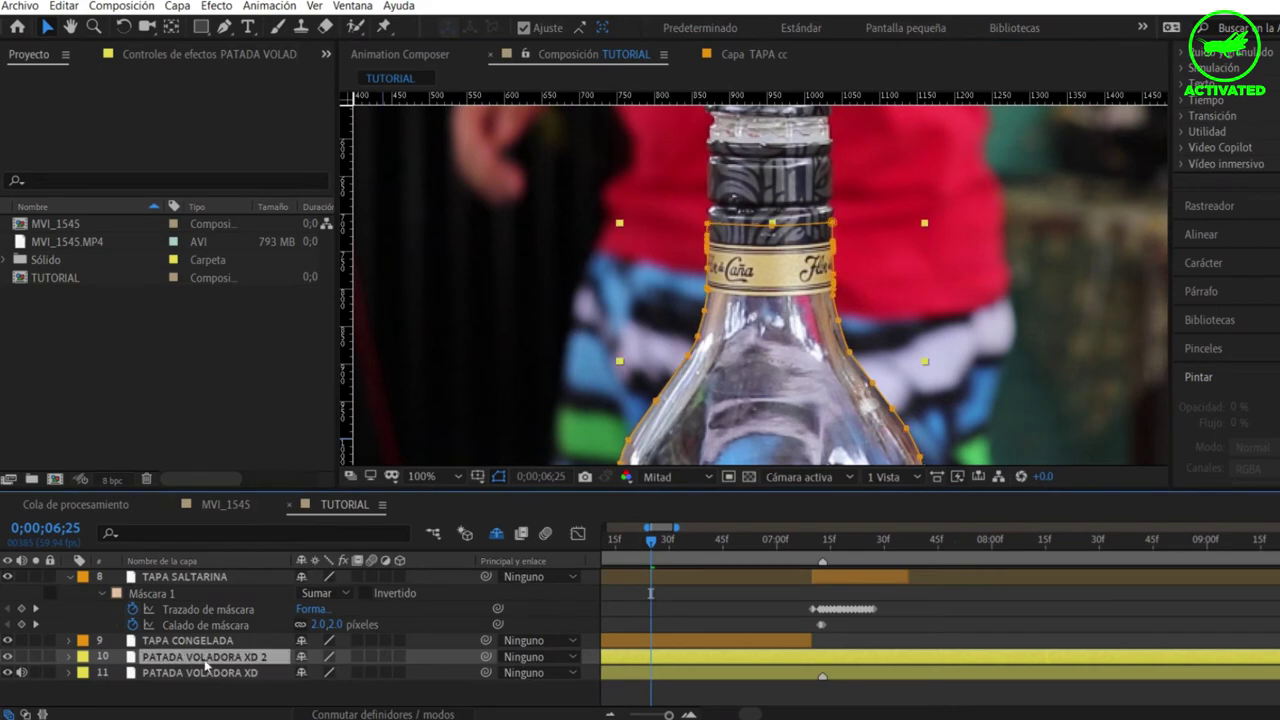
key(Return)
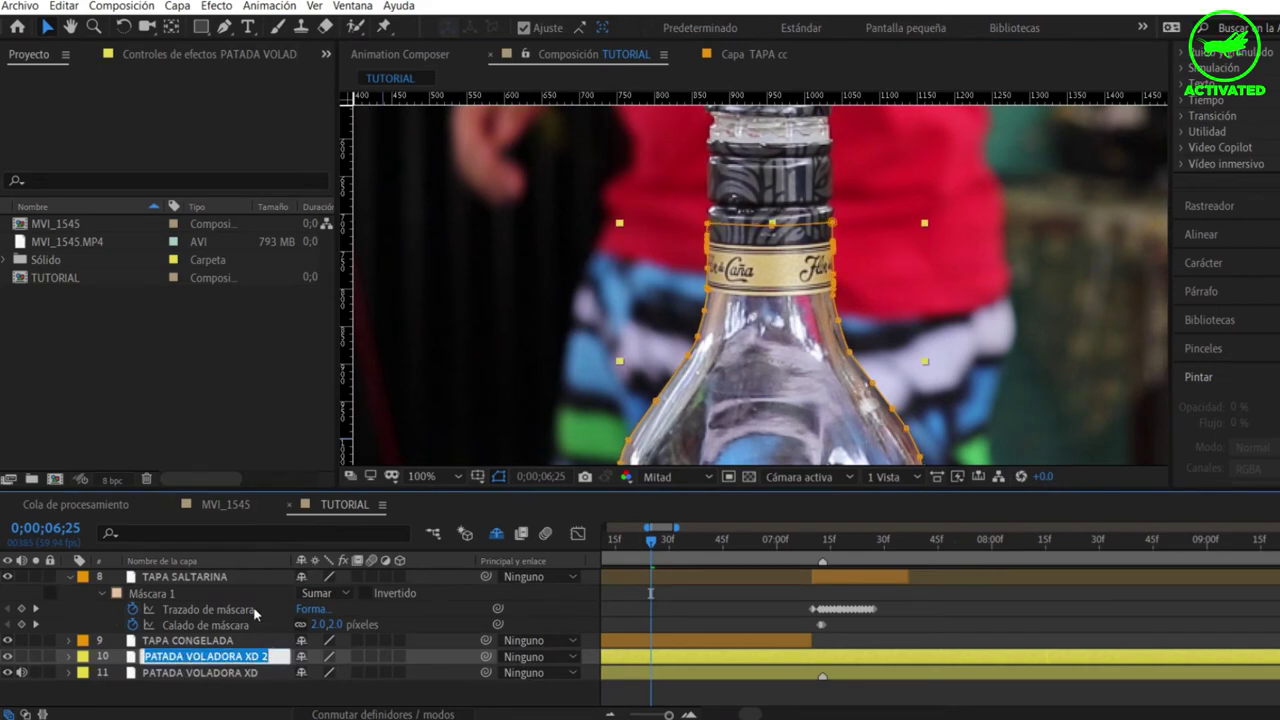
text(BOTELLA)
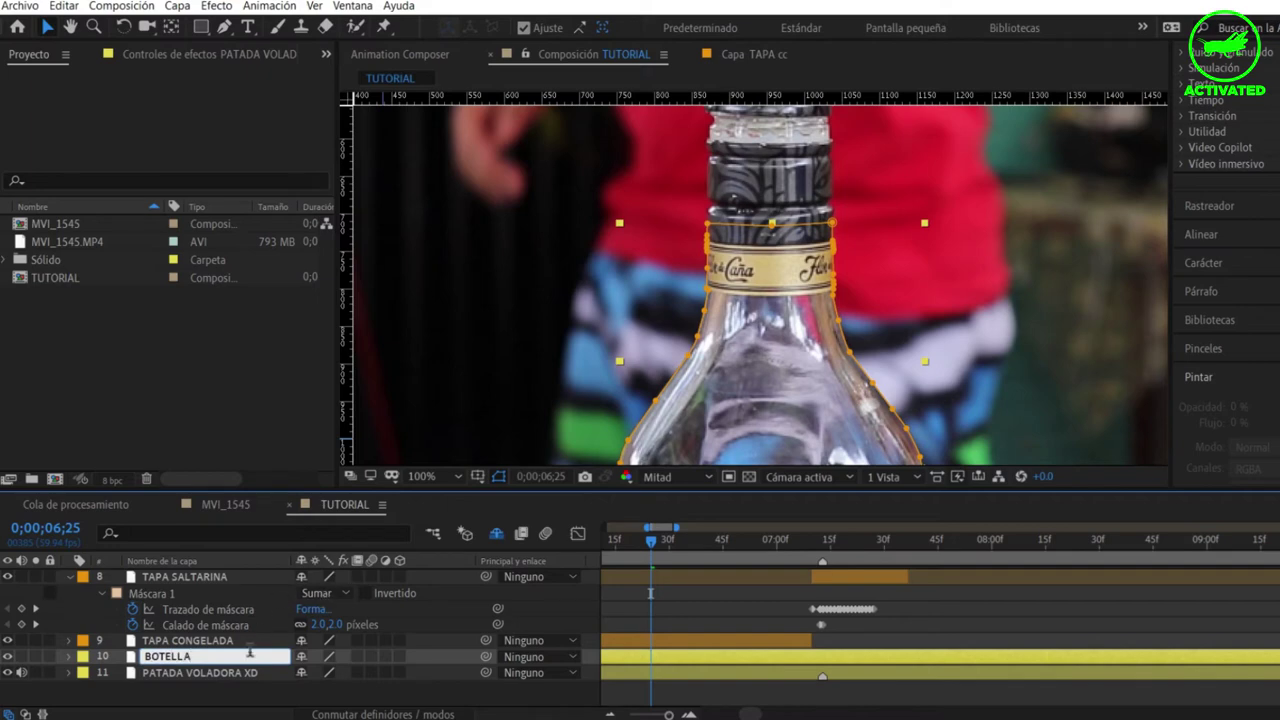
click(214, 678)
click(222, 660)
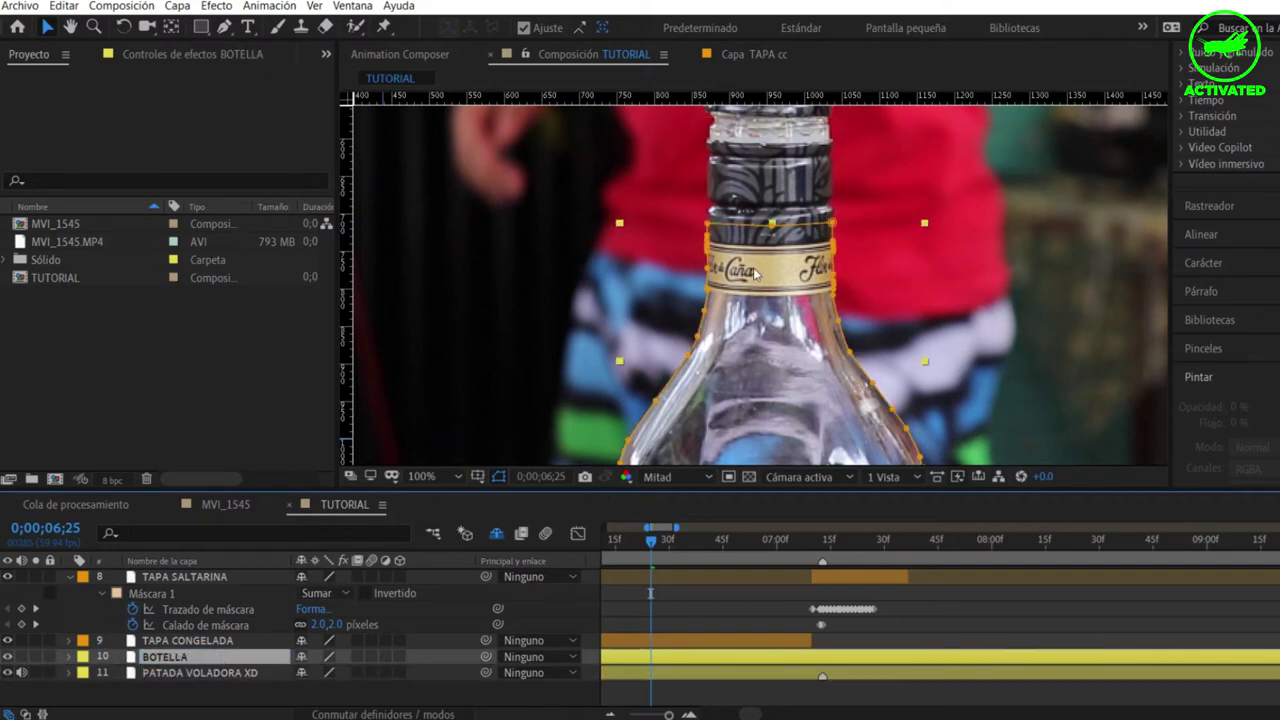
Move to frame 0;00;07;16, where the cap is flying, and center the view on it
drag(763, 222, 713, 339)
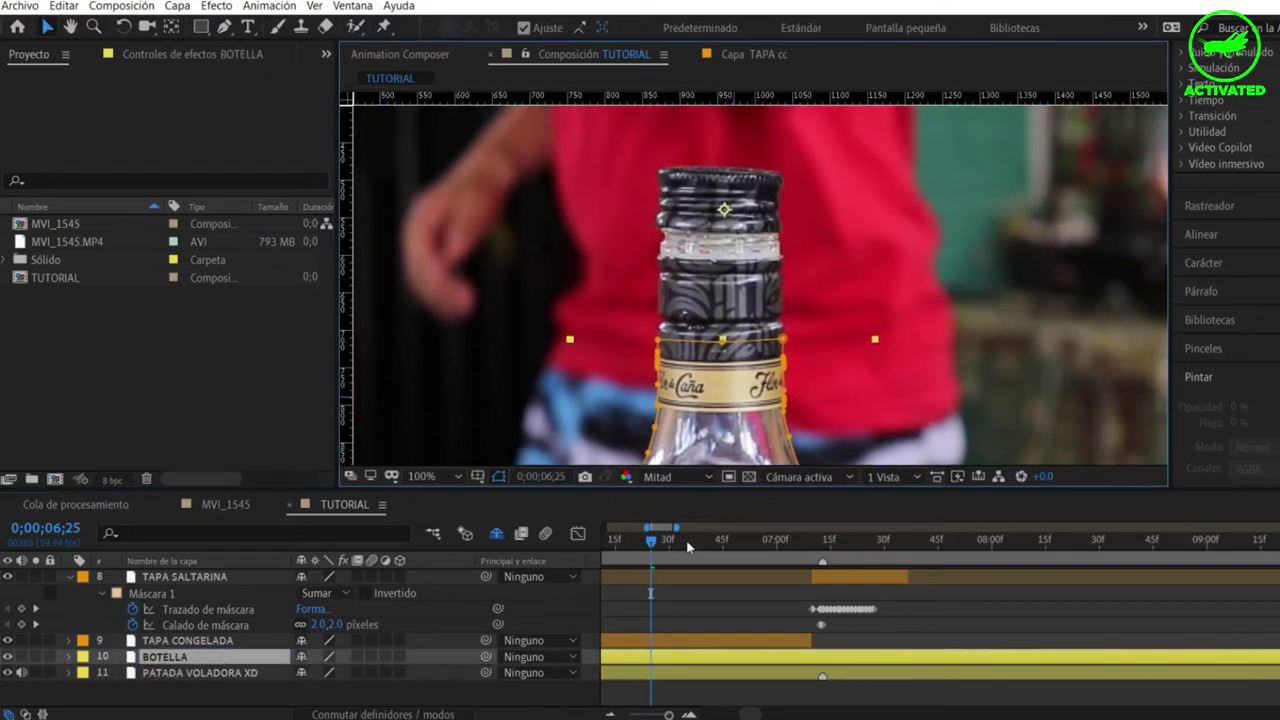
drag(688, 546, 833, 541)
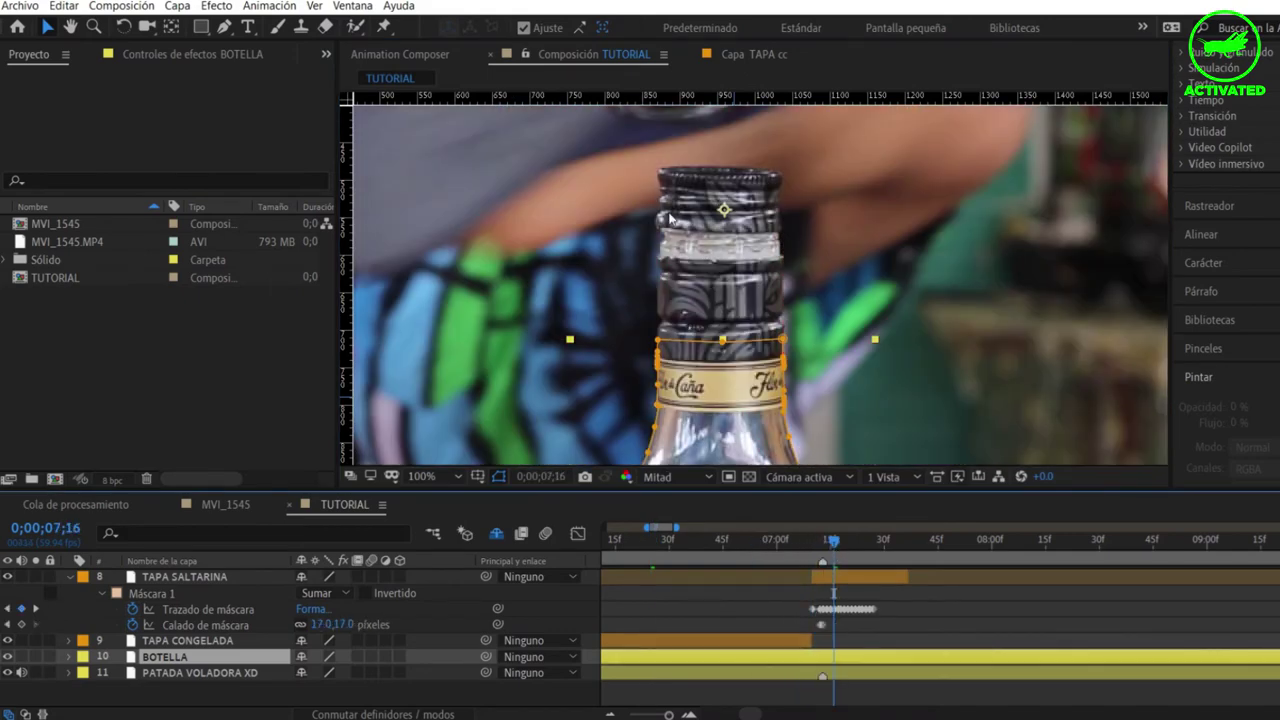
drag(670, 218, 688, 296)
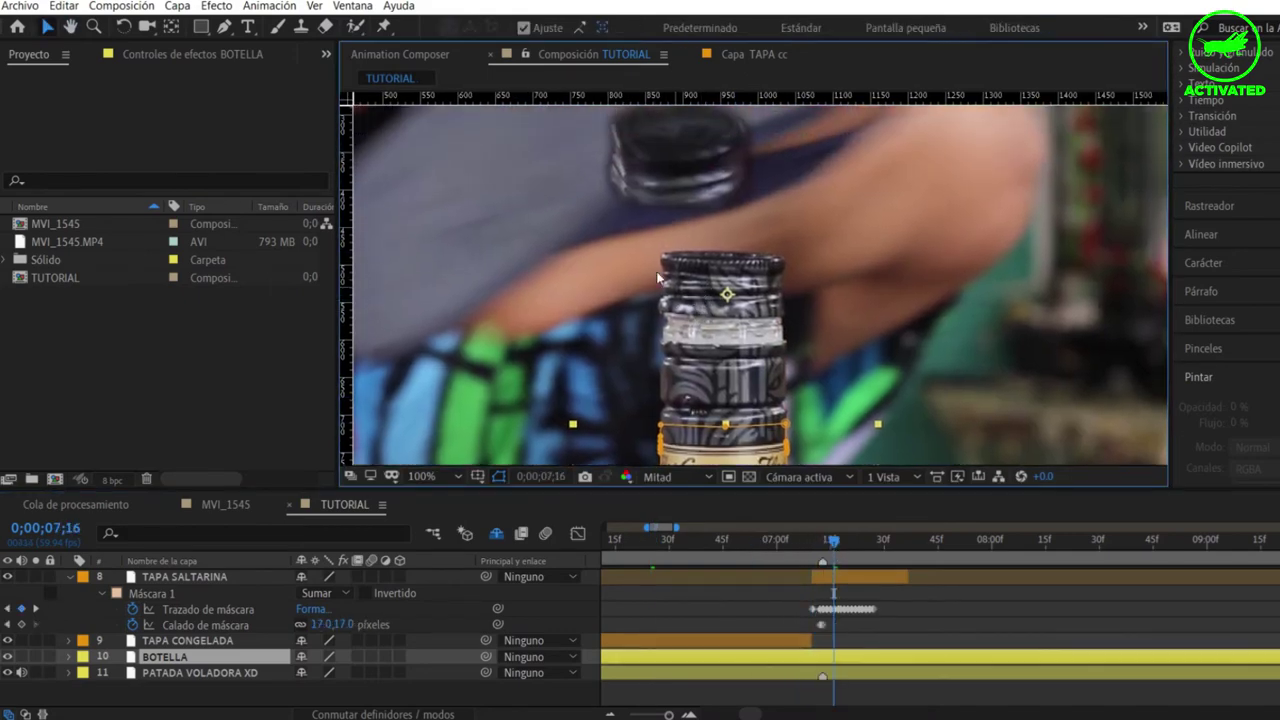
Duplicate TAPA SALTARINA with Ctrl+D and delete Máscara 1 from the TAPA SALTARINA 2 copy
click(834, 580)
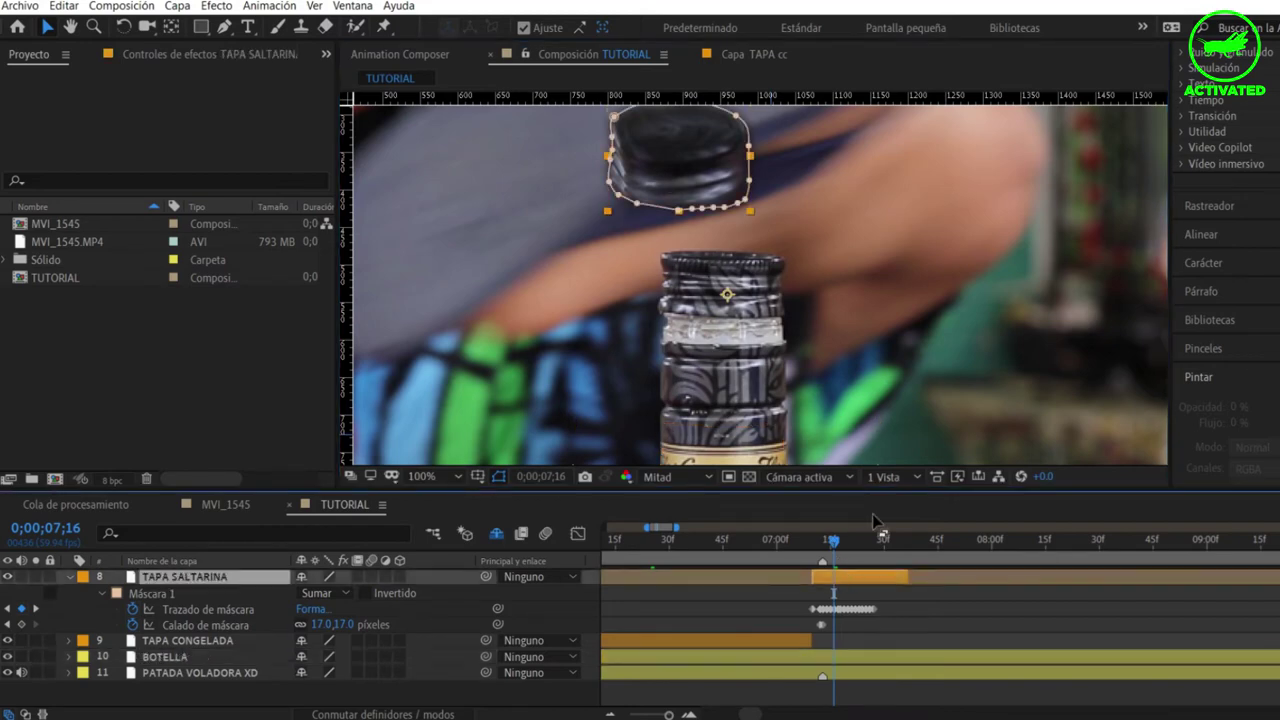
key(ctrl+d)
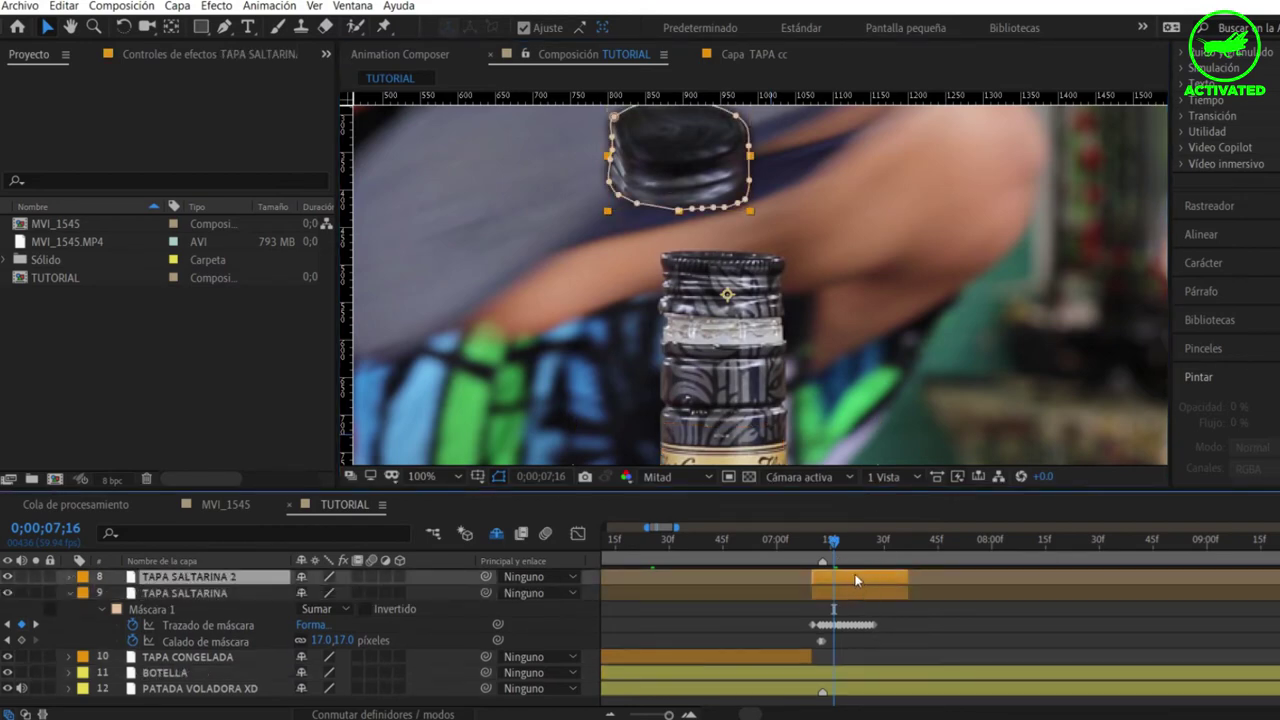
key(m)
click(166, 595)
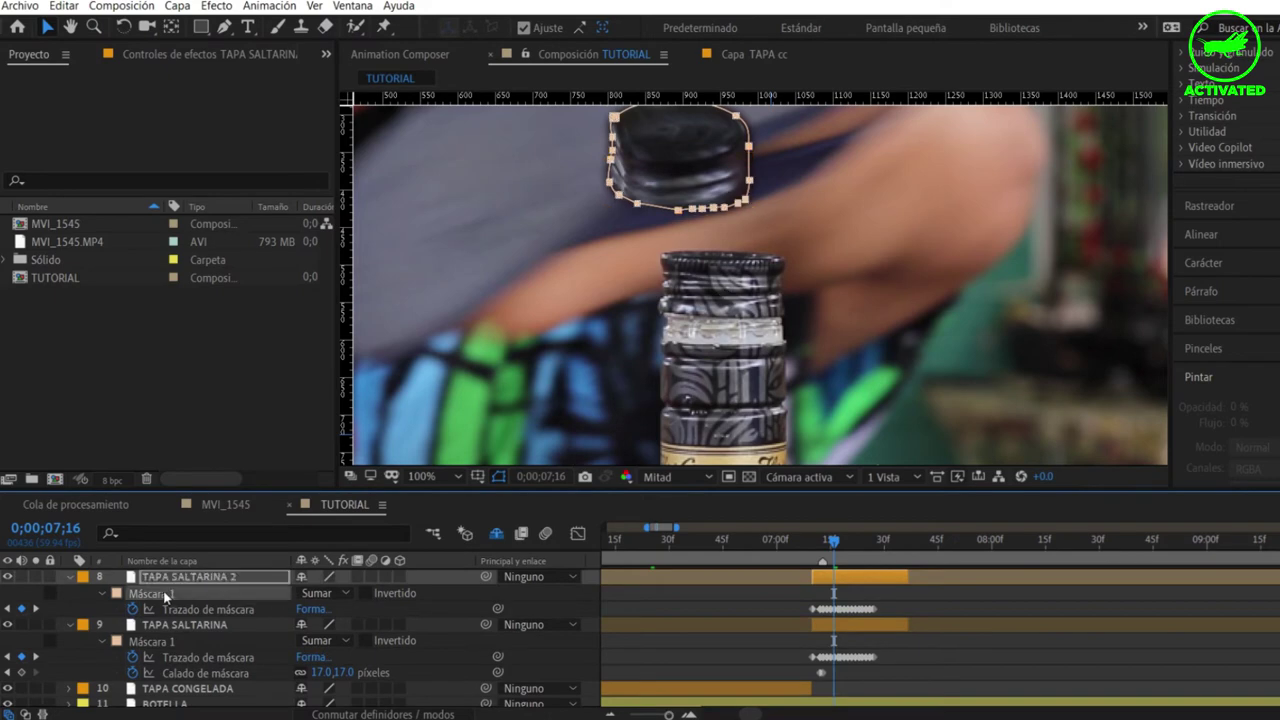
key(Delete)
scroll(681, 292, up, 1)
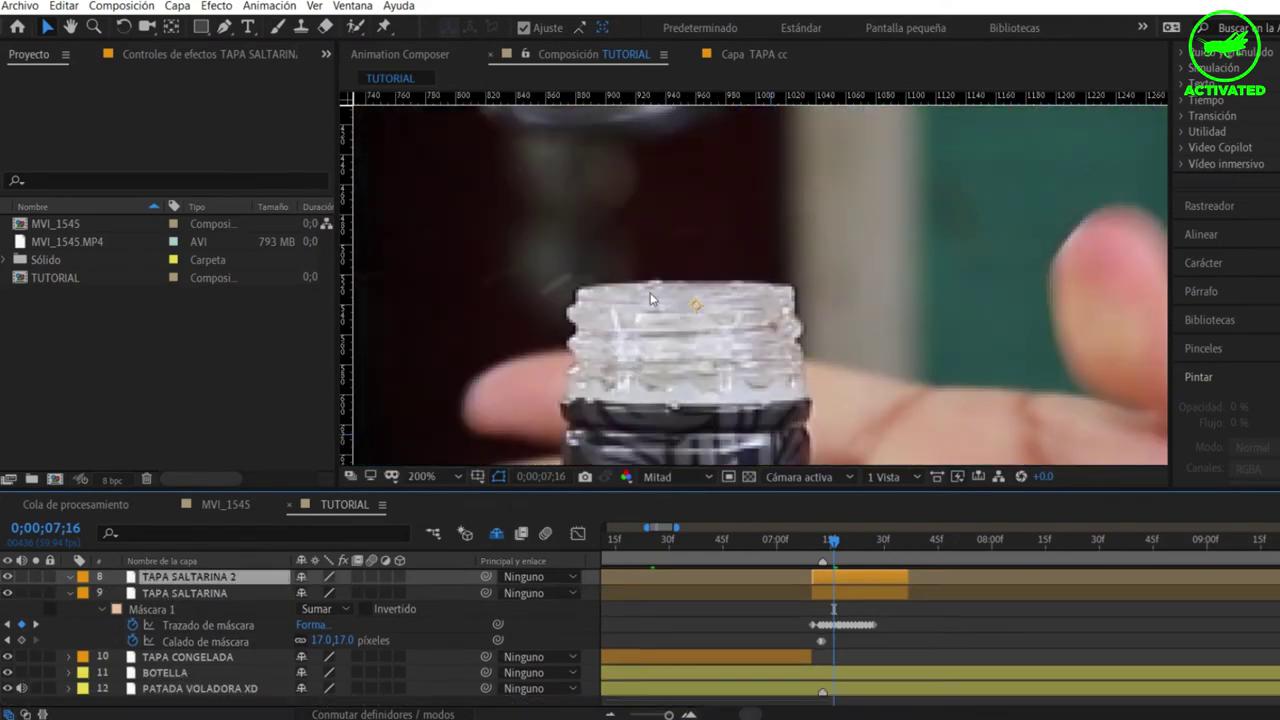
scroll(599, 257, up, 1)
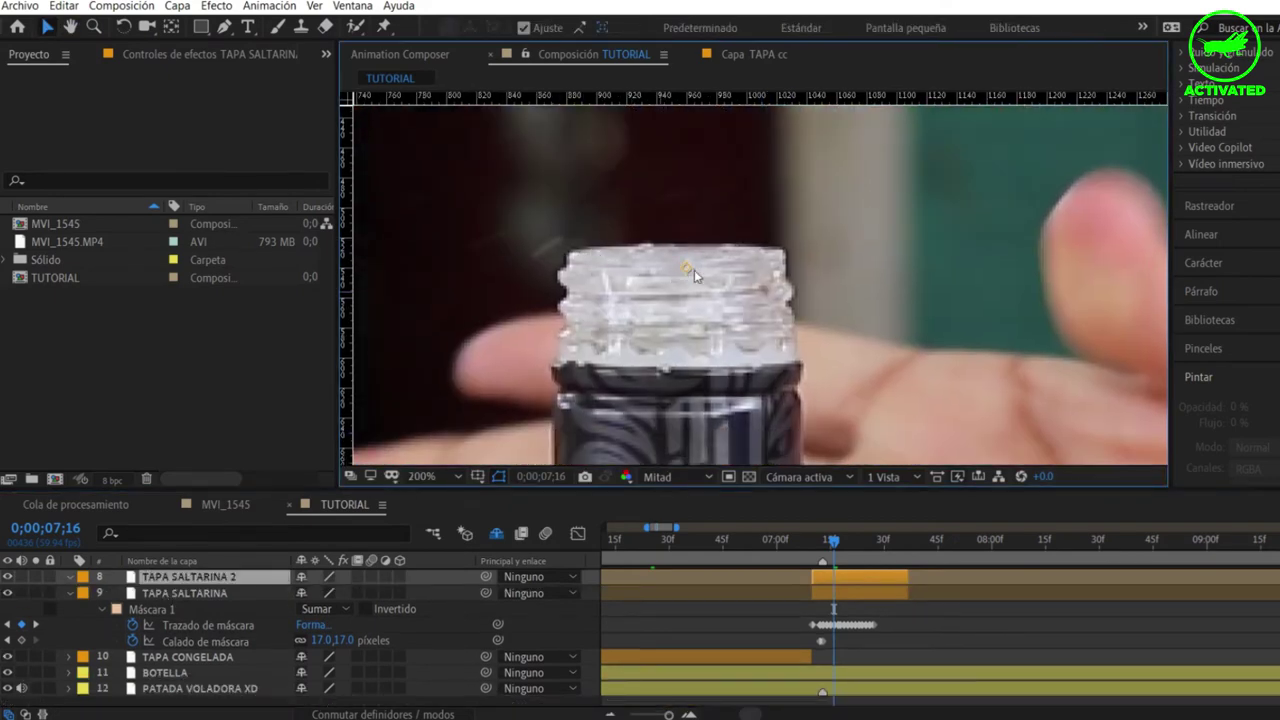
Start a Pen mask on TAPA SALTARINA 2 along the bottle top's upper edge and right side
click(224, 27)
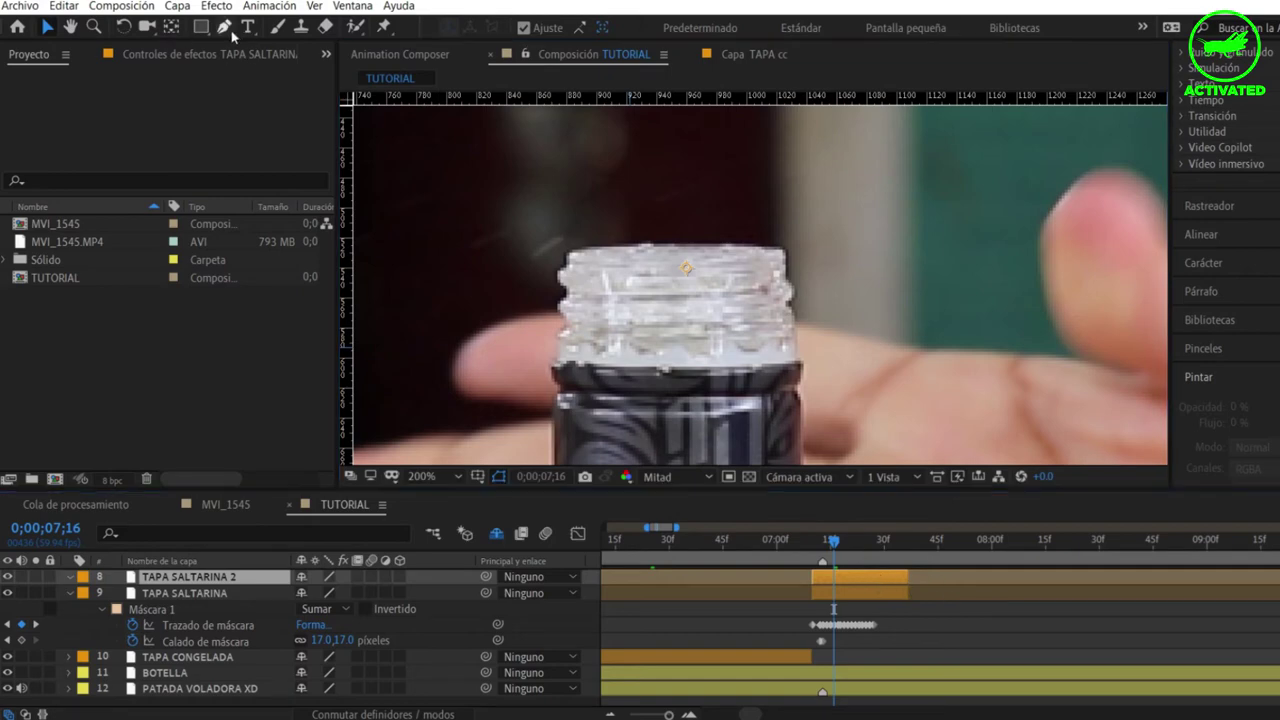
click(609, 244)
click(672, 245)
click(688, 245)
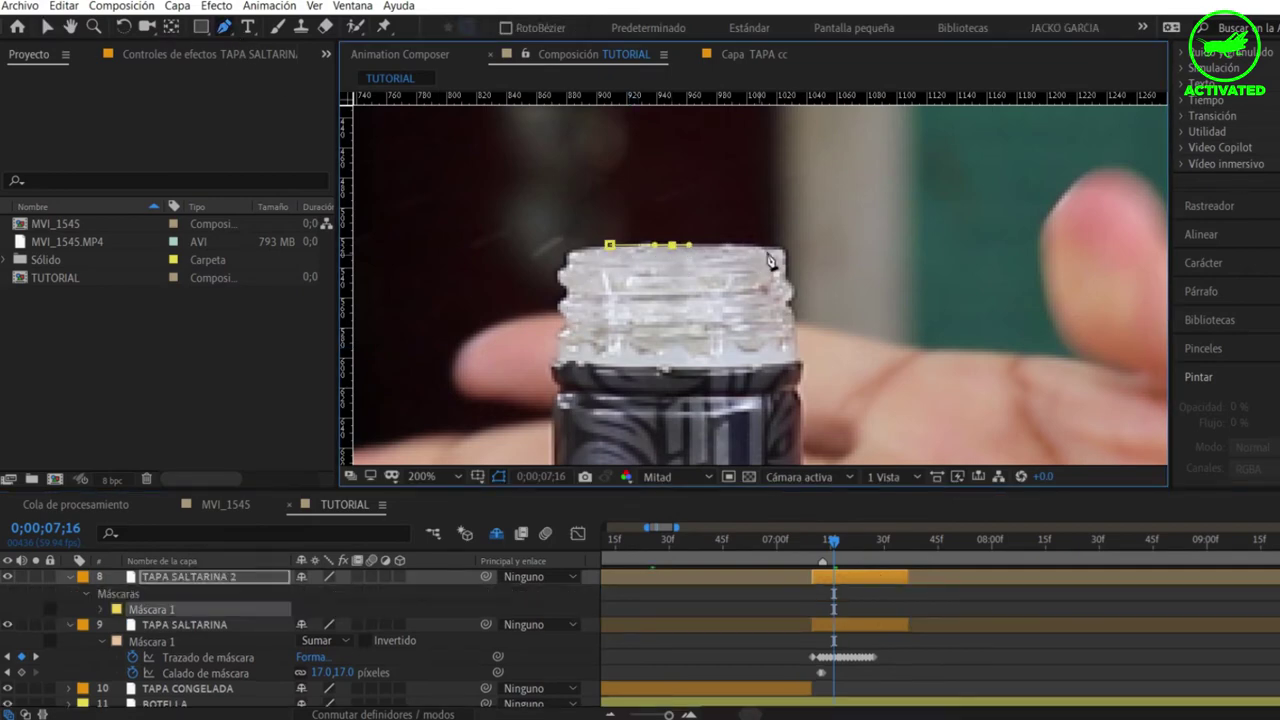
click(779, 248)
click(786, 268)
click(789, 280)
click(794, 291)
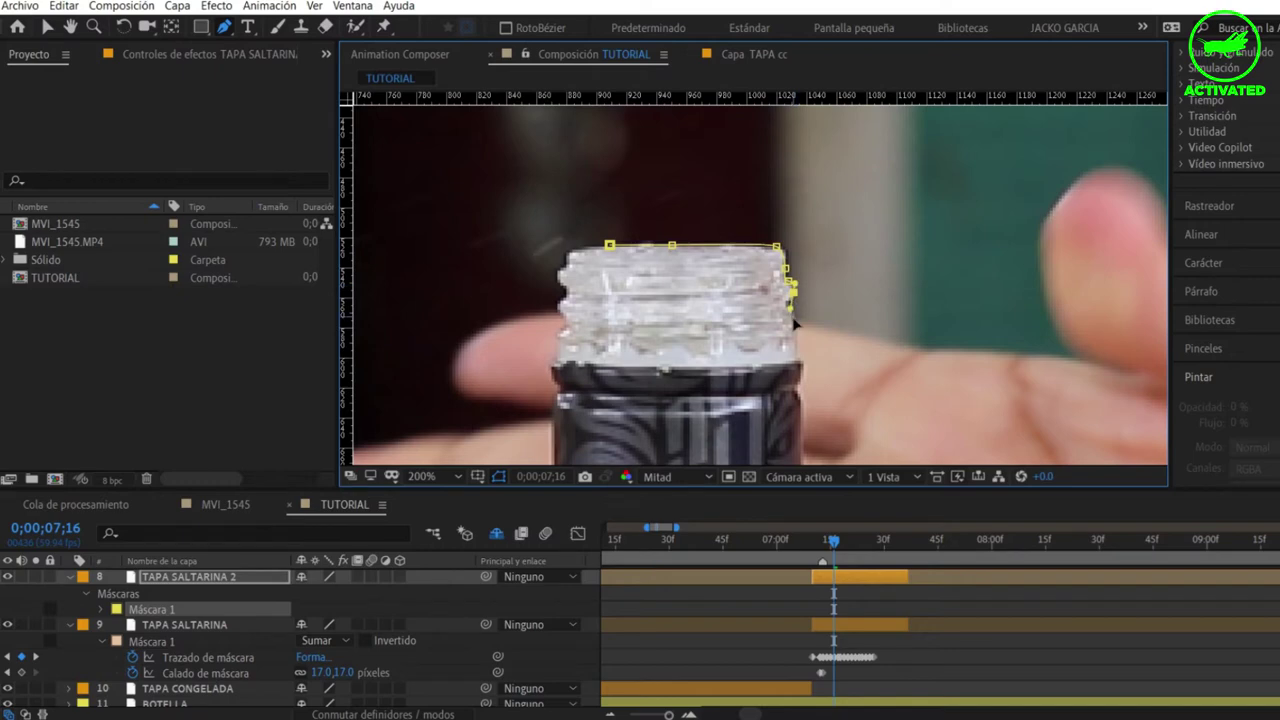
click(796, 331)
Continue the mask points further down the threaded top's right edge
scroll(806, 343, down, 3)
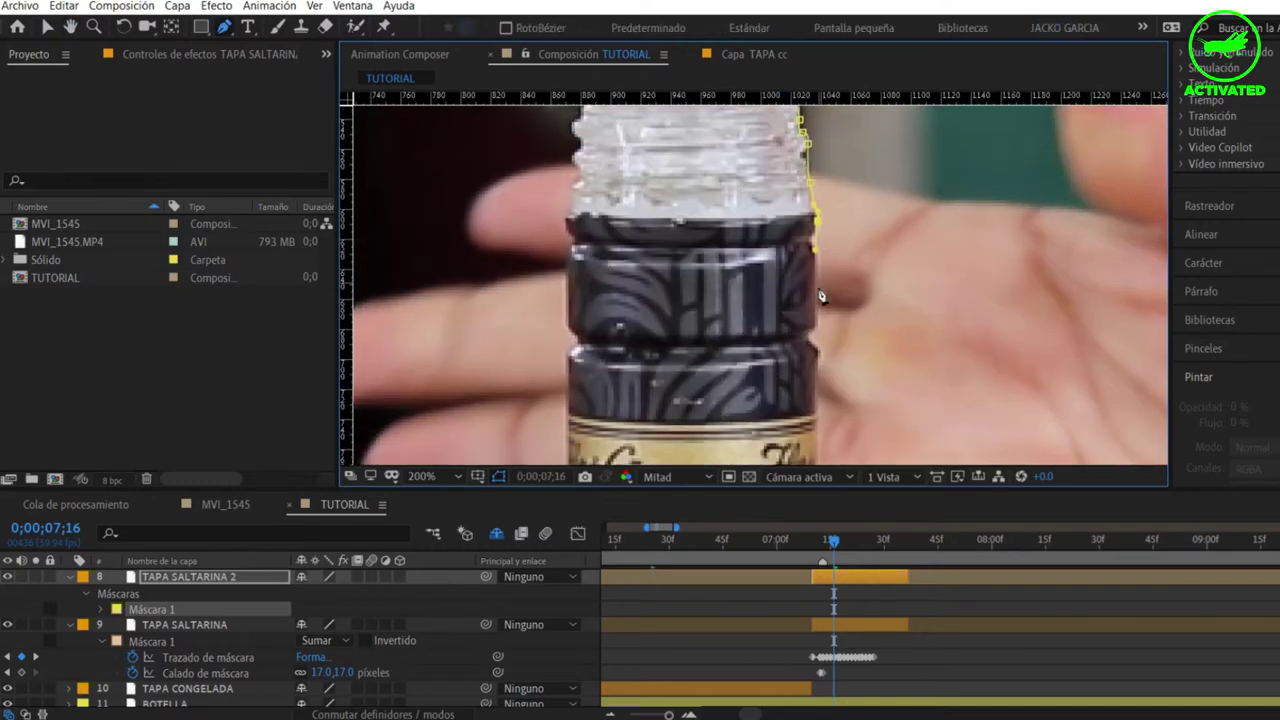
click(817, 222)
click(824, 266)
click(818, 289)
click(812, 311)
scroll(846, 315, down, 3)
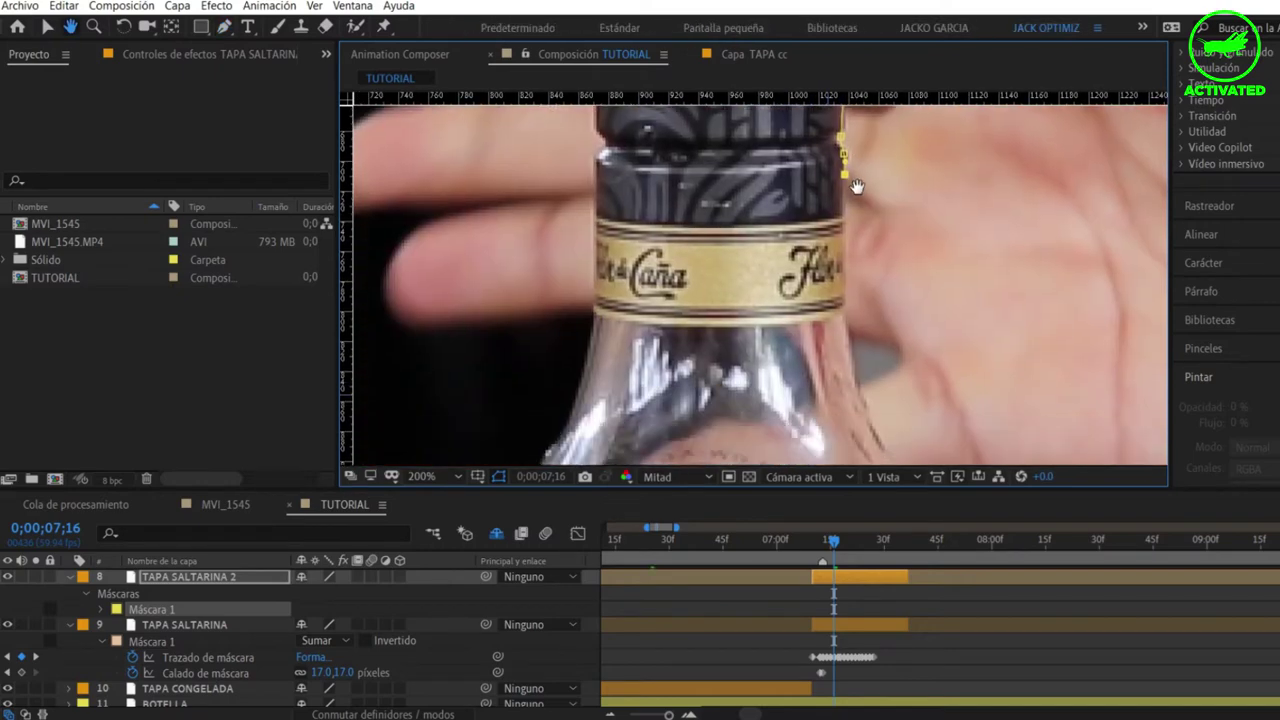
scroll(846, 315, up, 2)
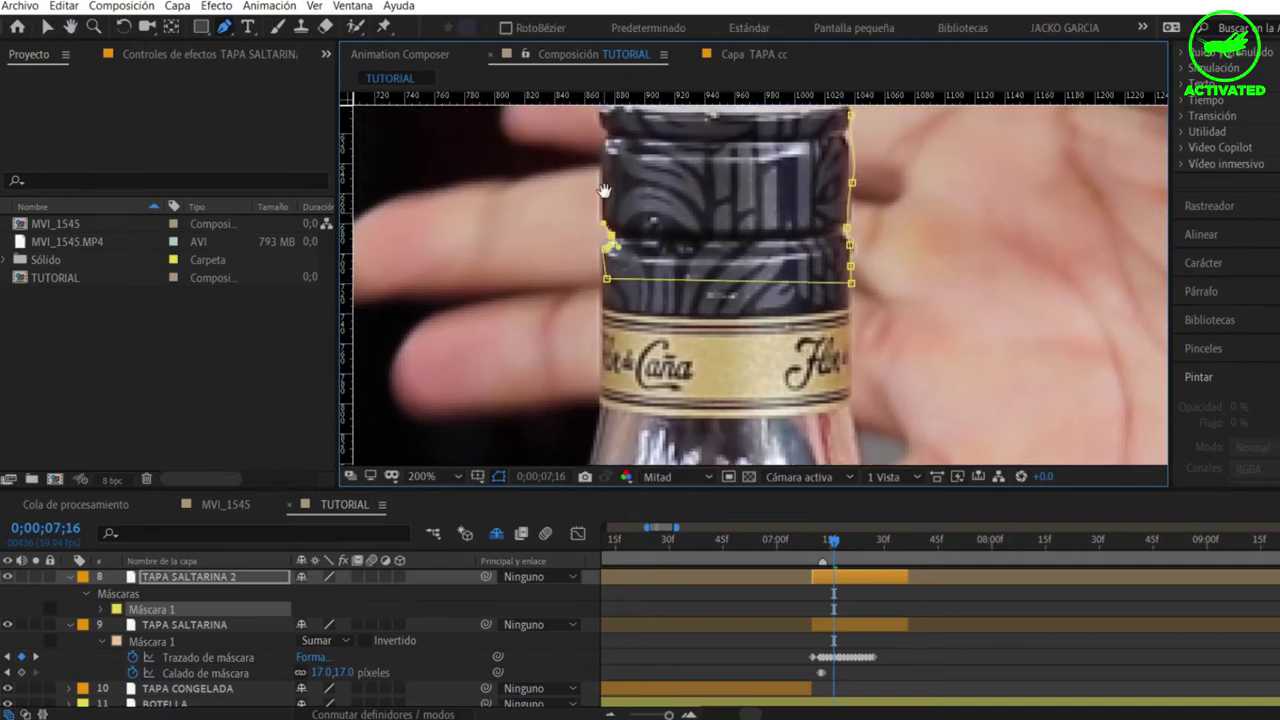
scroll(605, 200, up, 4)
Move the mask's left vertex up to the top-left corner
key(g)
mouse_move(642, 378)
mouse_down()
mouse_move(648, 208)
mouse_move(663, 140)
mouse_move(688, 132)
mouse_up()
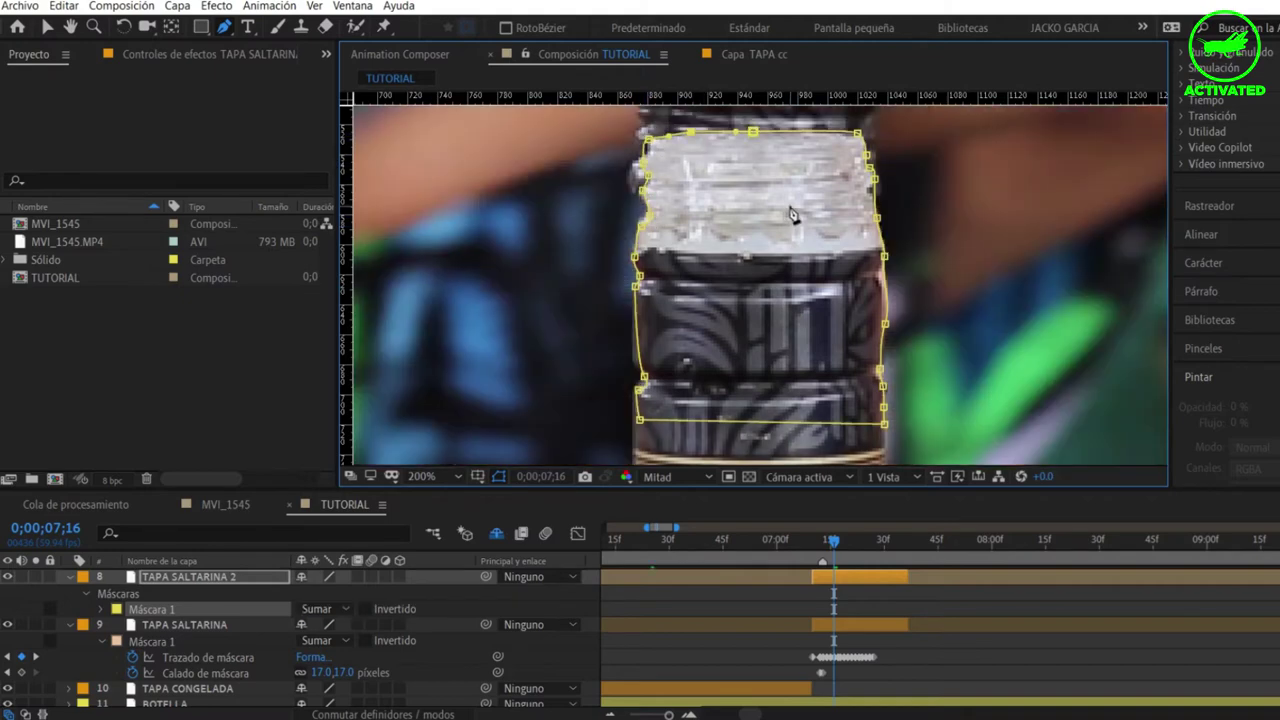
drag(790, 215, 684, 263)
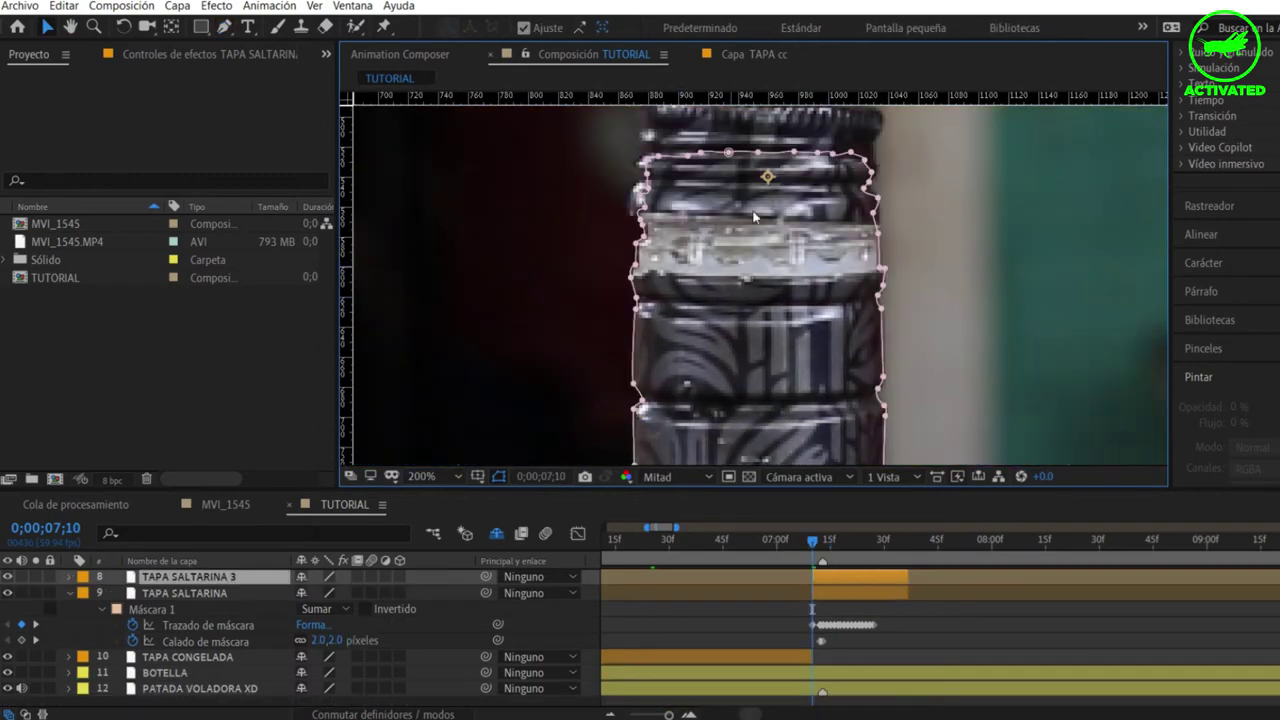
Pan and zoom the viewer along the mask outline and select layer 8
scroll(757, 364, down, 3)
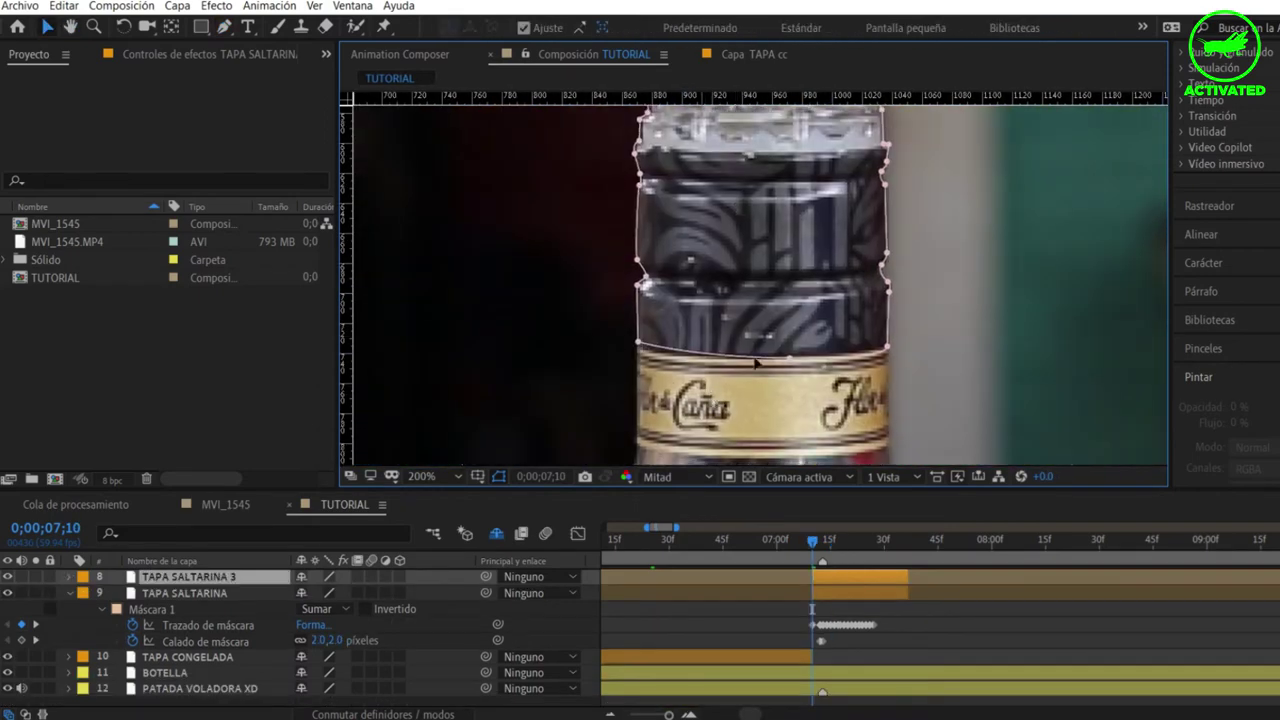
scroll(757, 364, up, 3)
scroll(860, 298, up, 1)
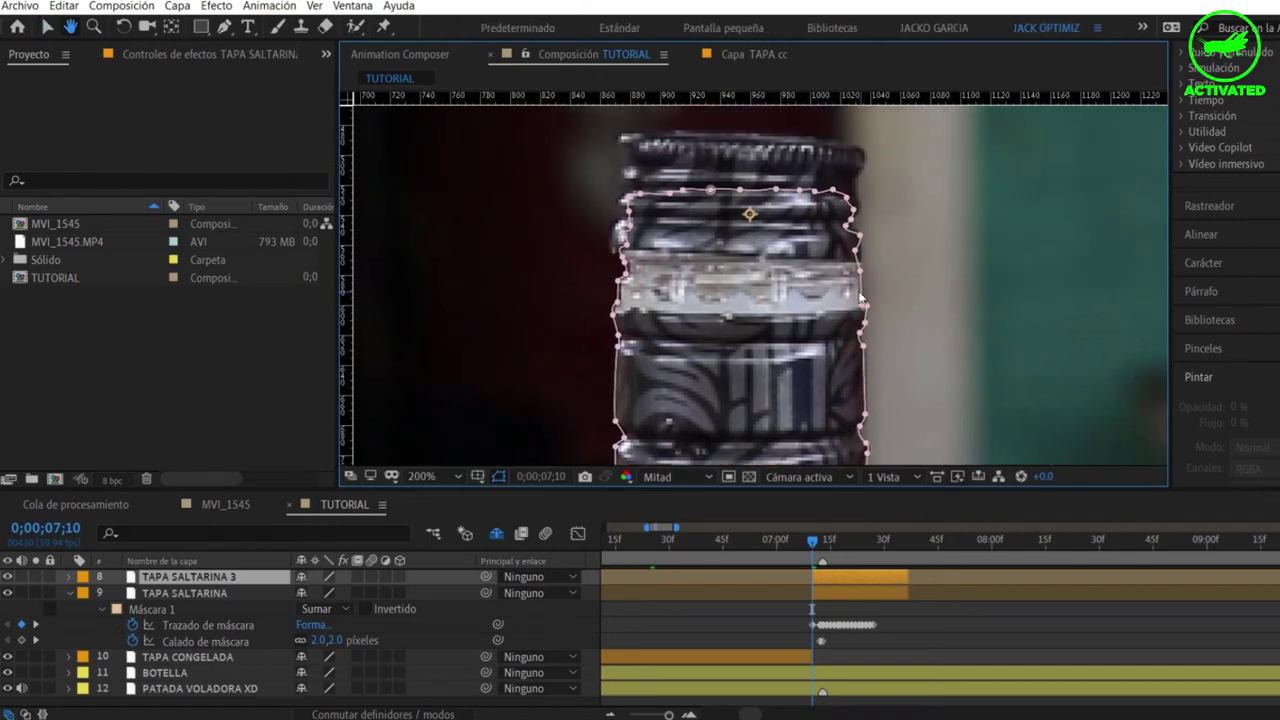
scroll(860, 298, up, 4)
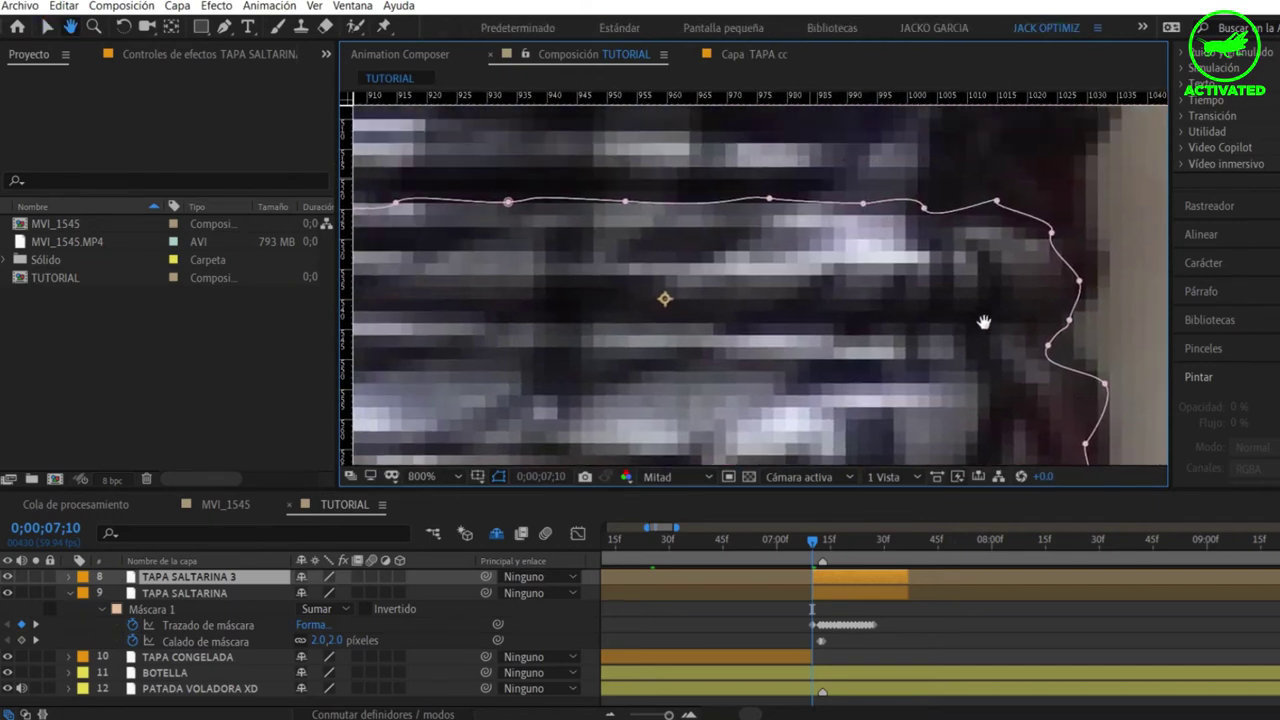
drag(563, 332, 714, 260)
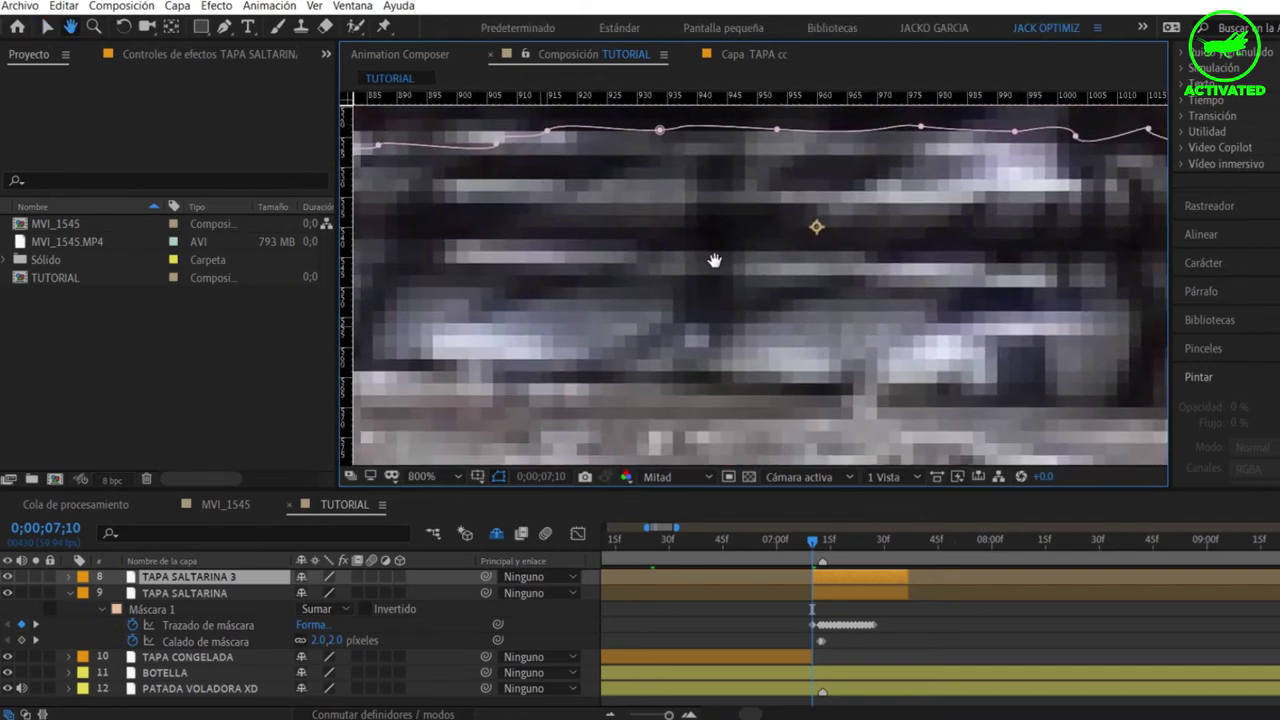
click(678, 478)
click(655, 540)
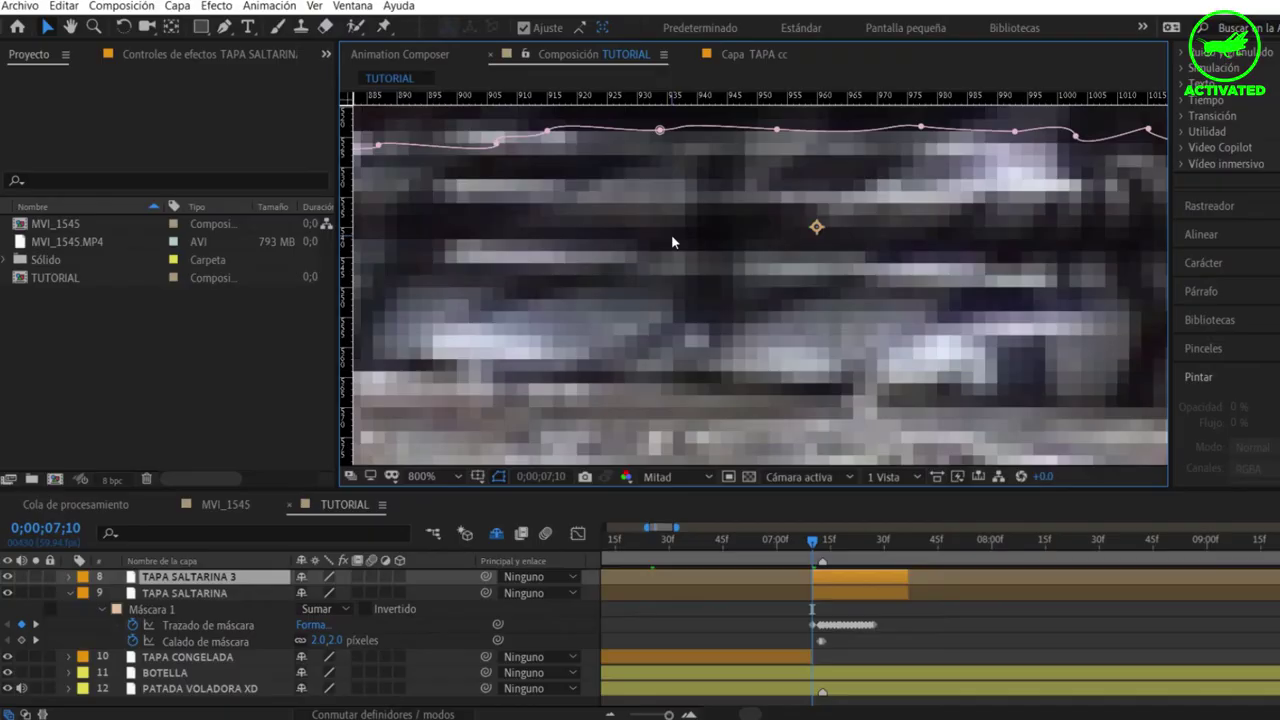
scroll(671, 241, down, 4)
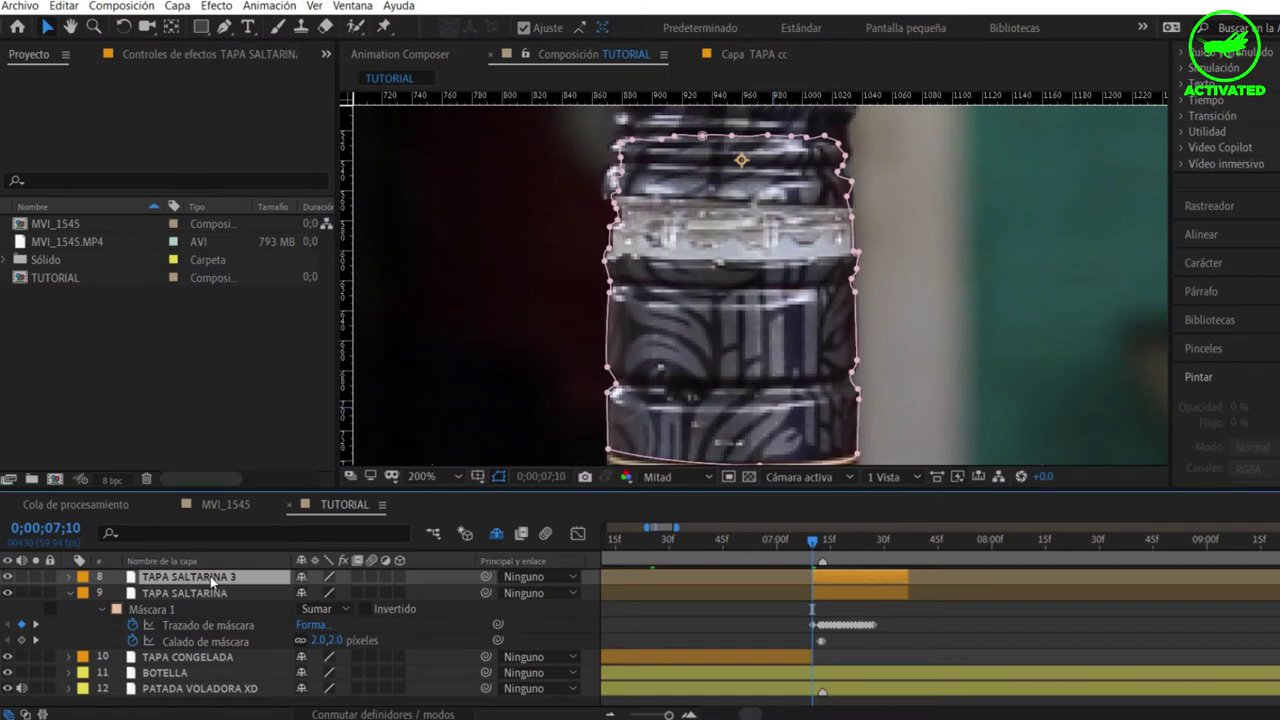
Rename TAPA SALTARINA 3 to CUELLITO
key(Return)
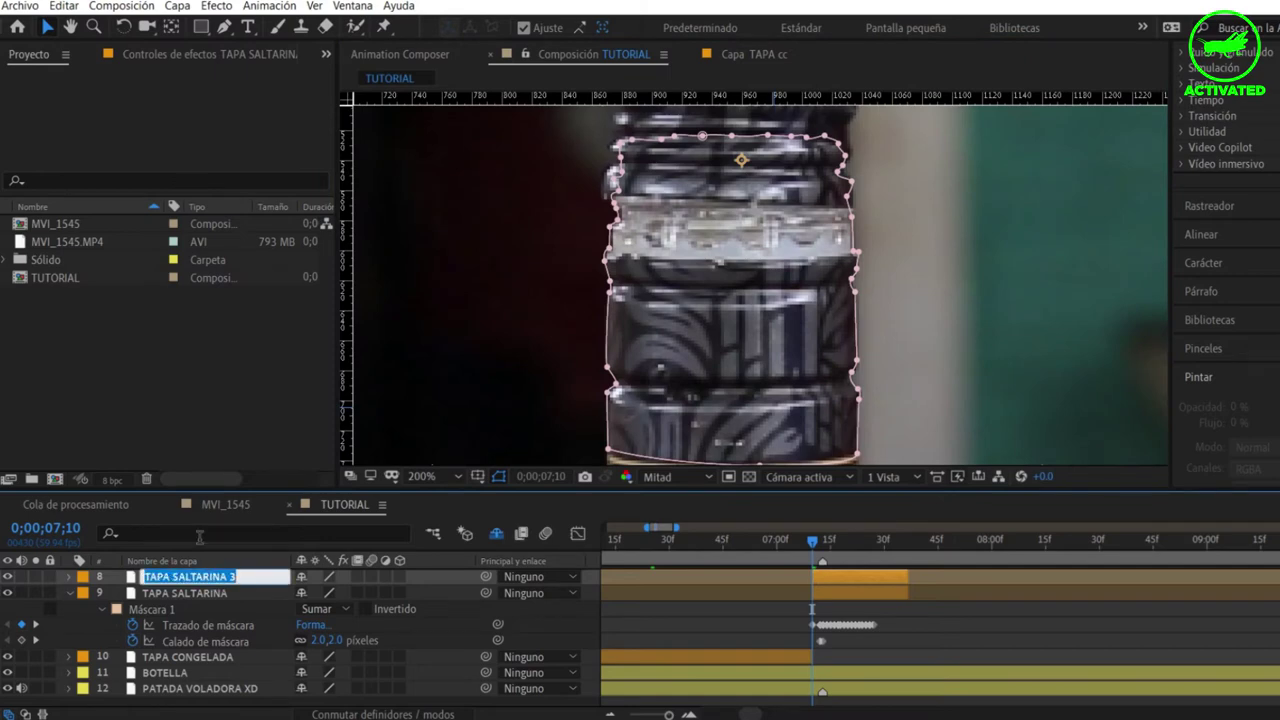
text(CUL)
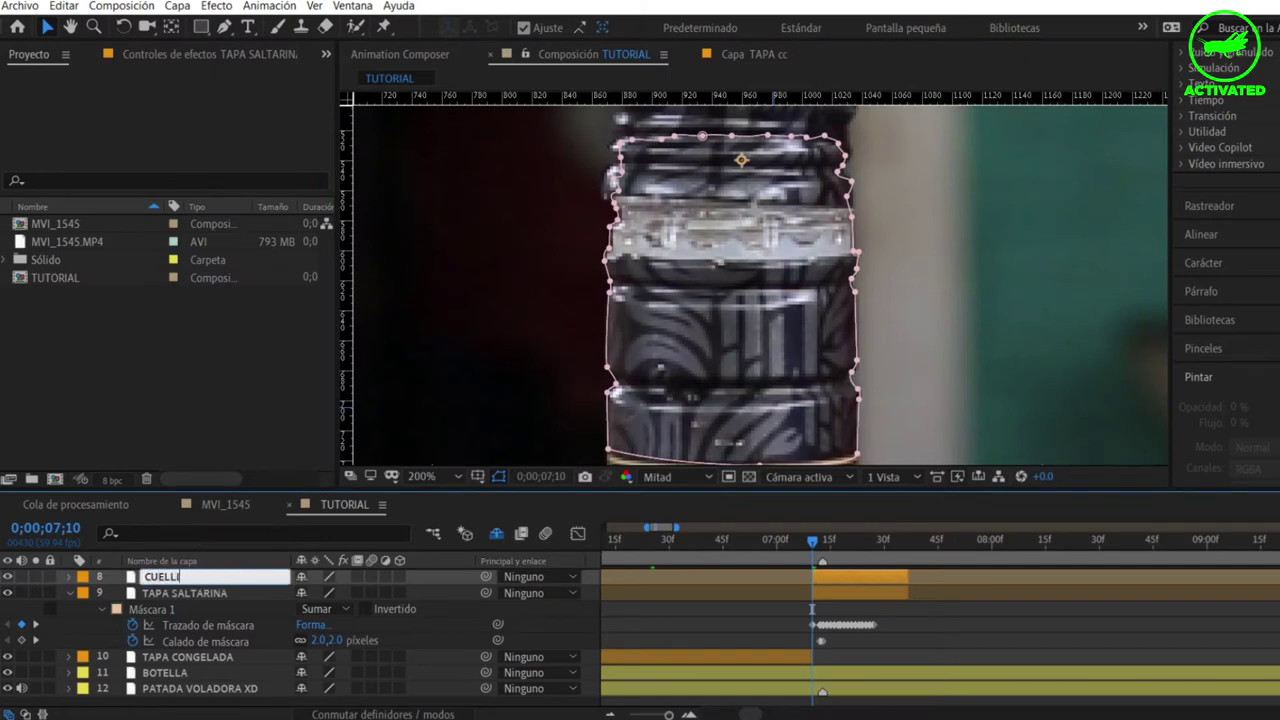
key(Return)
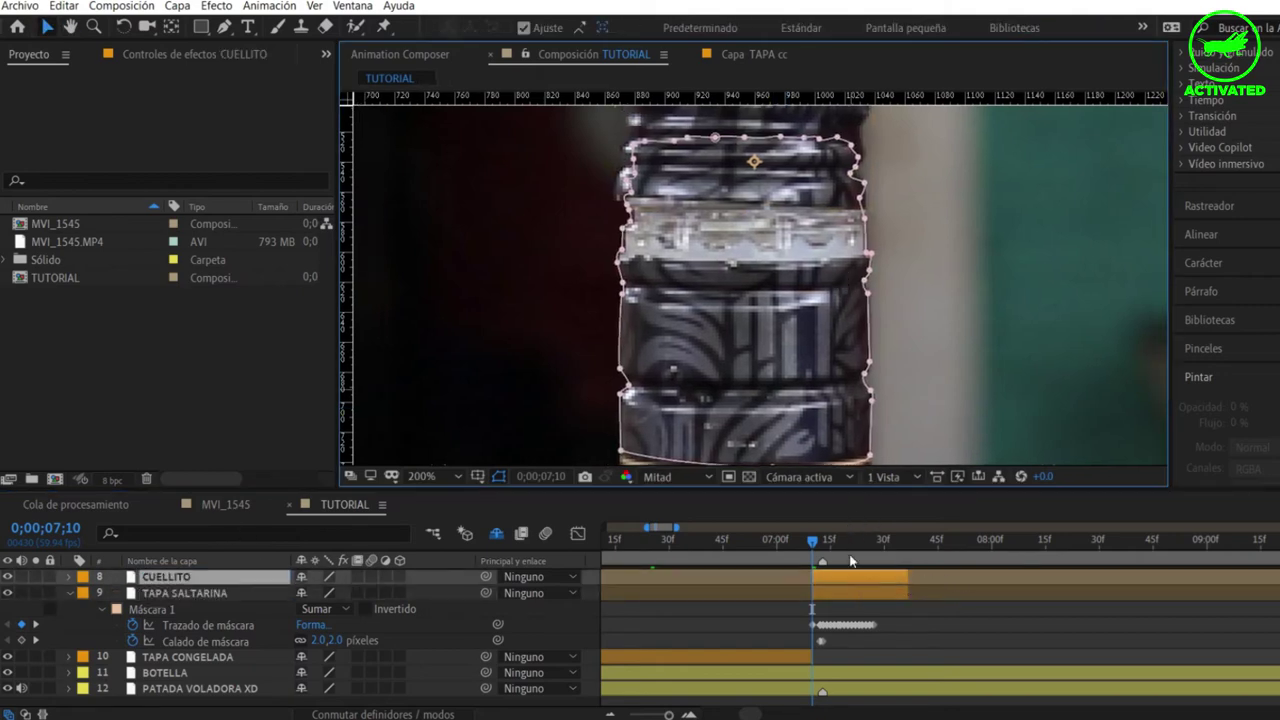
Freeze CUELLITO on its current frame with Tiempo > Congelar fotograma
right_click(855, 583)
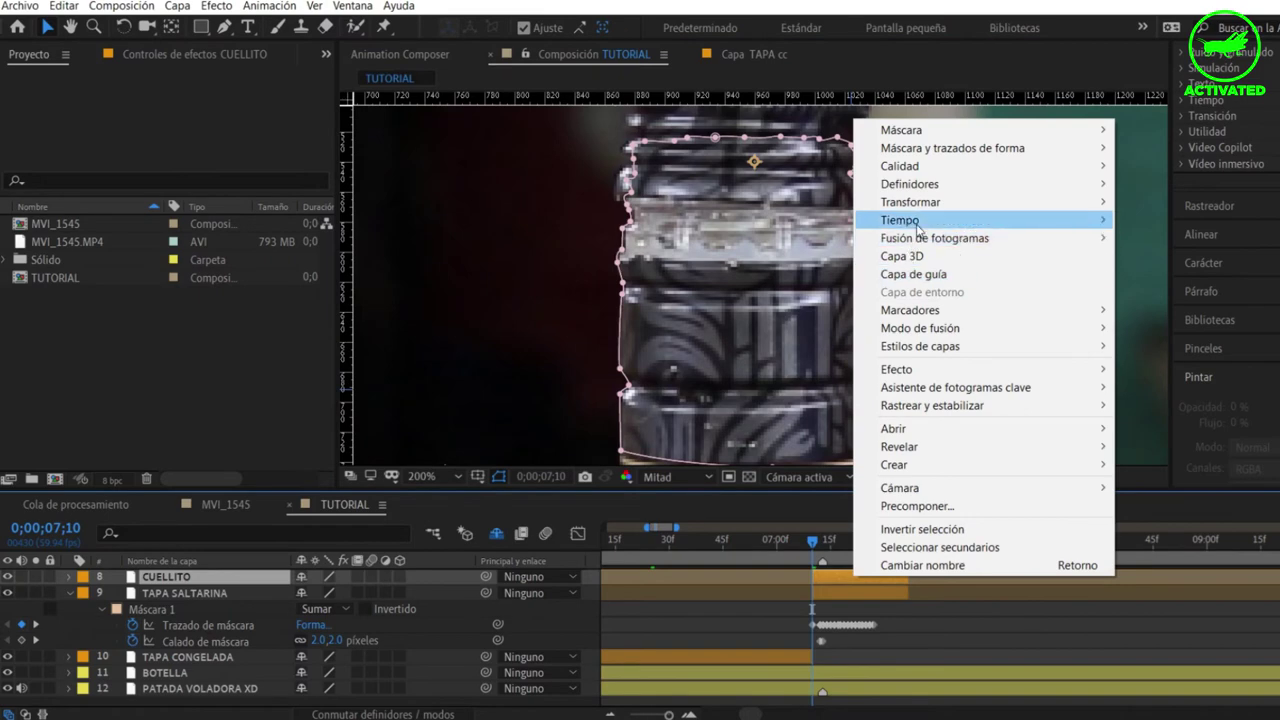
mouse_move(917, 229)
click(659, 274)
key(Caps_Lock)
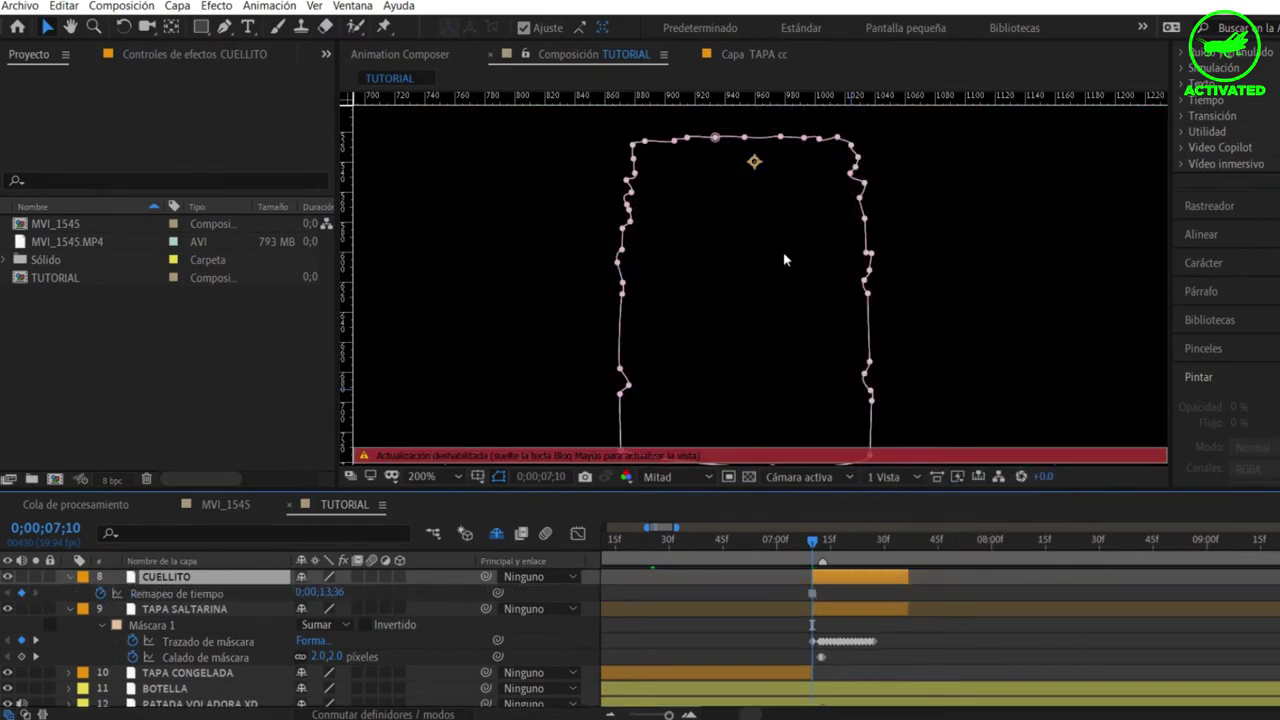
key(Caps_Lock)
scroll(762, 315, down, 1)
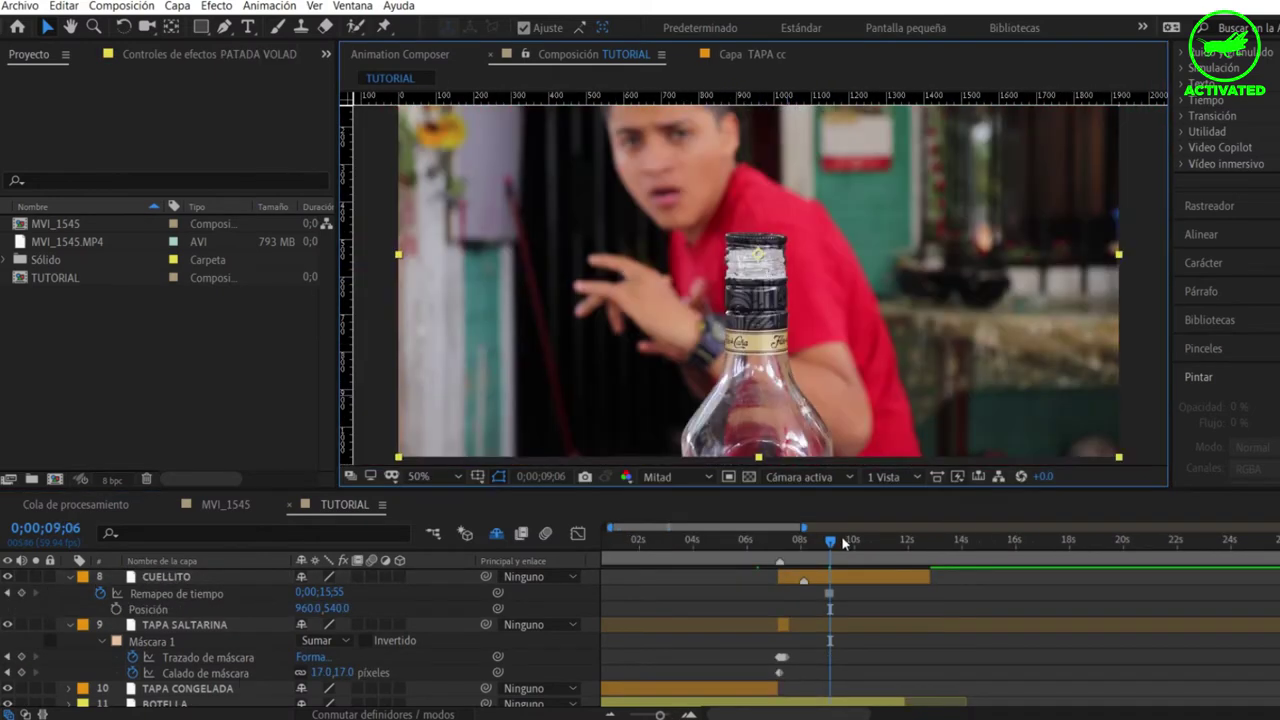
click(822, 540)
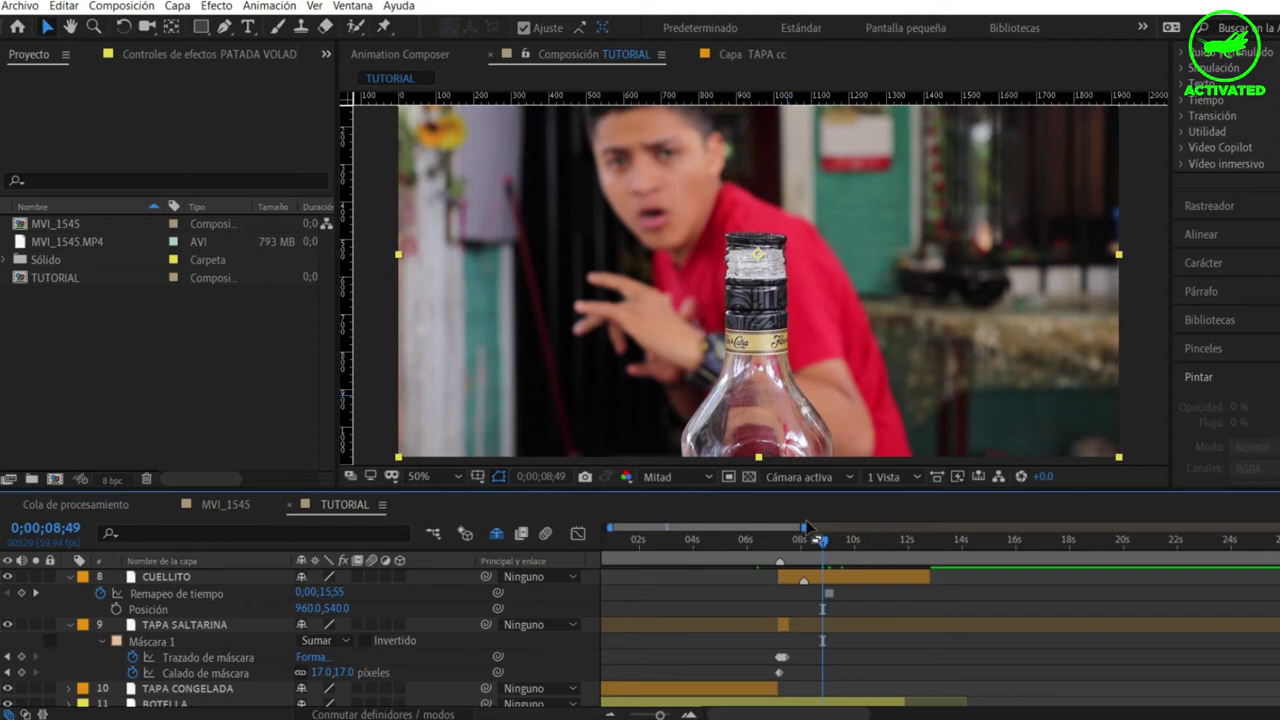
Move CUELLITO below TAPA SALTARINA and scrub the frames around the kick
drag(160, 580, 160, 684)
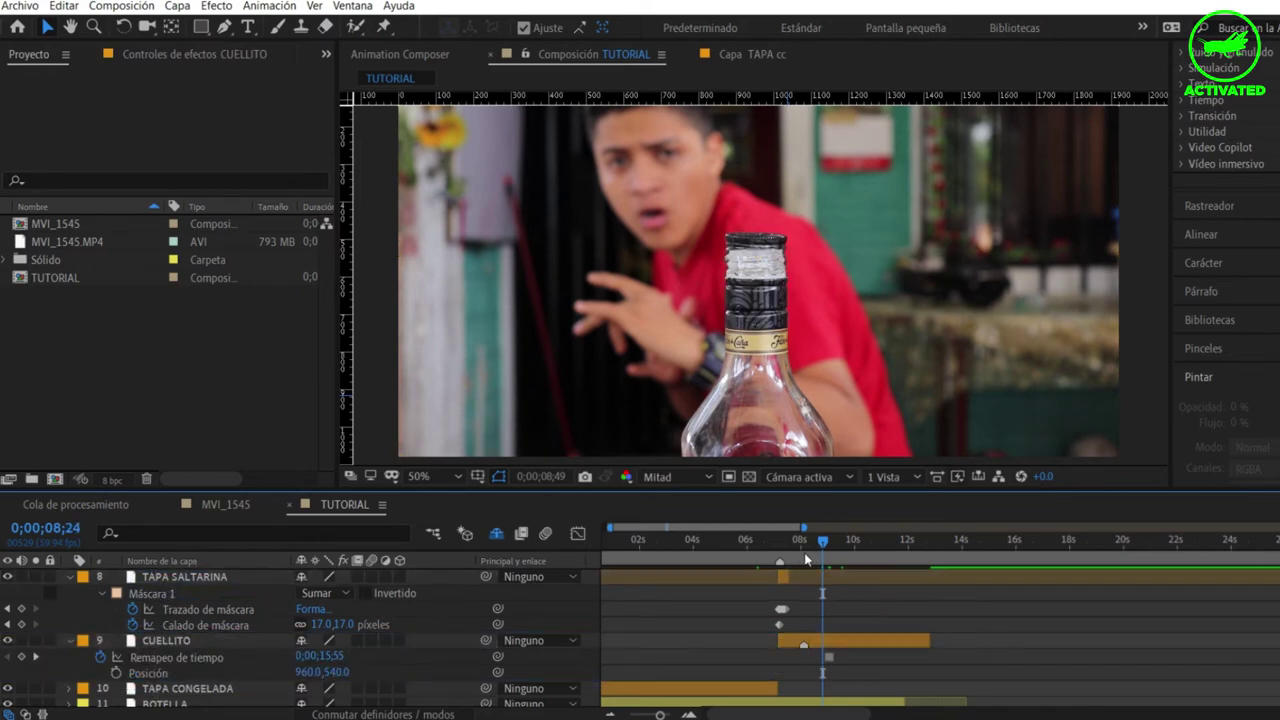
drag(820, 553, 784, 553)
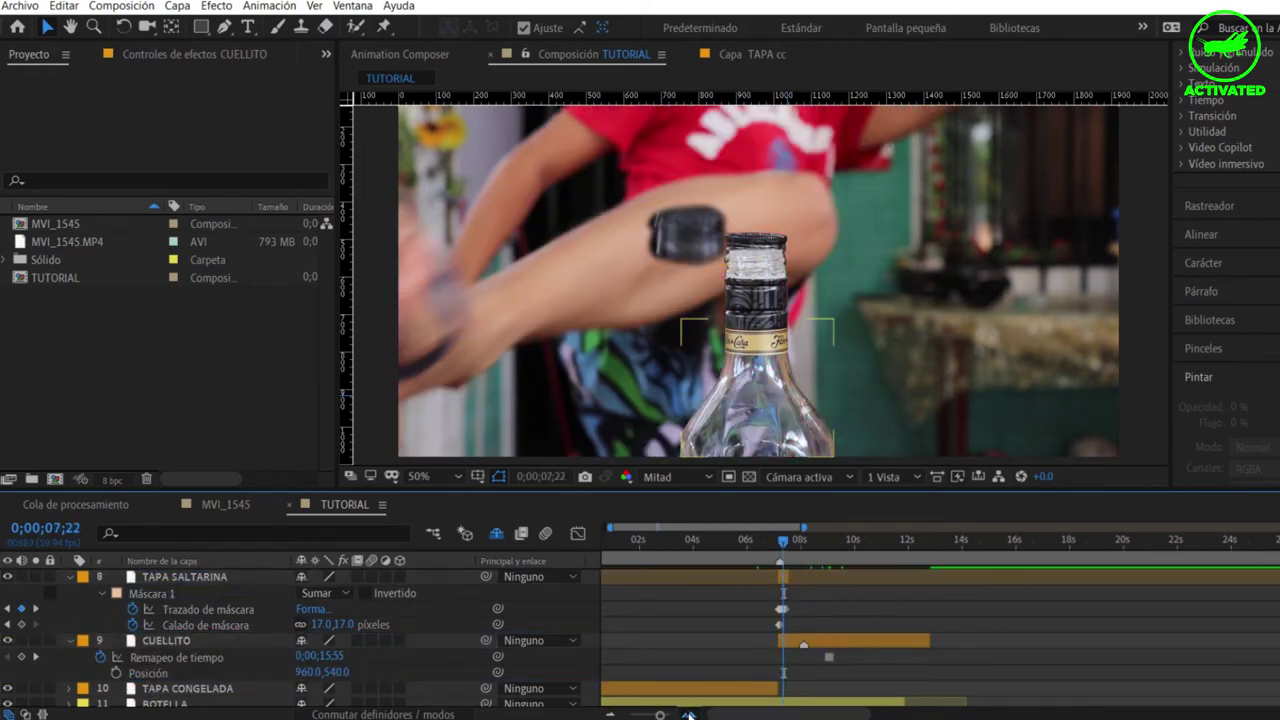
click(690, 714)
mouse_move(766, 546)
mouse_down()
mouse_move(742, 541)
mouse_move(779, 540)
mouse_up()
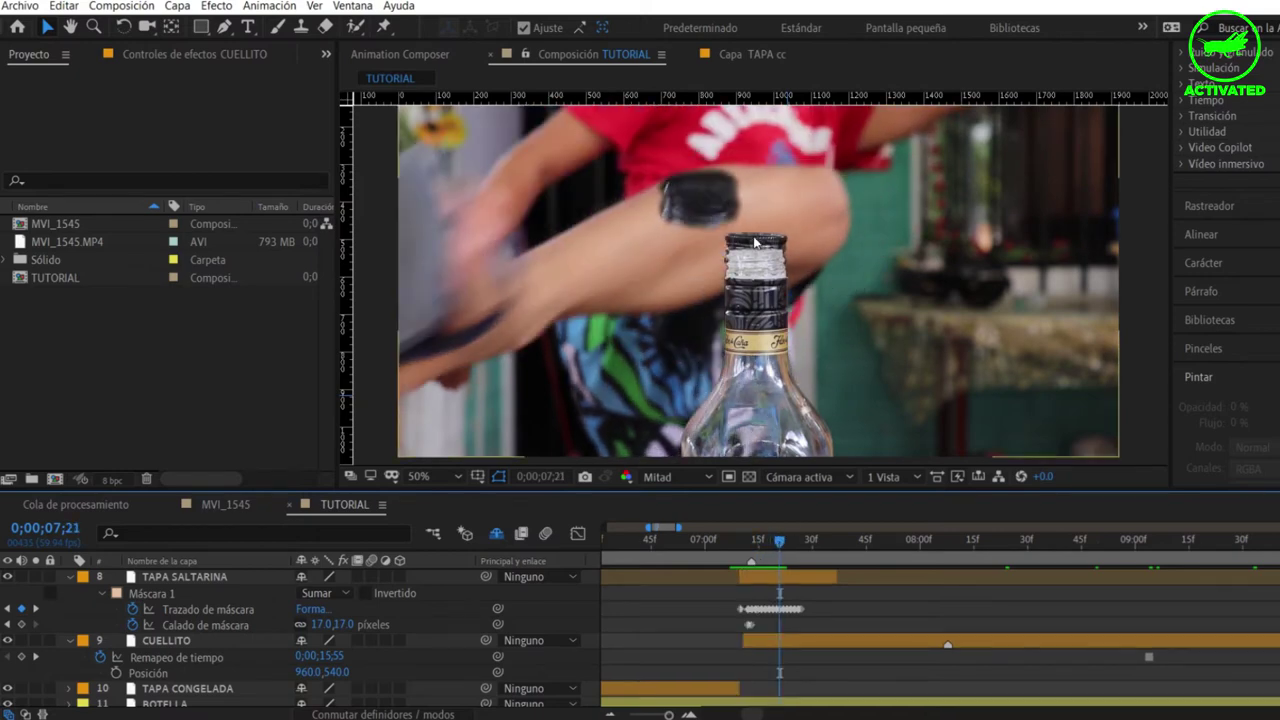
Select the PATADA VOLADORA XD footage layer
click(755, 242)
scroll(755, 268, up, 1)
scroll(750, 240, up, 1)
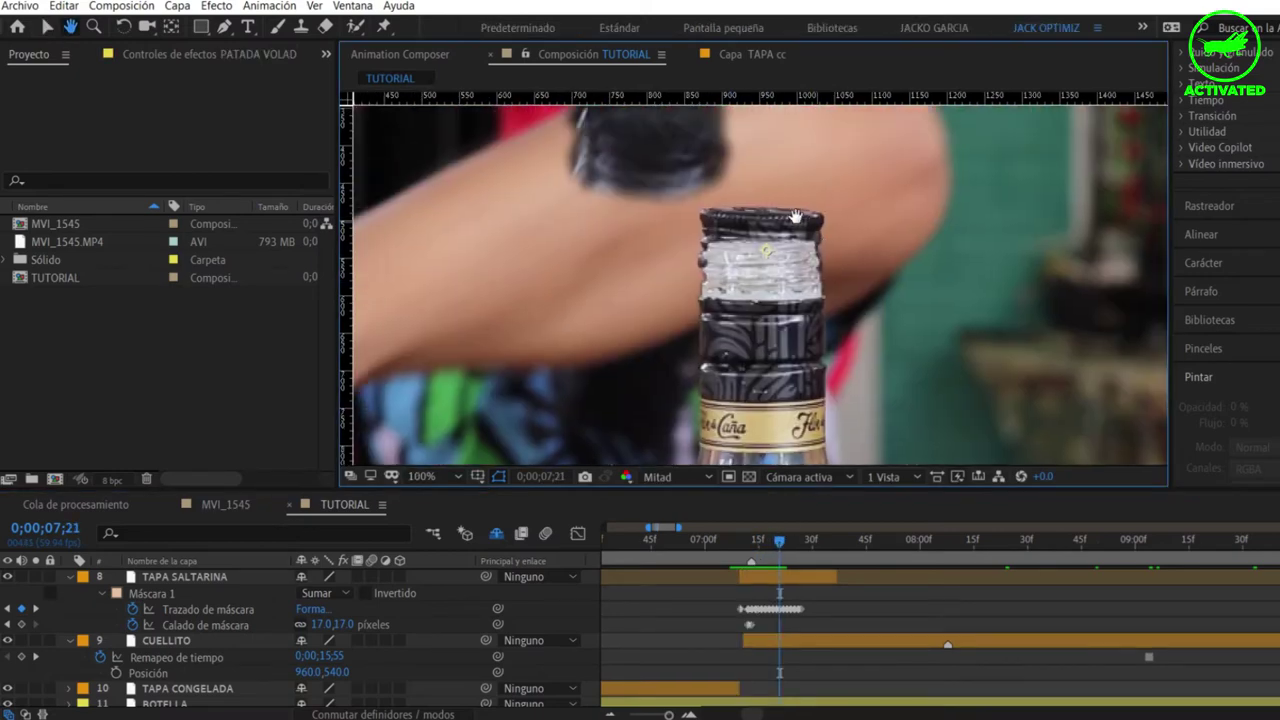
scroll(748, 235, down, 2)
scroll(748, 235, down, 2)
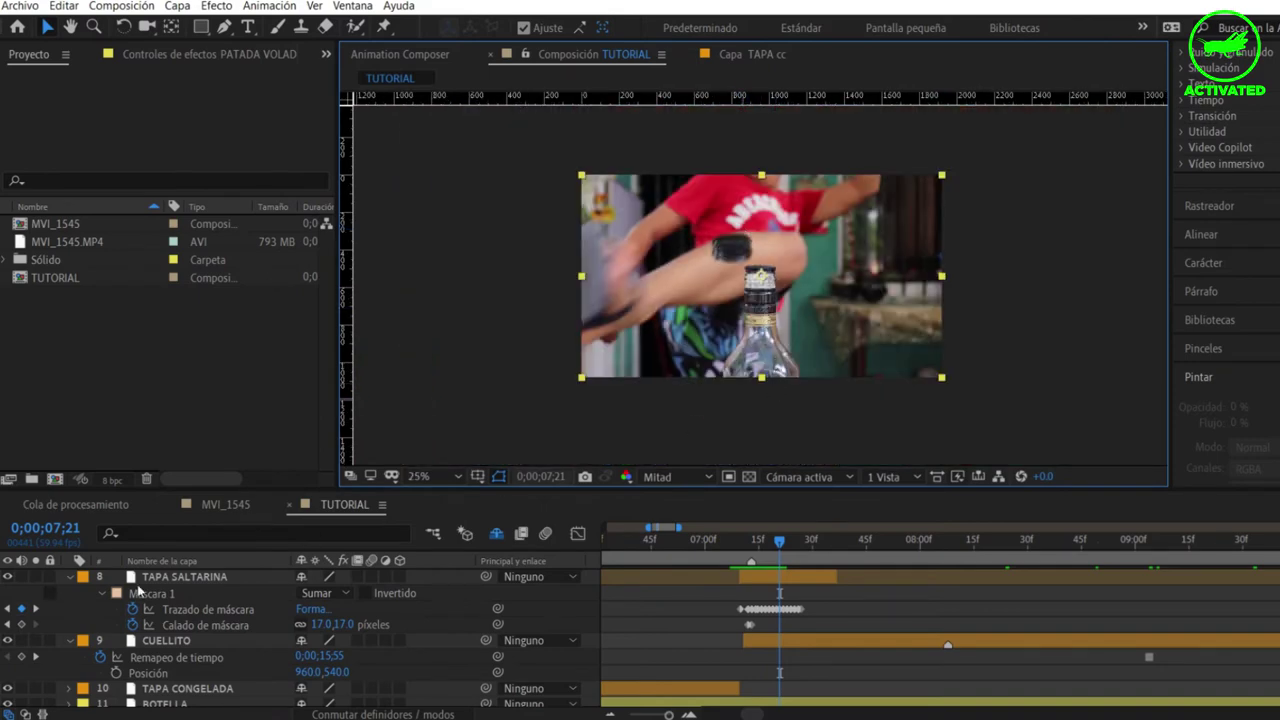
scroll(157, 650, down, 1)
Lock PATADA VOLADORA XD and collapse the TAPA SALTARINA and CUELLITO properties
click(50, 698)
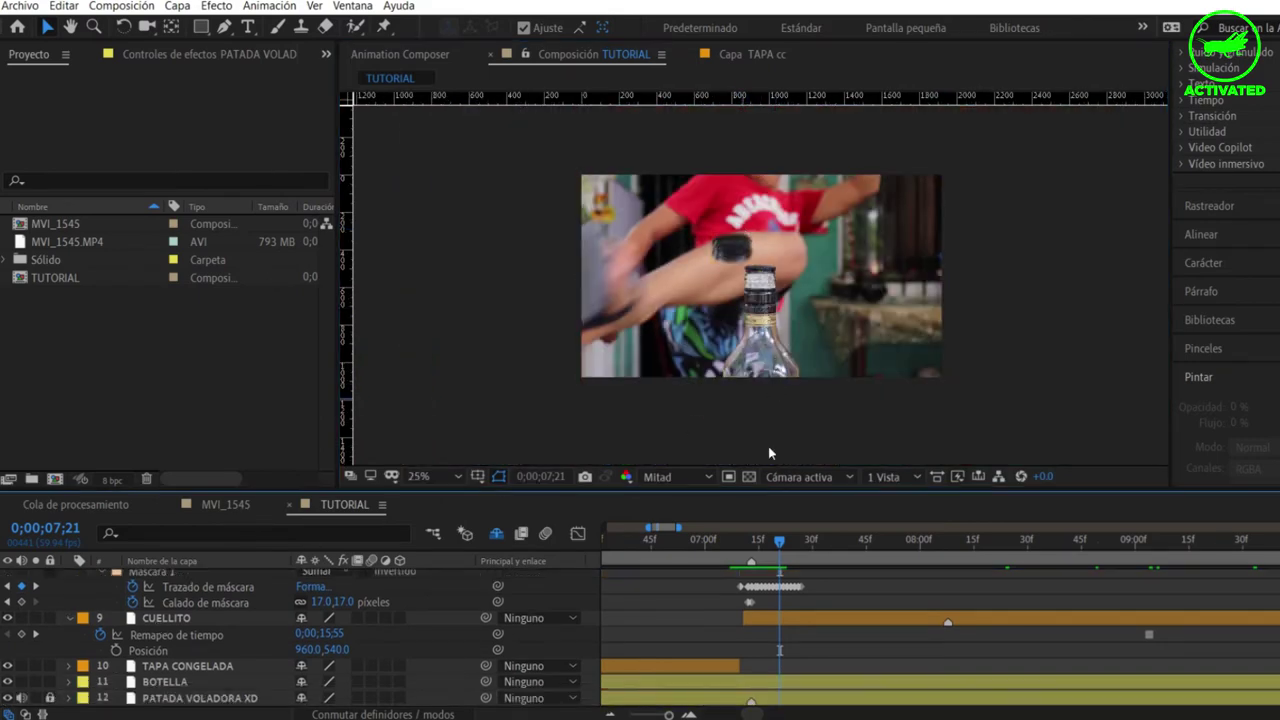
drag(882, 204, 660, 390)
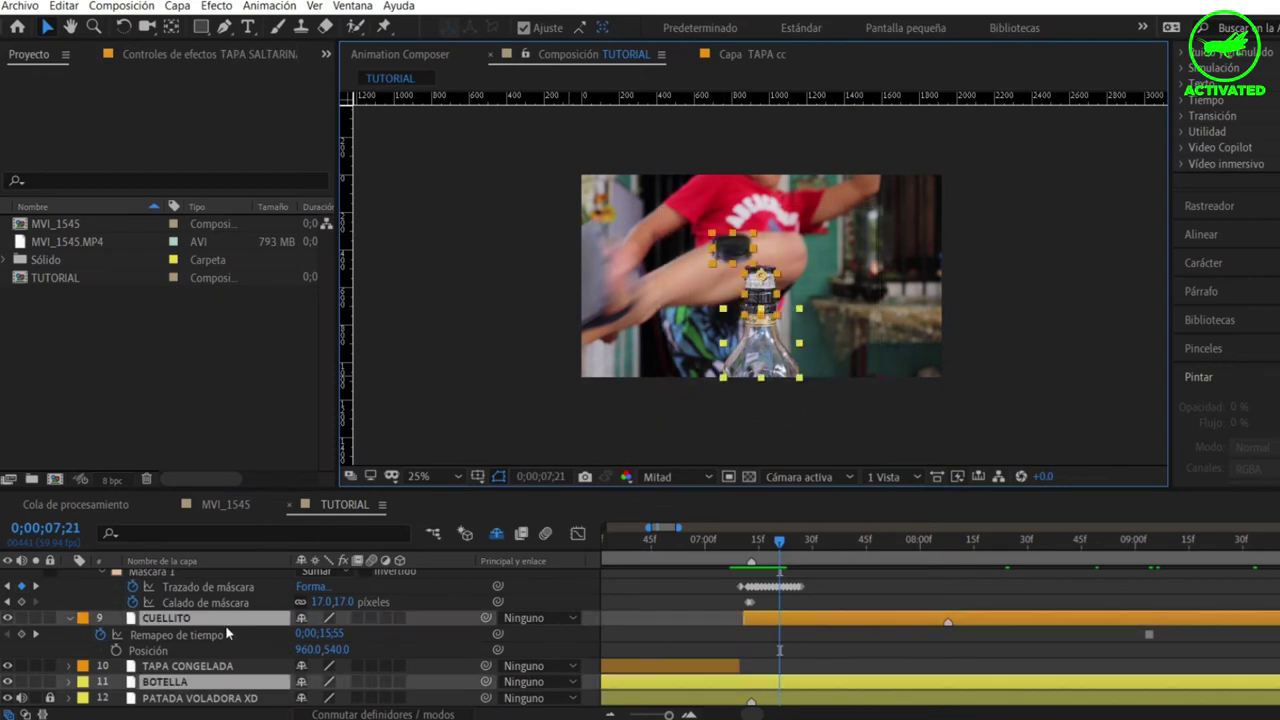
scroll(166, 626, up, 1)
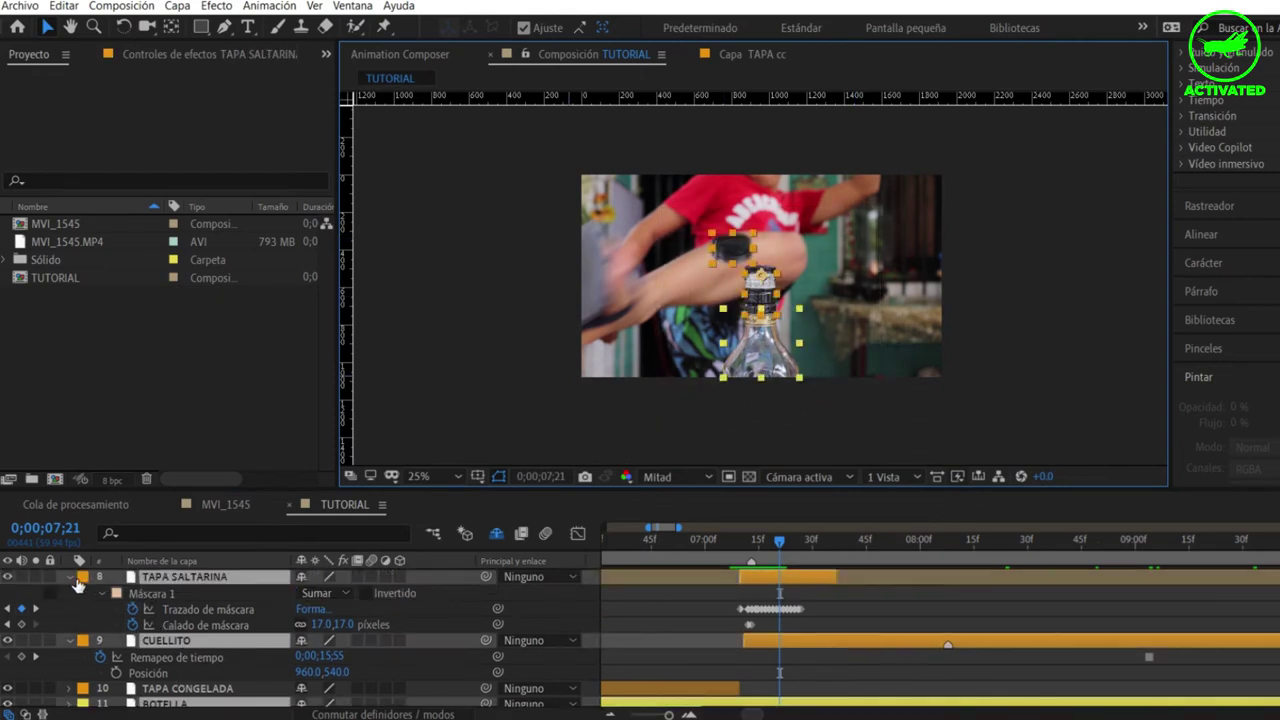
click(75, 588)
click(70, 579)
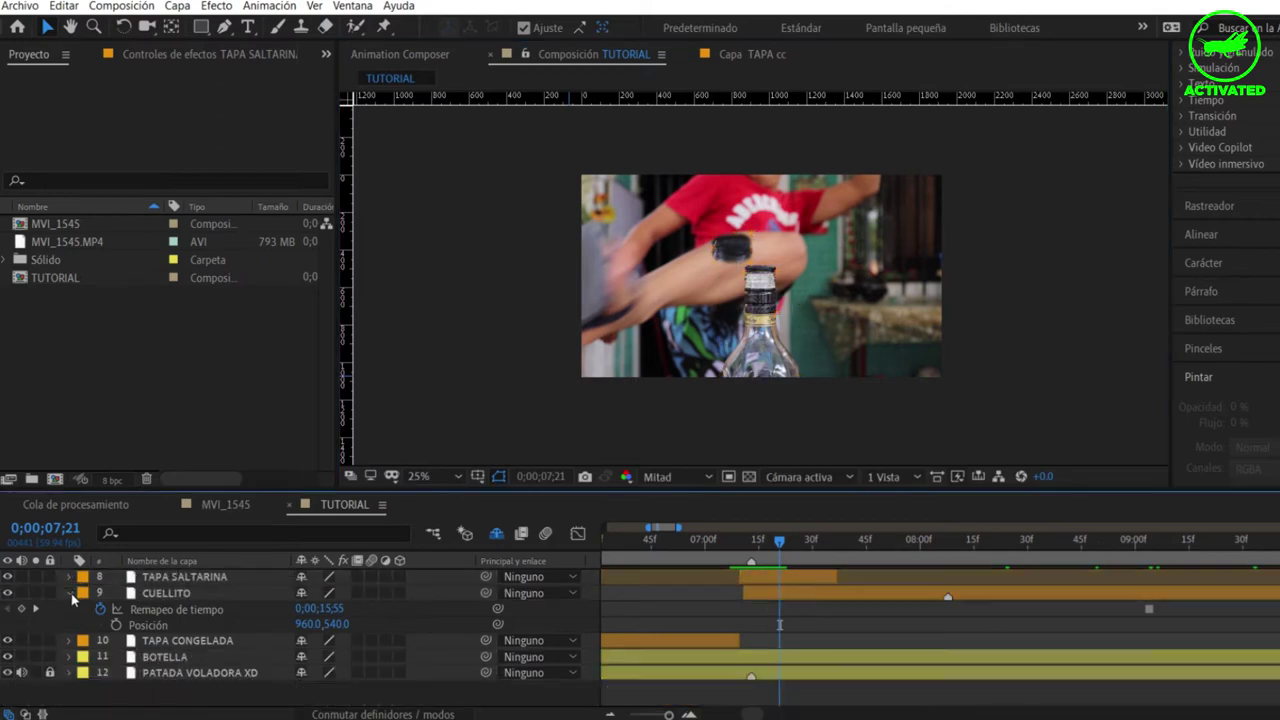
click(70, 594)
Scale TAPA SALTARINA, CUELLITO and BOTELLA to 90%, then undo back to 100%
drag(666, 218, 832, 423)
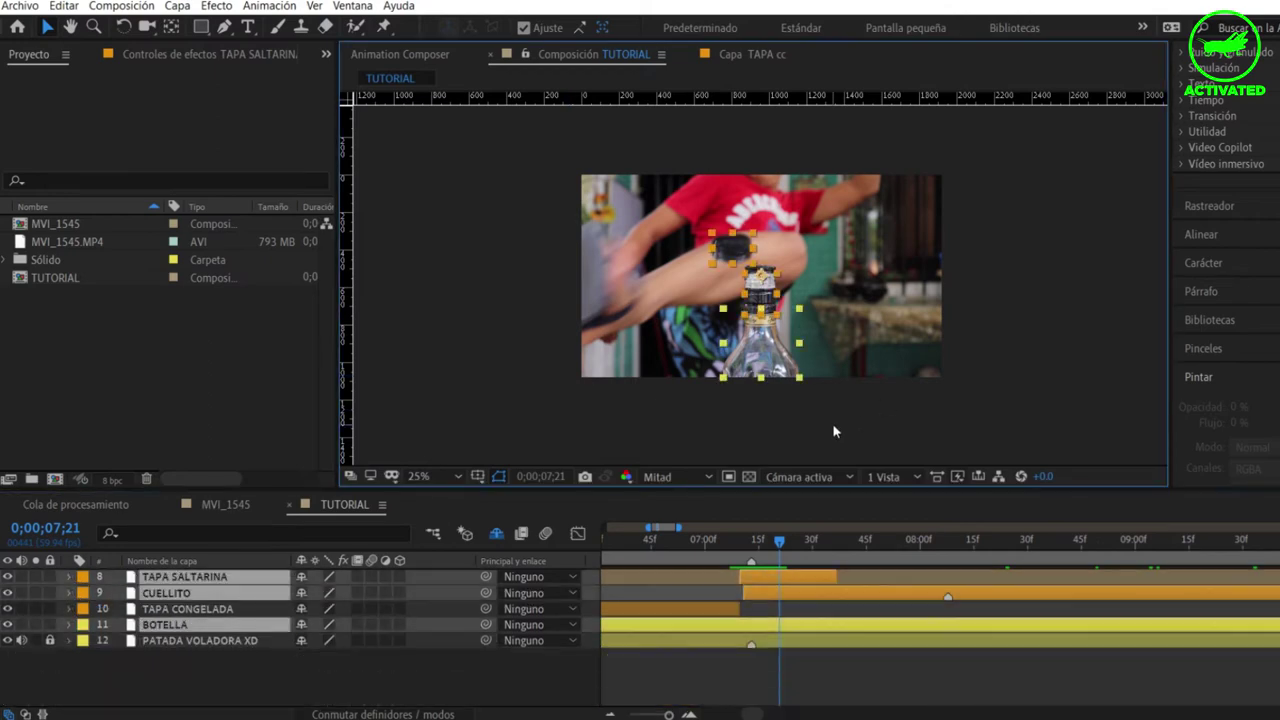
key(s)
mouse_move(325, 592)
mouse_down()
mouse_move(300, 592)
mouse_move(325, 593)
mouse_up()
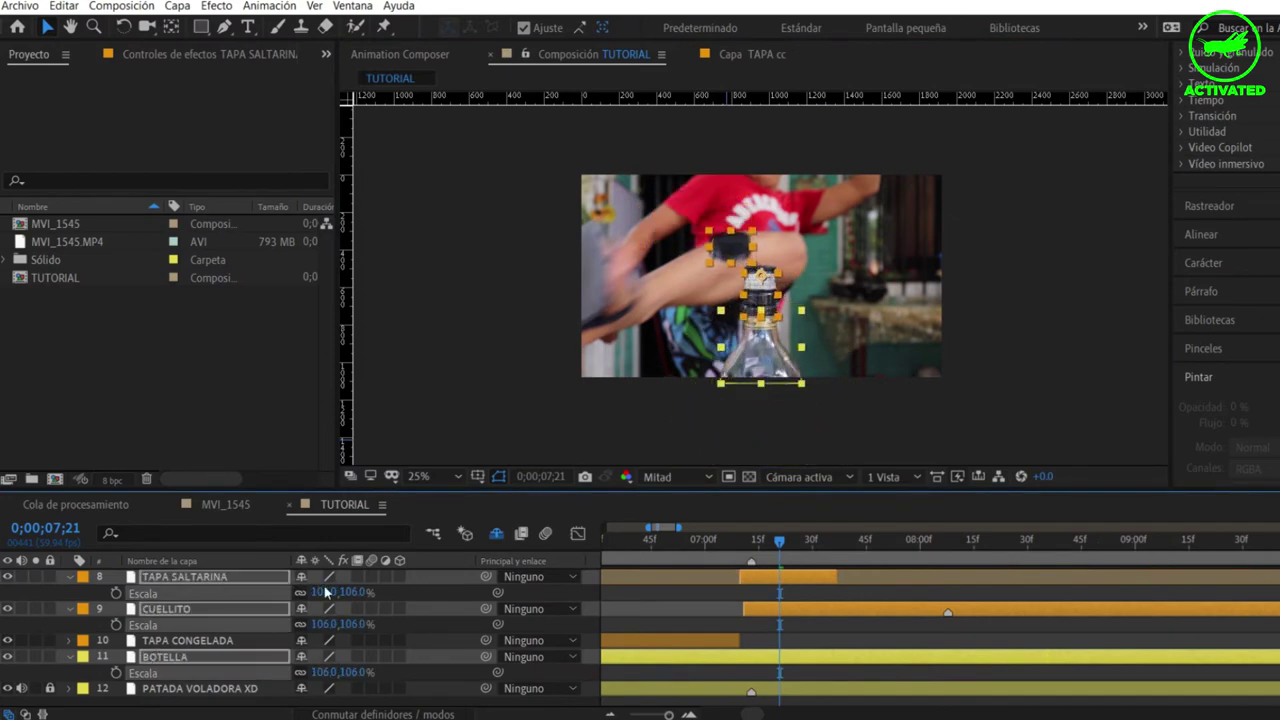
key(ctrl+z)
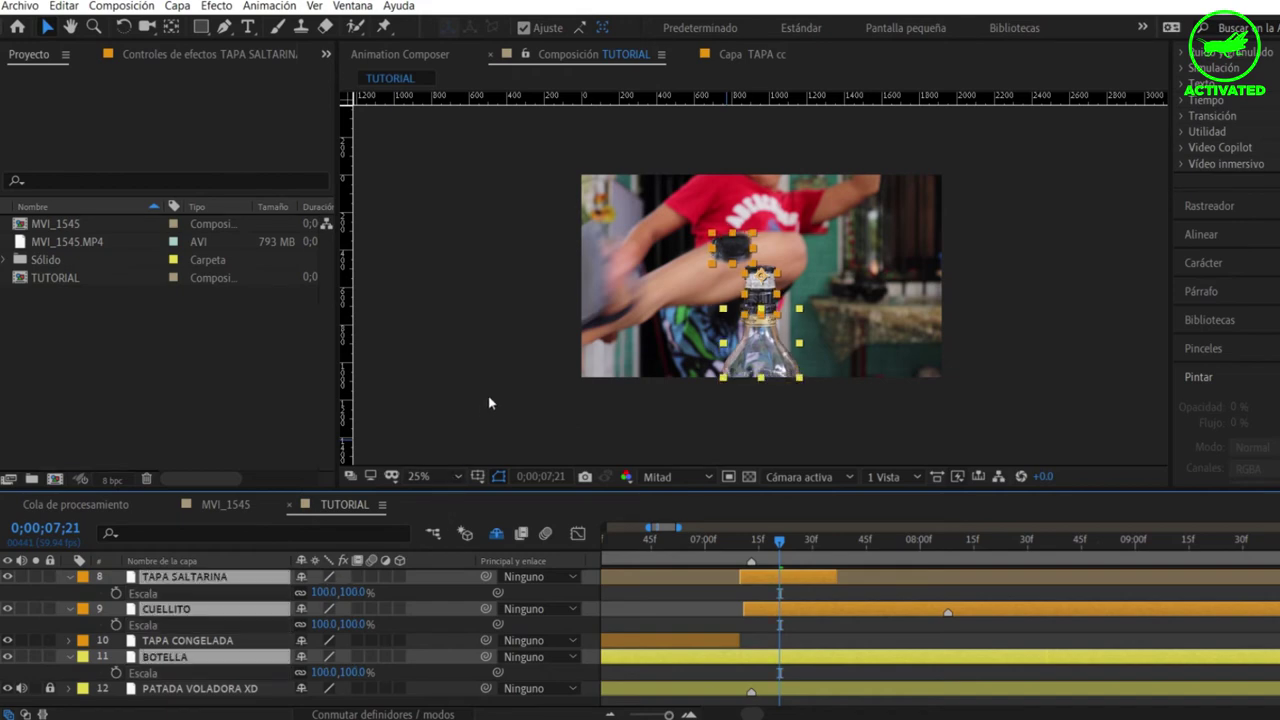
click(500, 302)
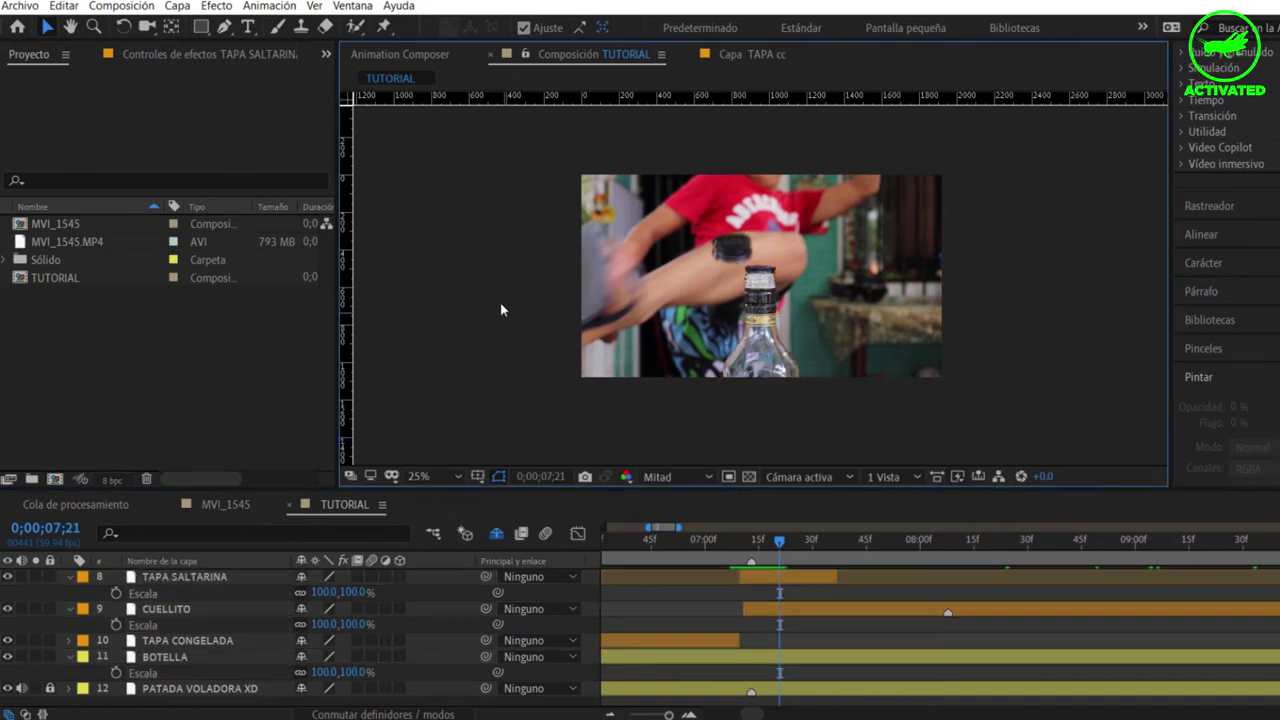
Add a null object, Nulo 2, to the TUTORIAL comp and show its Scale
right_click(442, 242)
mouse_move(486, 256)
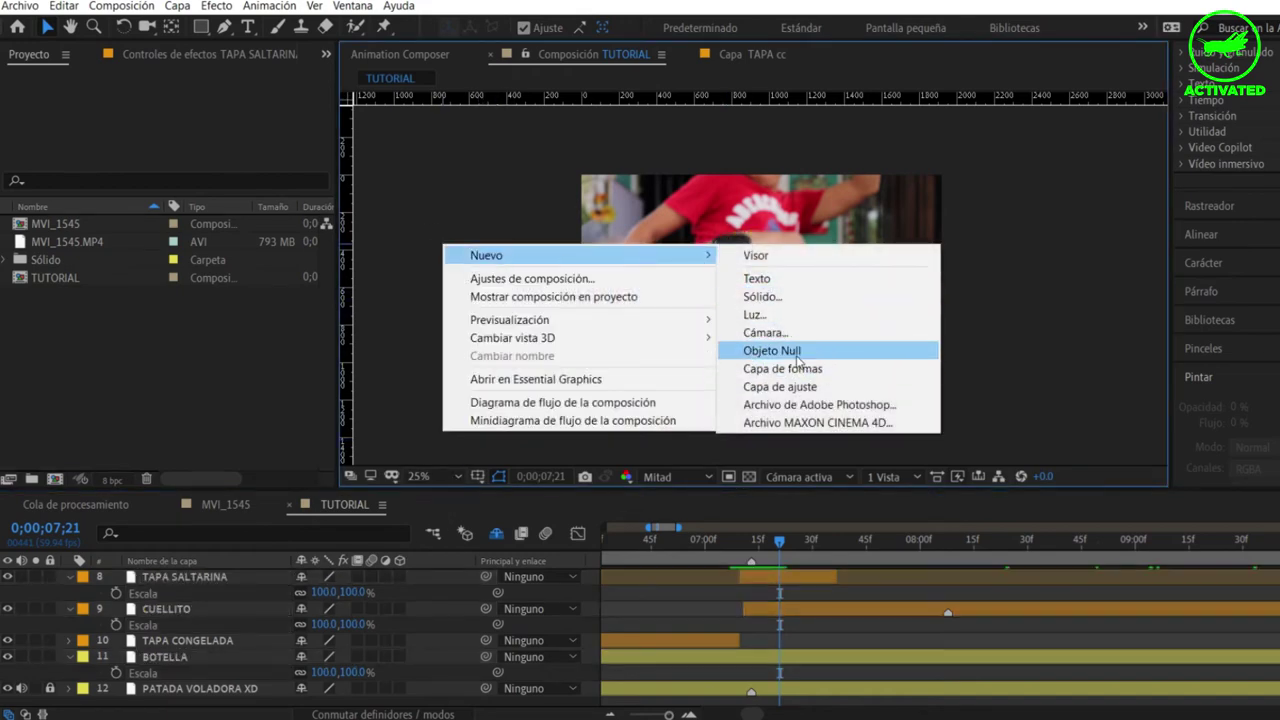
click(771, 350)
key(s)
Move the current time around 0;00;07;06 and frame 15, then select the CUELLITO layer
click(180, 584)
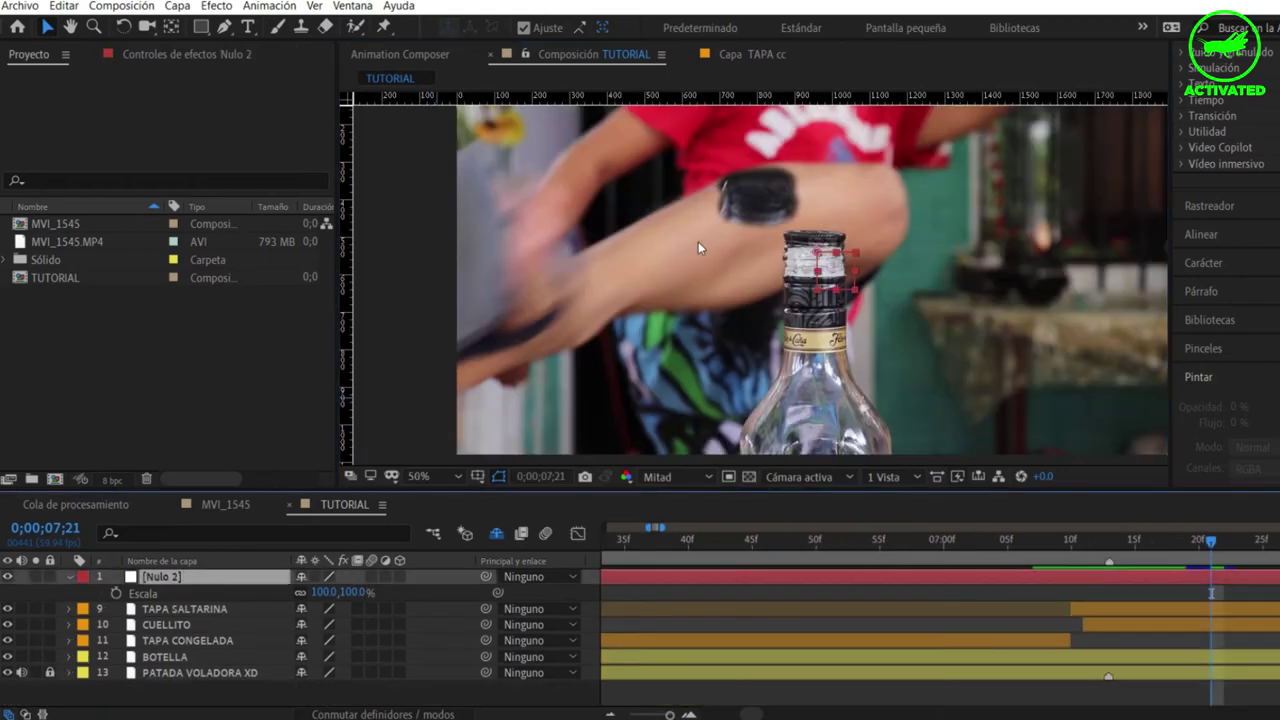
click(200, 654)
shift+click(170, 611)
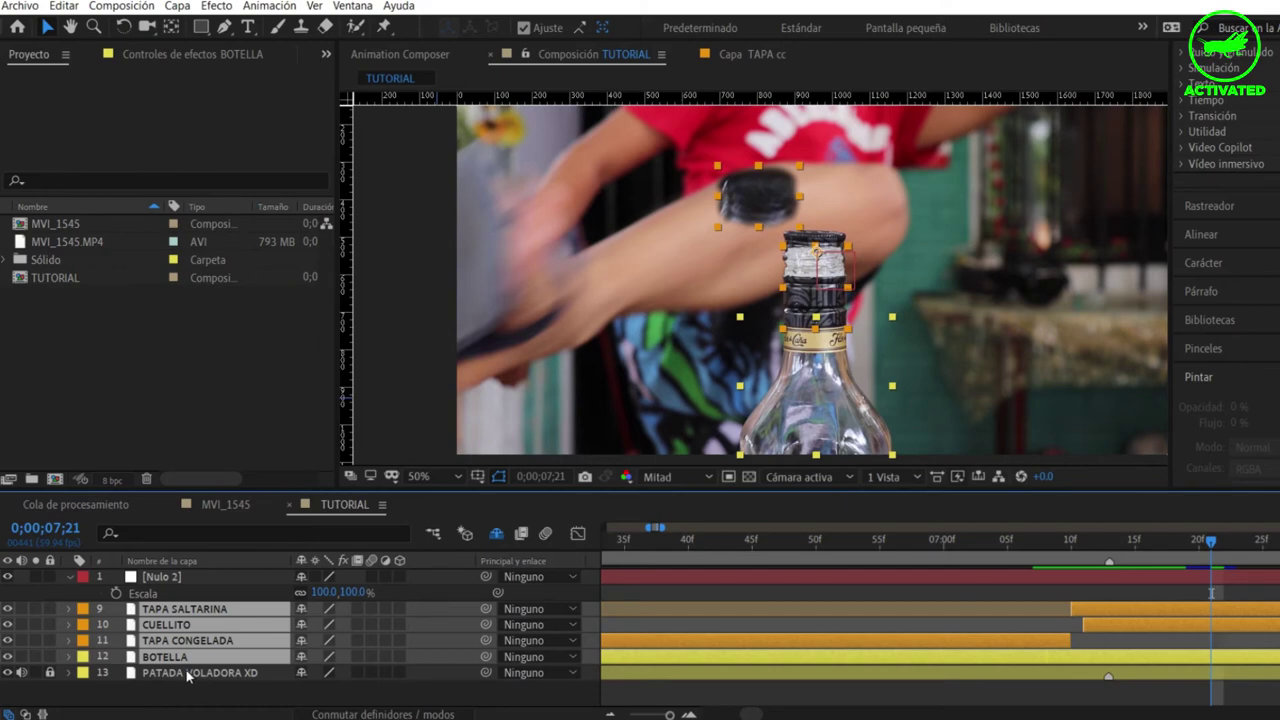
drag(1168, 548, 1019, 545)
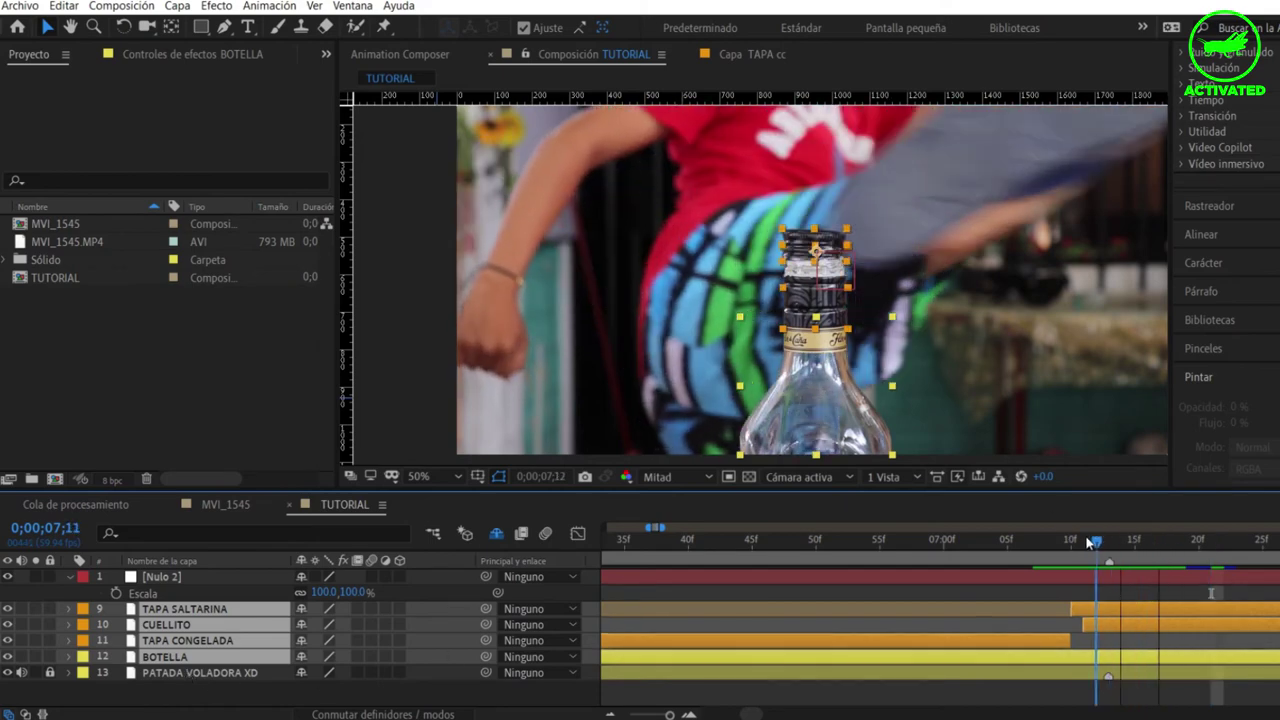
click(725, 327)
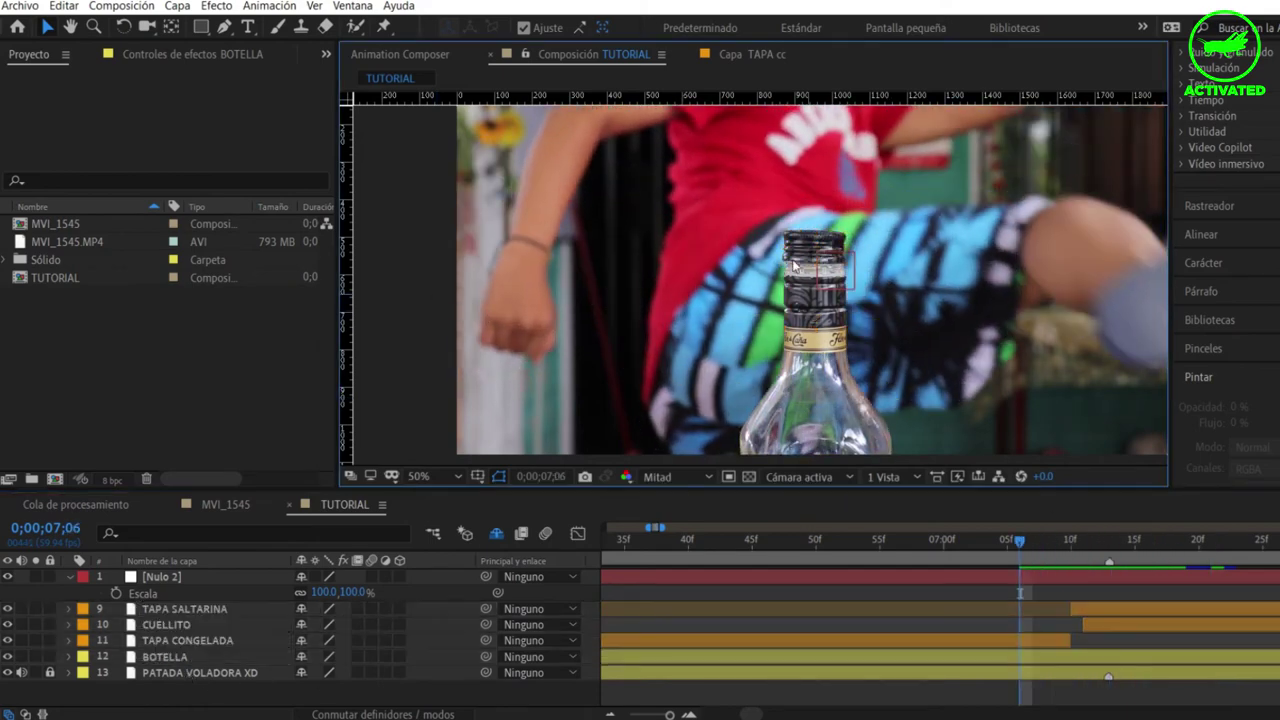
scroll(801, 294, up, 2)
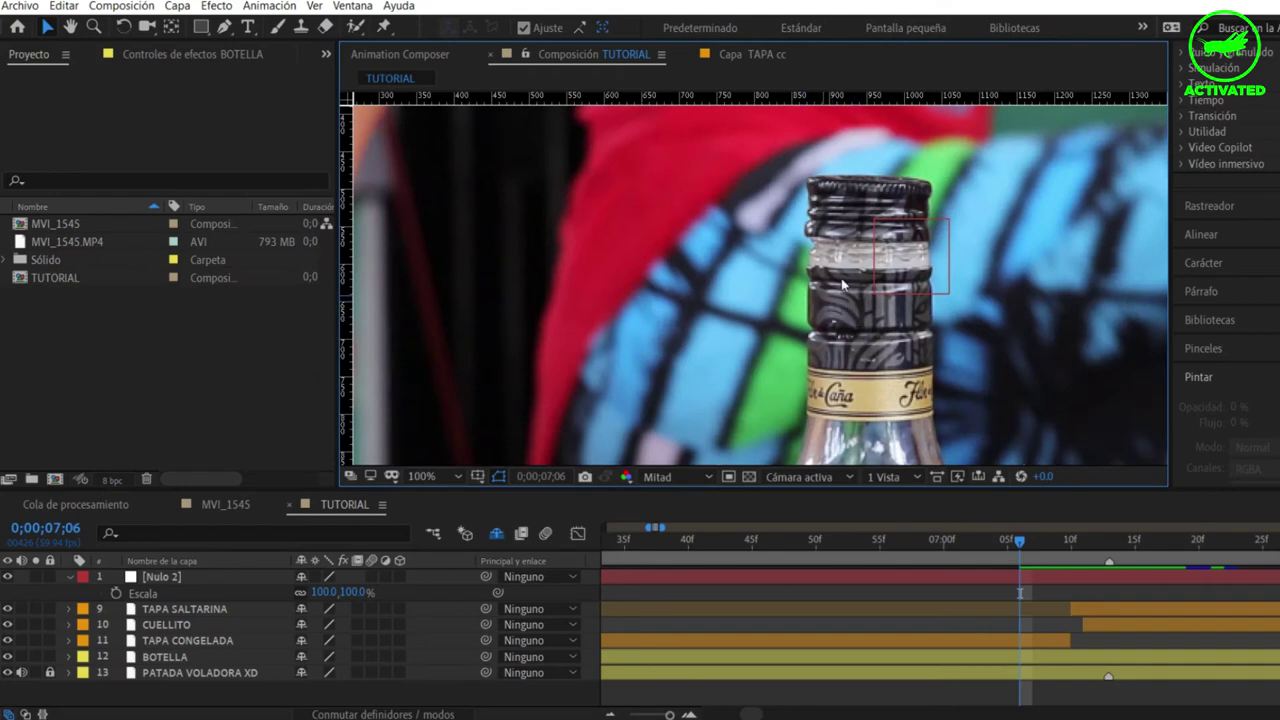
click(1037, 636)
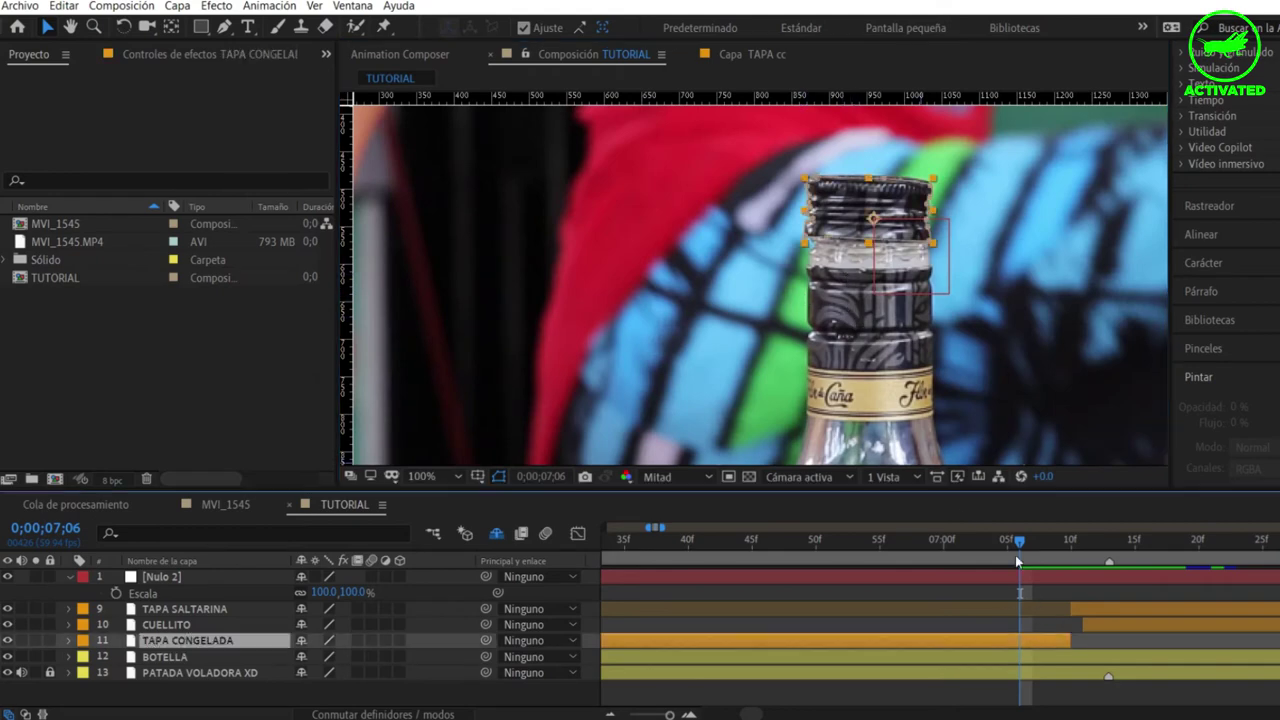
drag(1019, 543, 1147, 550)
click(1148, 626)
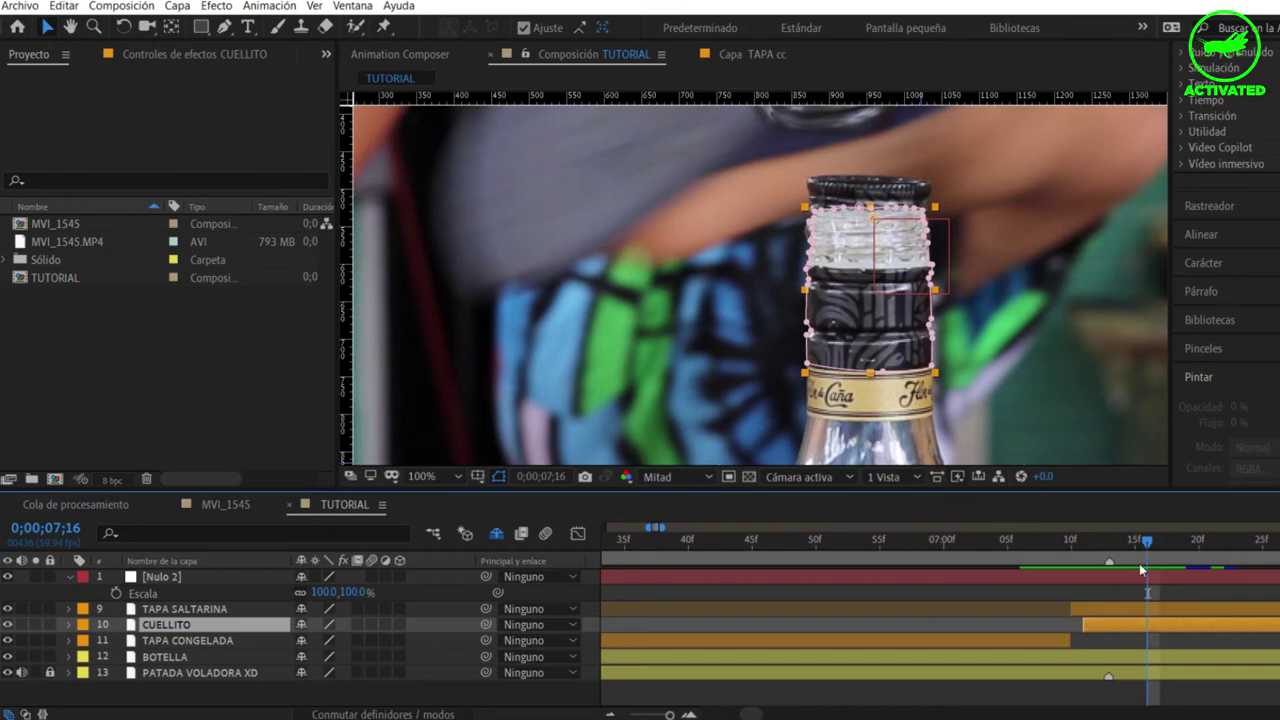
Duplicate CUELLITO and delete Remapeo de tiempo from the original layer
key(ctrl+d)
click(1132, 643)
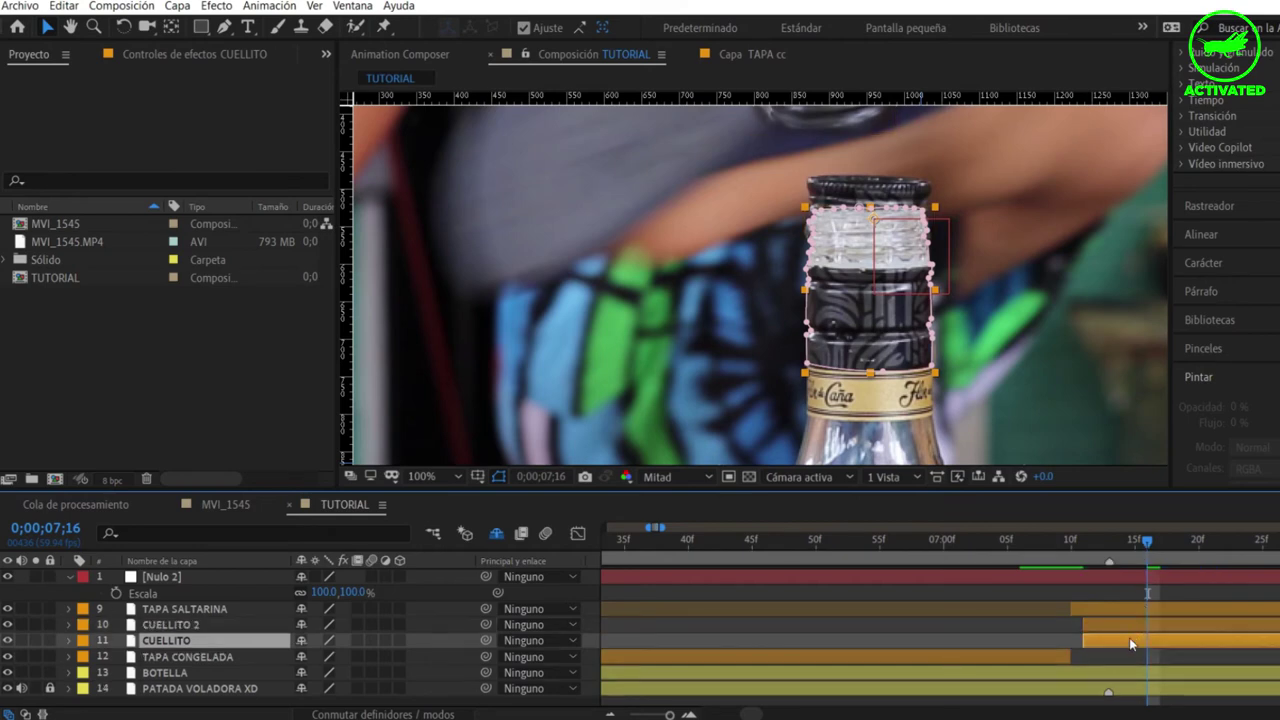
click(68, 641)
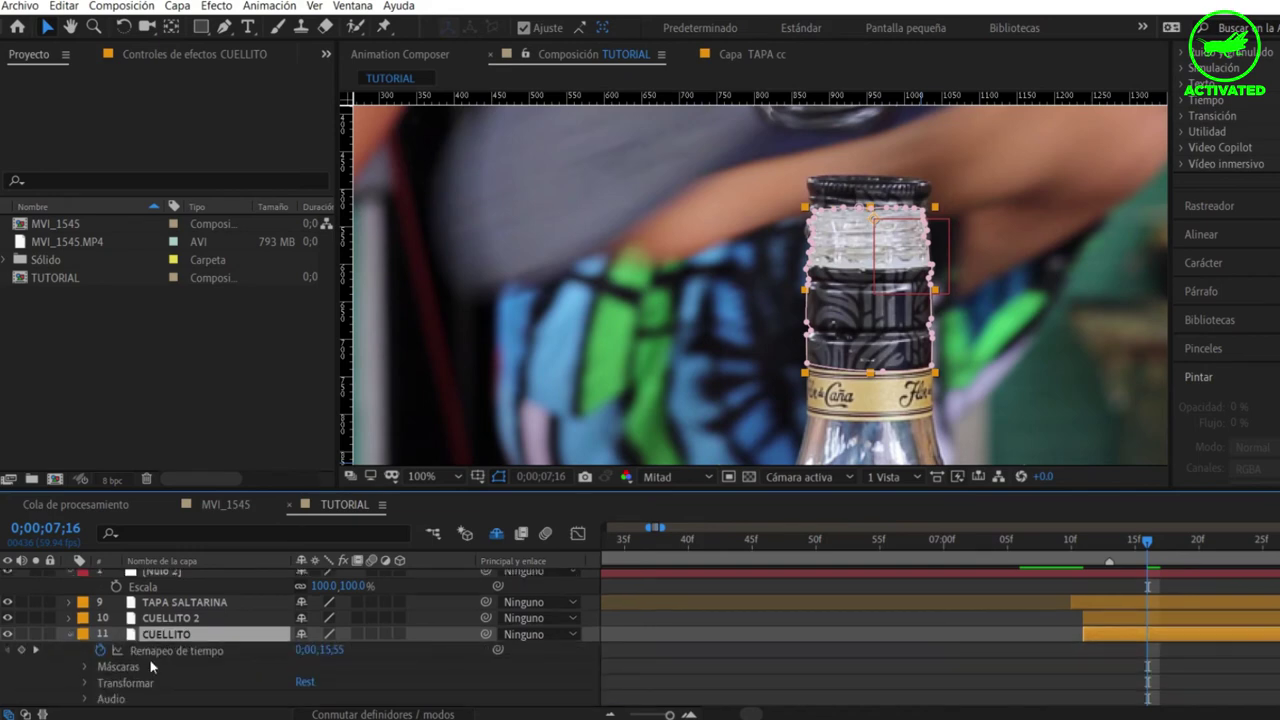
click(186, 655)
scroll(179, 657, down, 2)
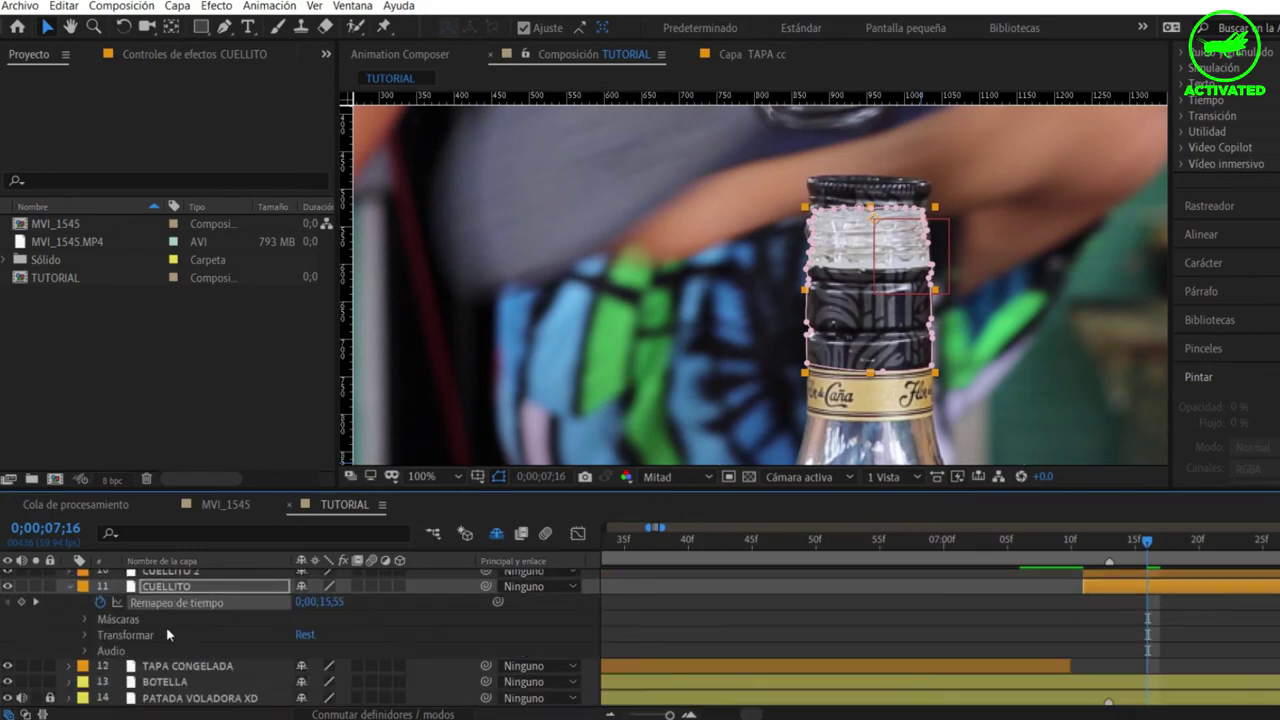
key(Delete)
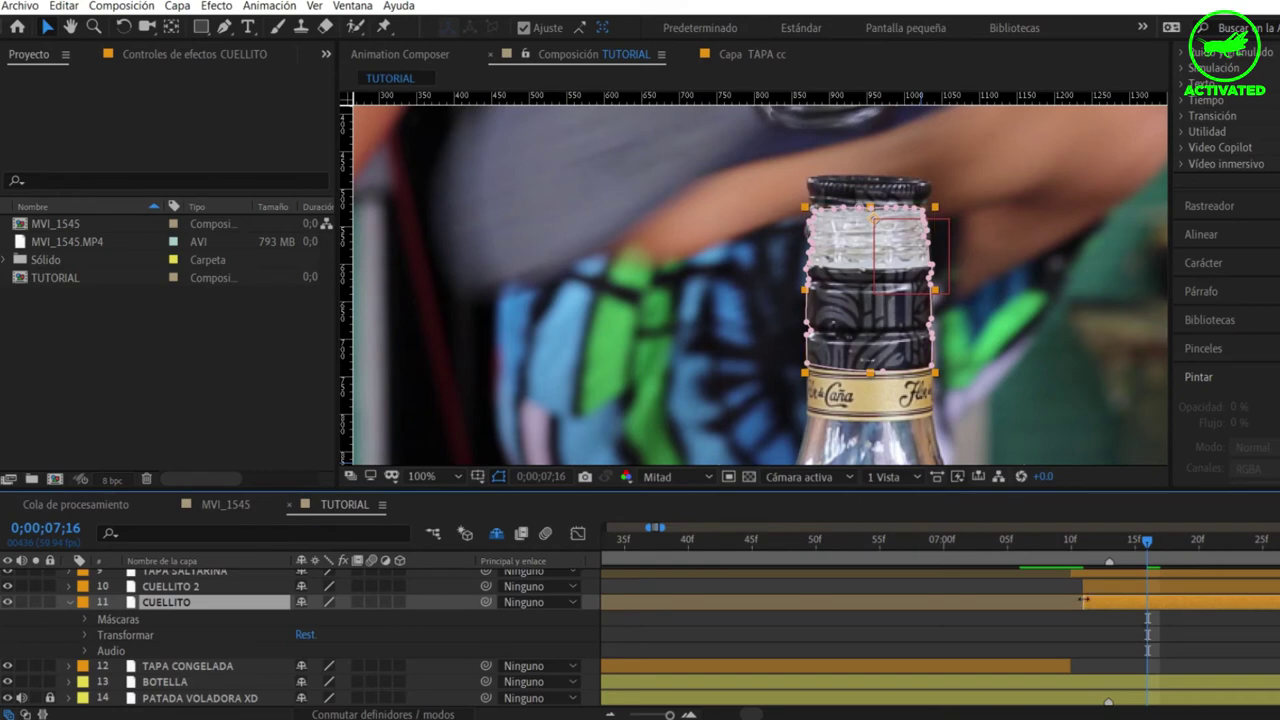
Split CUELLITO at 0;00;06;55, delete the tail, and trim its in-point to 06;54
drag(1083, 600, 686, 600)
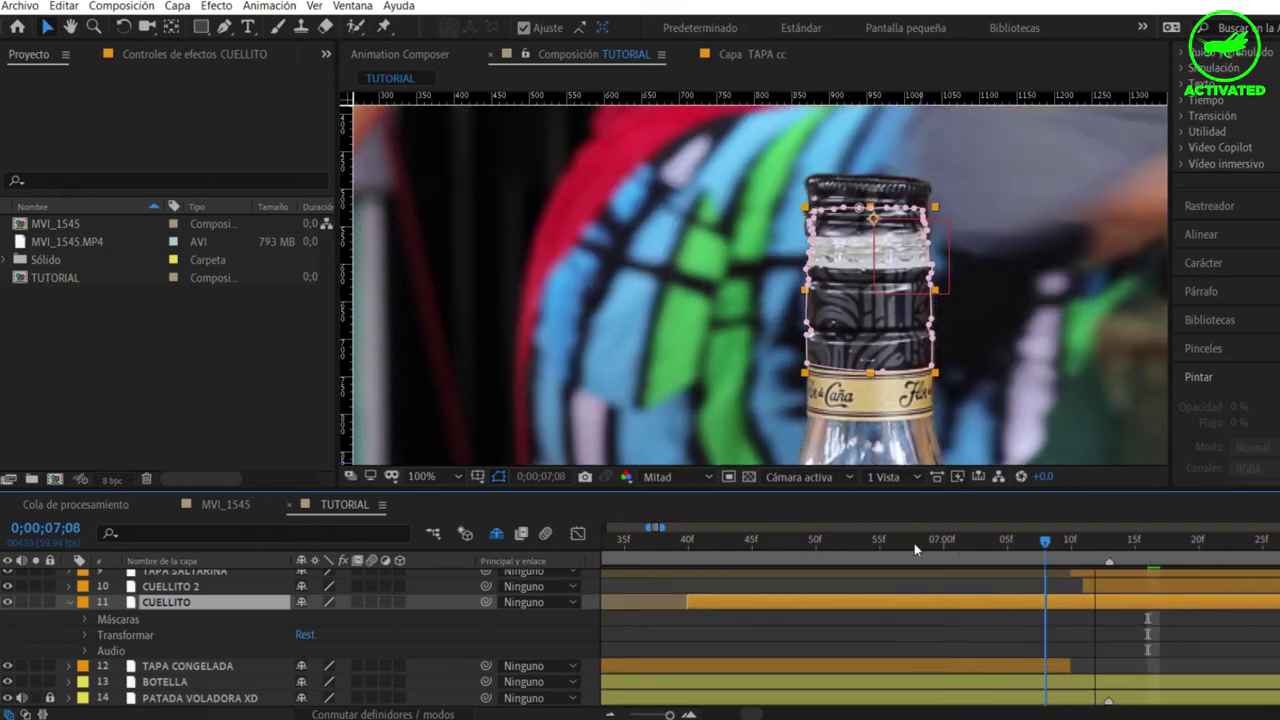
drag(914, 548, 869, 616)
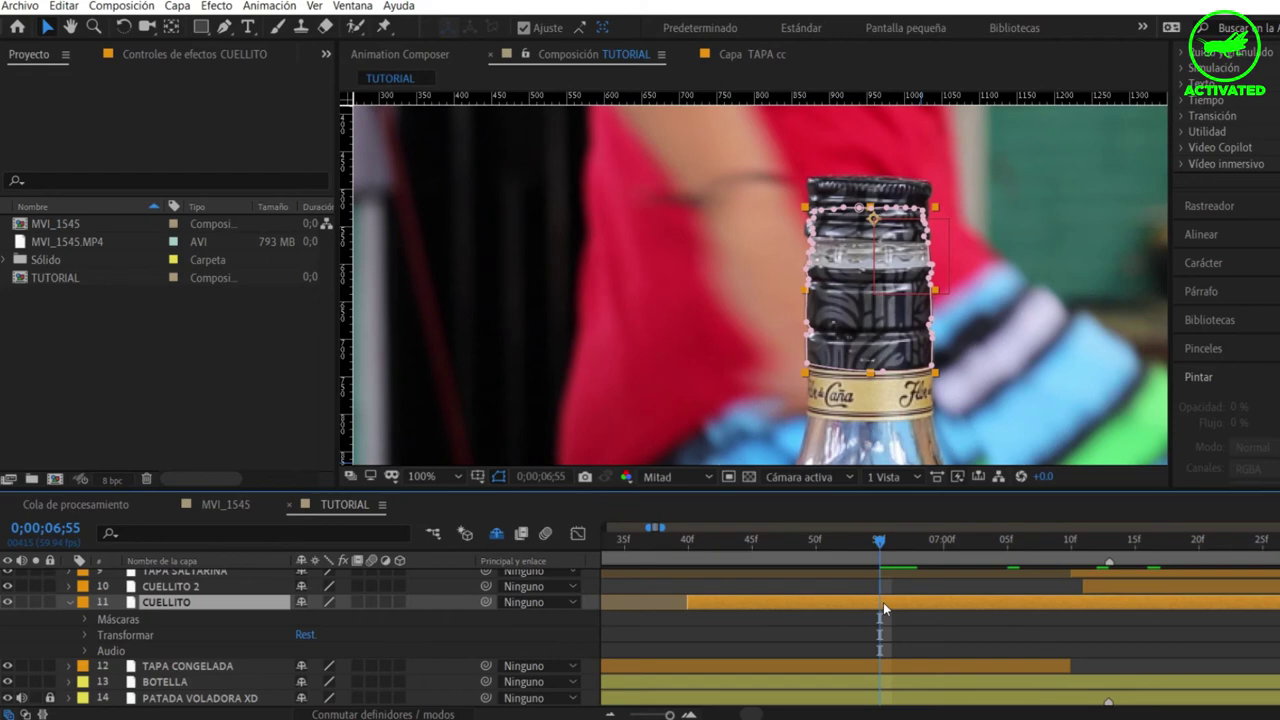
key(ctrl+shift+d)
key(Delete)
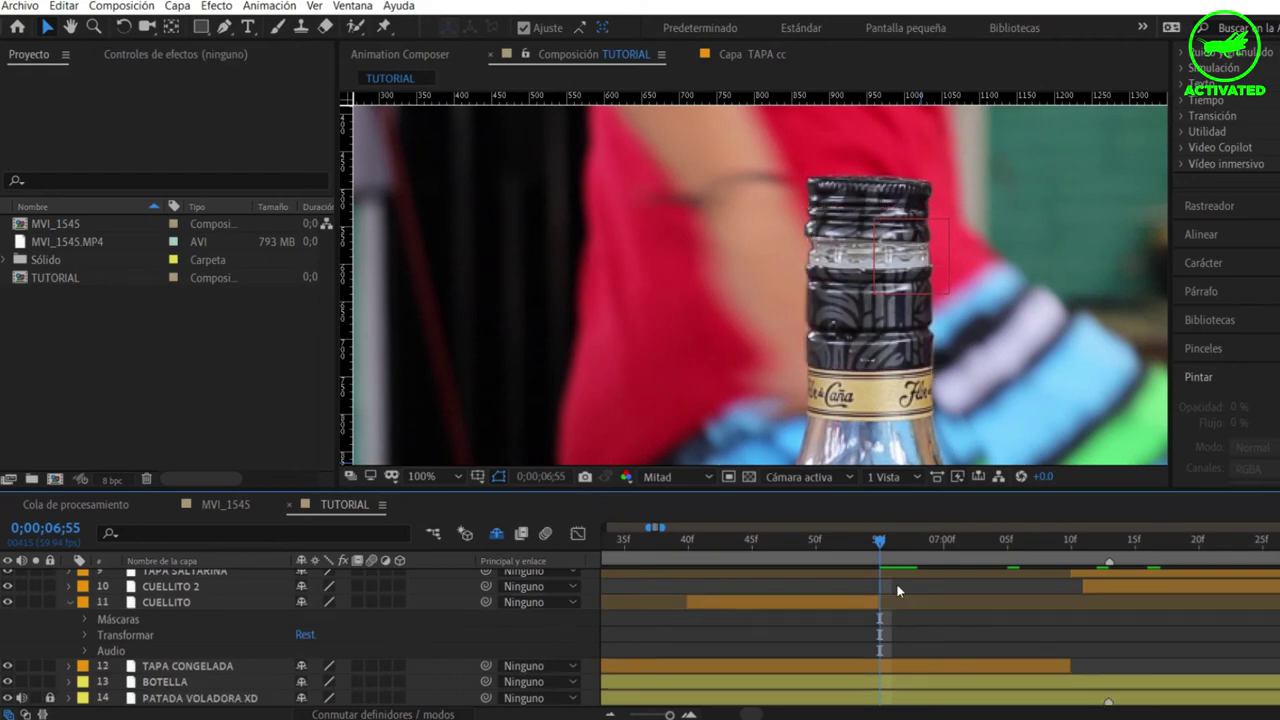
drag(878, 541, 866, 541)
click(868, 600)
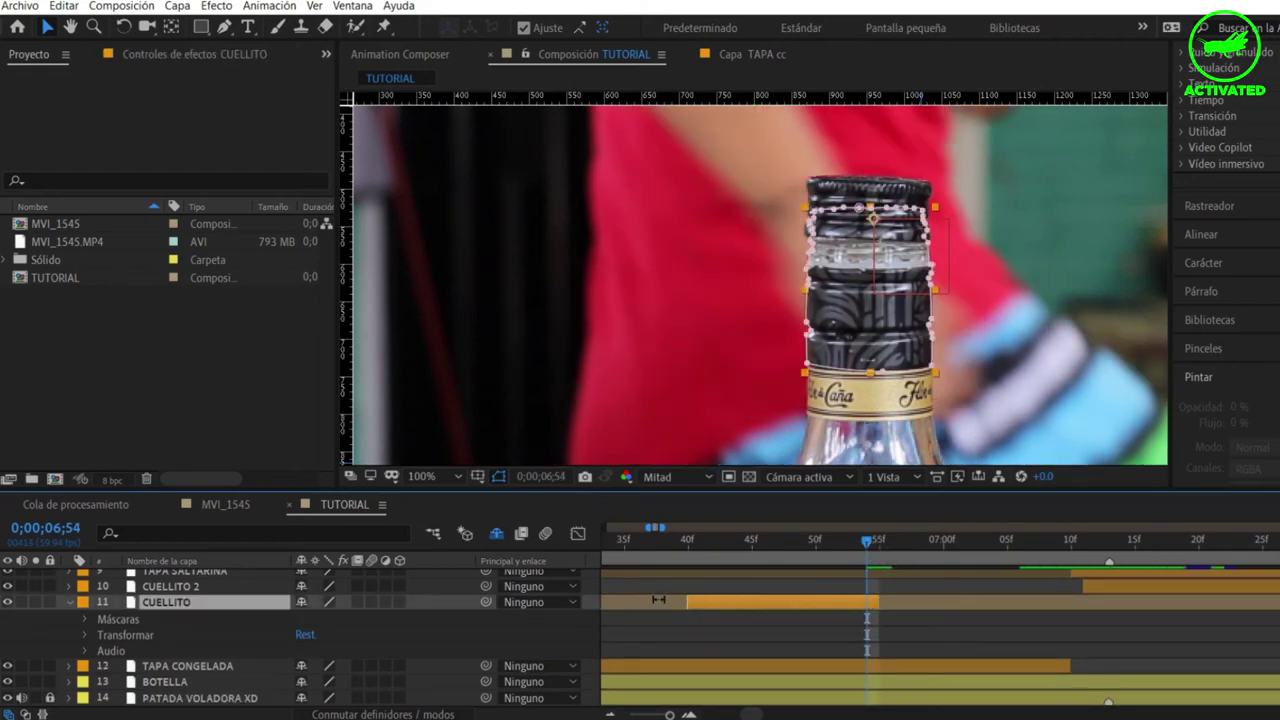
drag(687, 604, 854, 606)
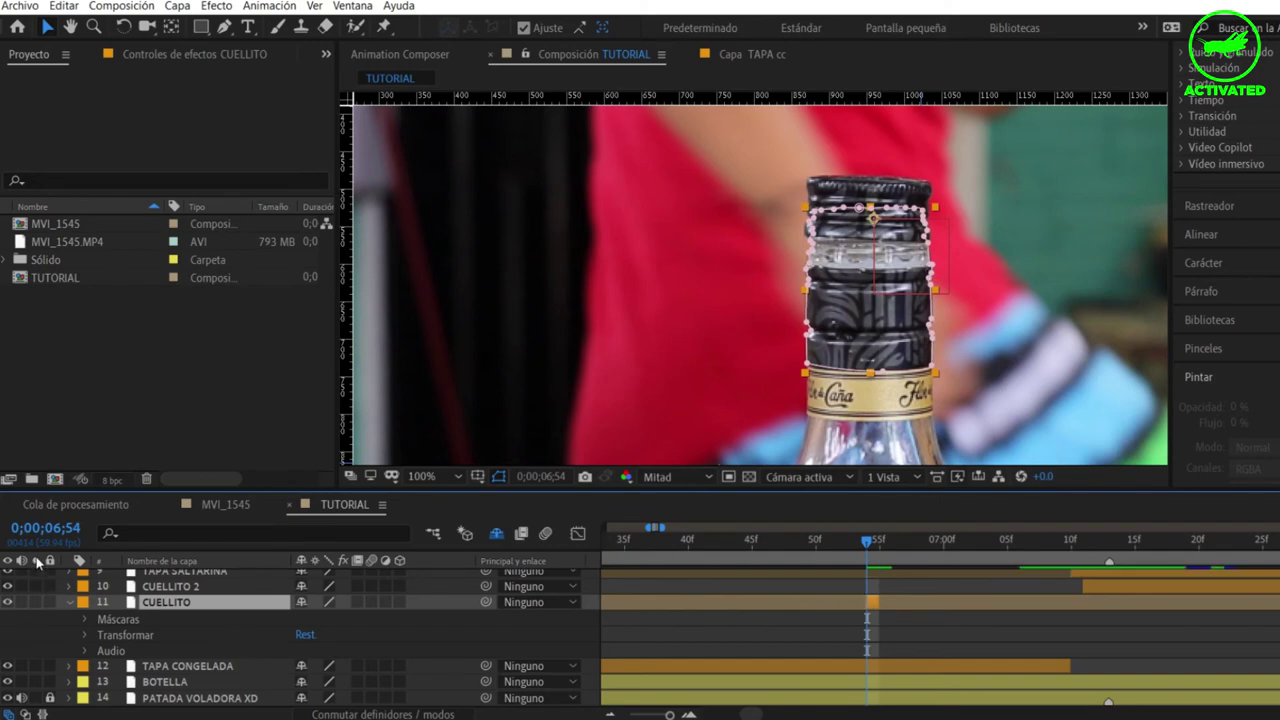
click(36, 602)
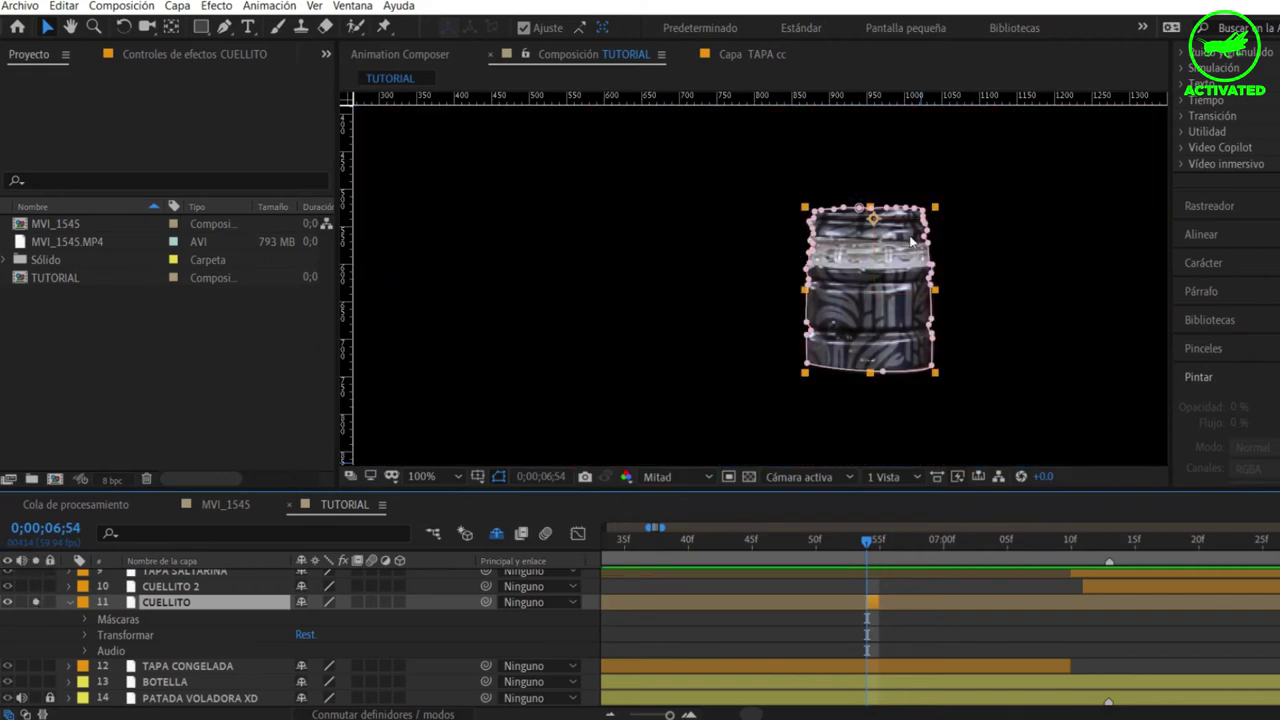
click(36, 602)
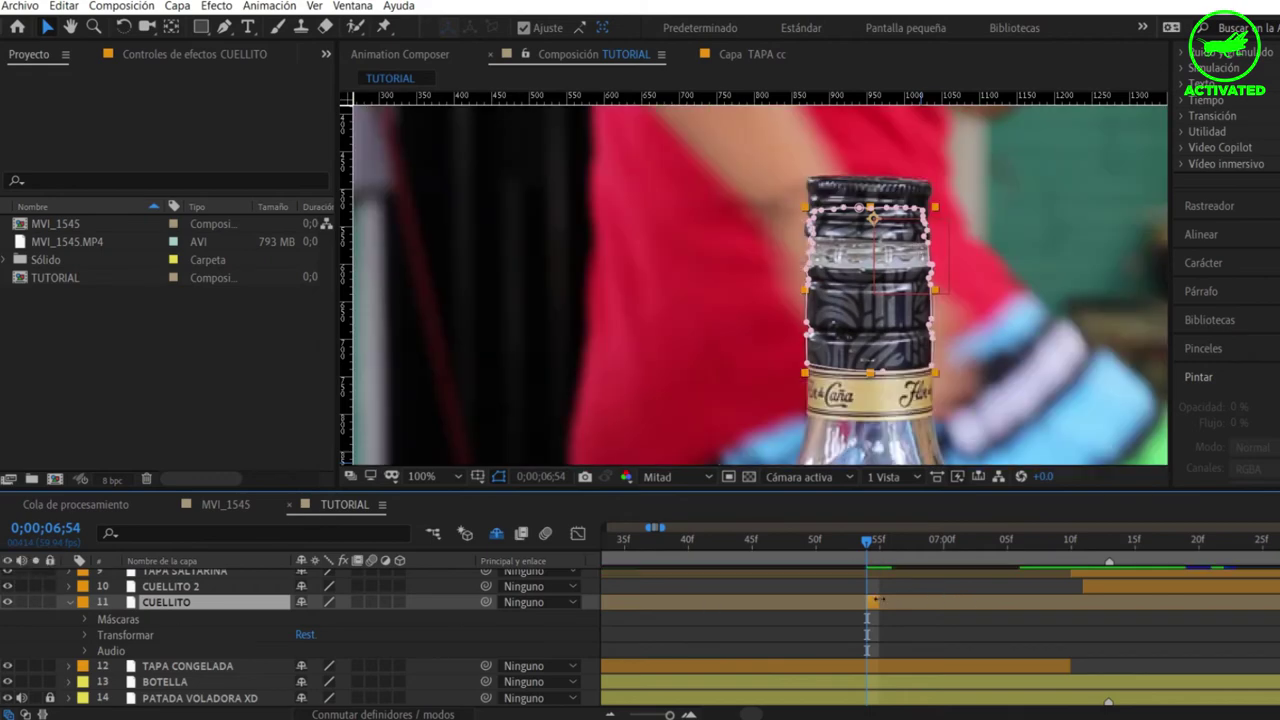
Apply Tiempo > Congelar fotograma to CUELLITO at its current frame
right_click(873, 603)
mouse_move(950, 246)
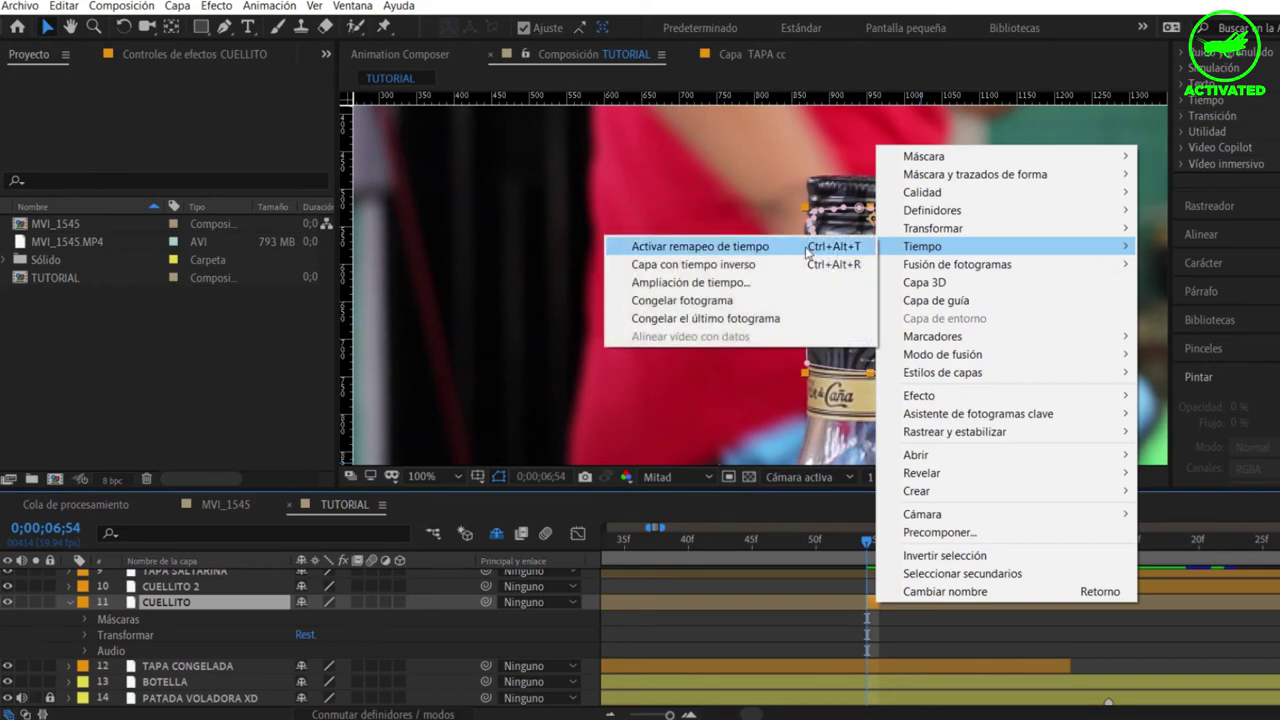
click(726, 302)
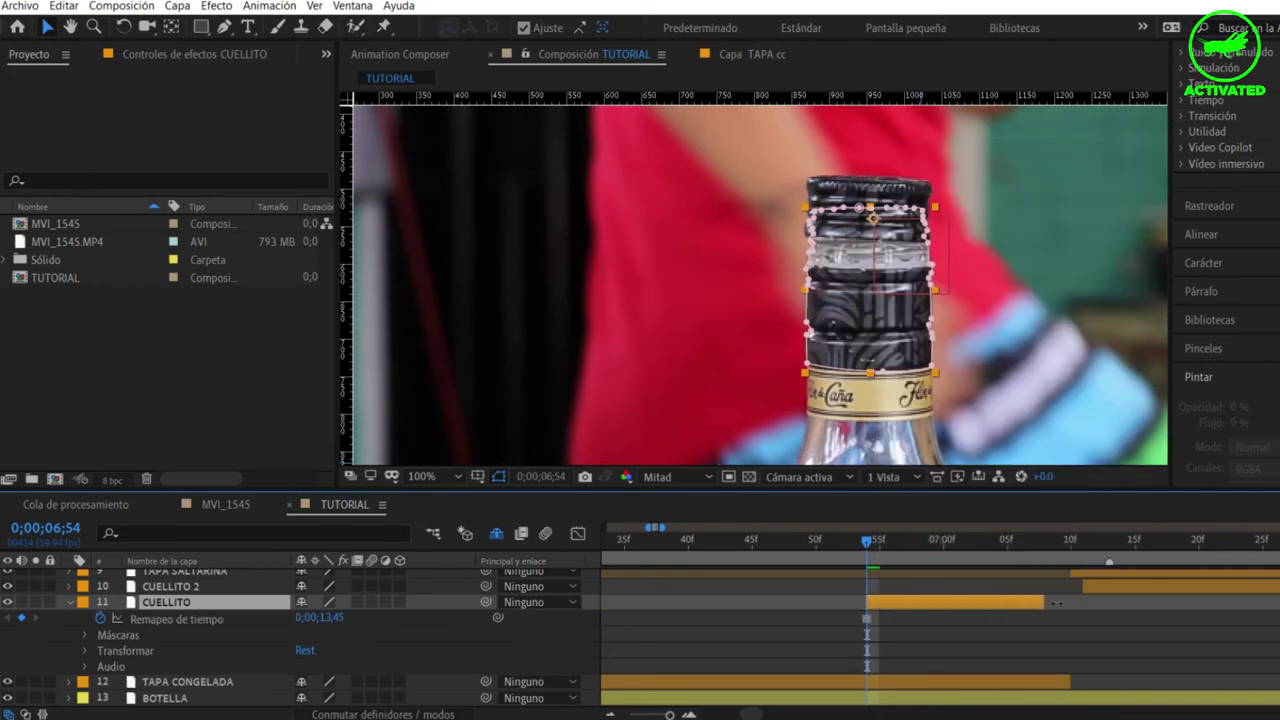
drag(669, 714, 629, 714)
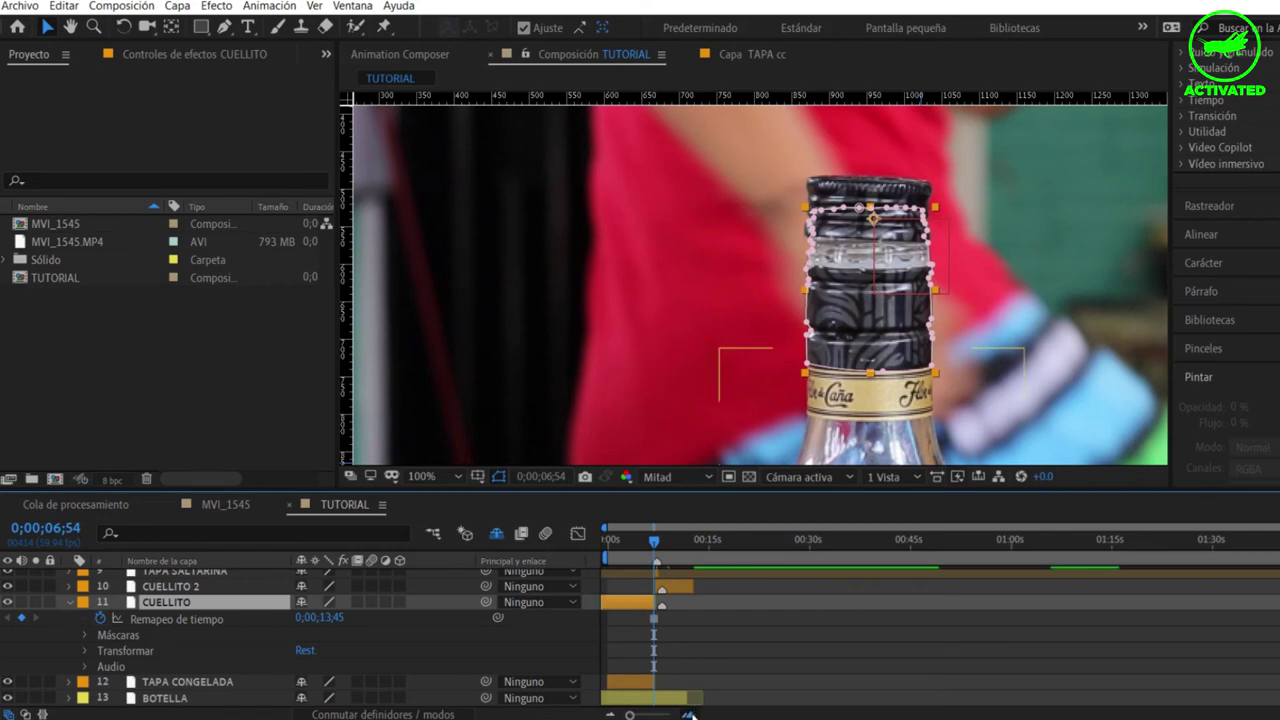
drag(629, 714, 659, 714)
scroll(693, 656, left, 2)
Show animated properties with U and select layers BOTELLA up through TAPA SALTARINA
click(767, 625)
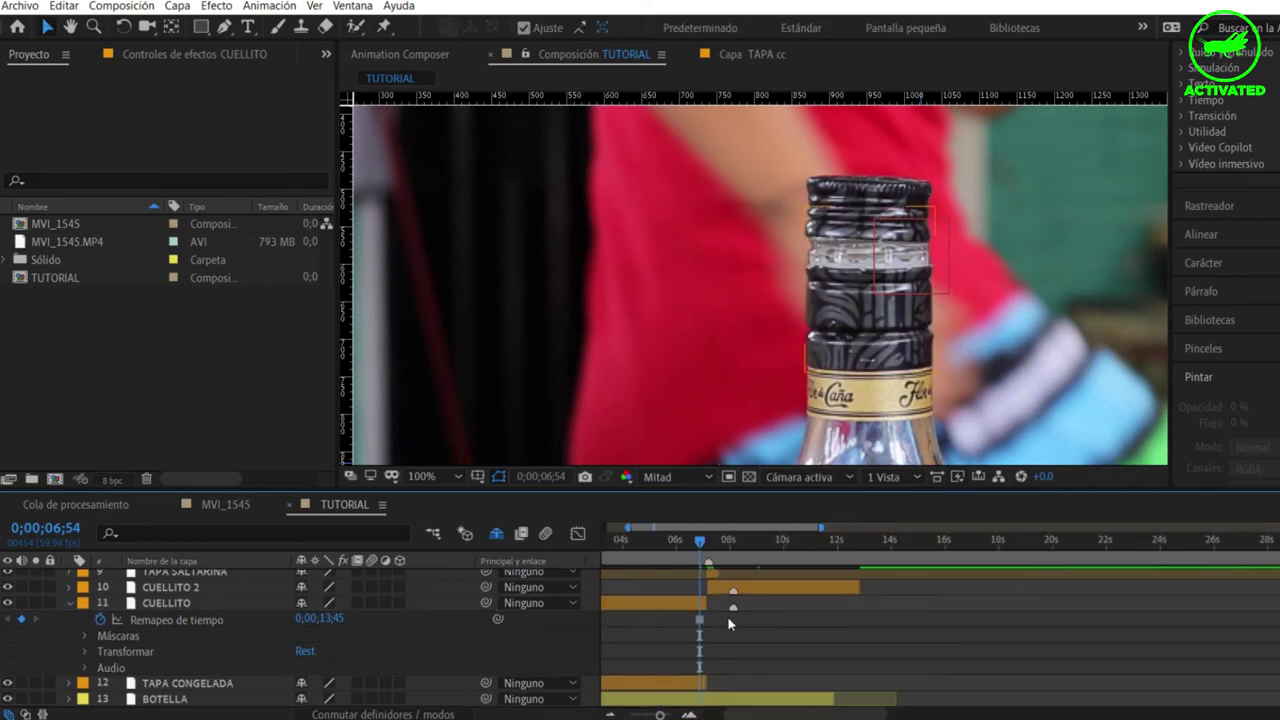
key(u)
key(u)
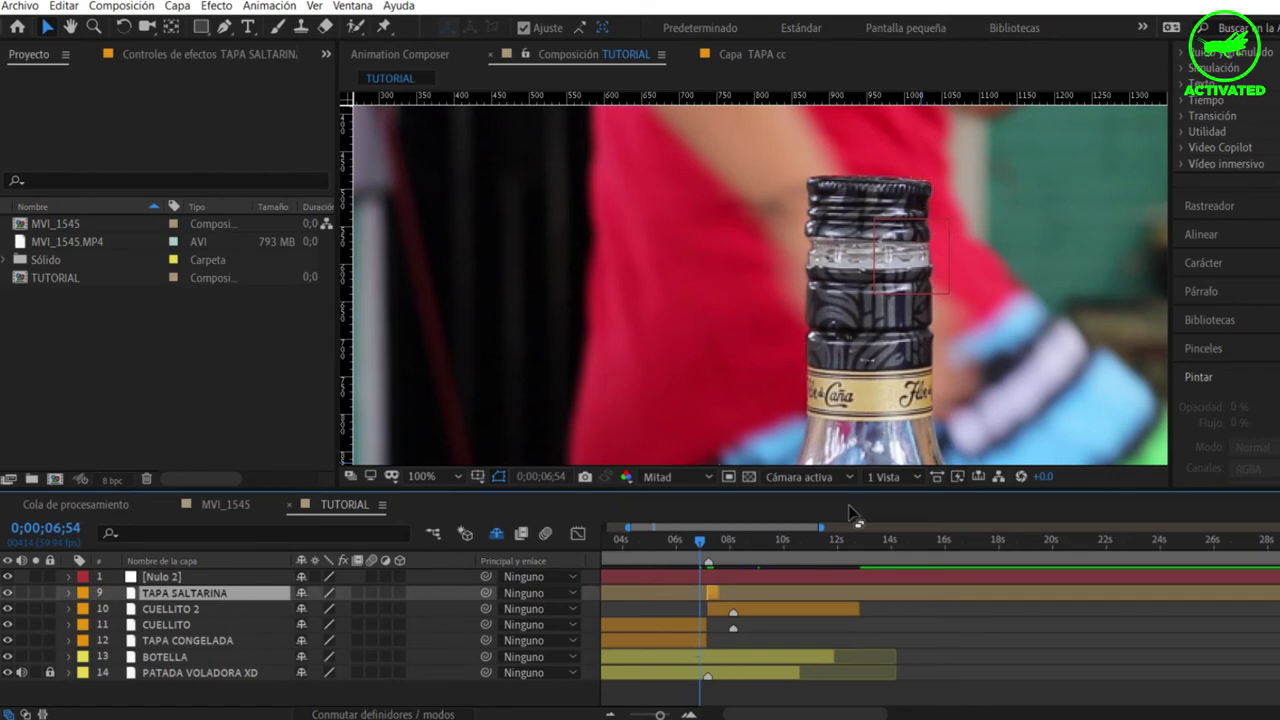
click(170, 656)
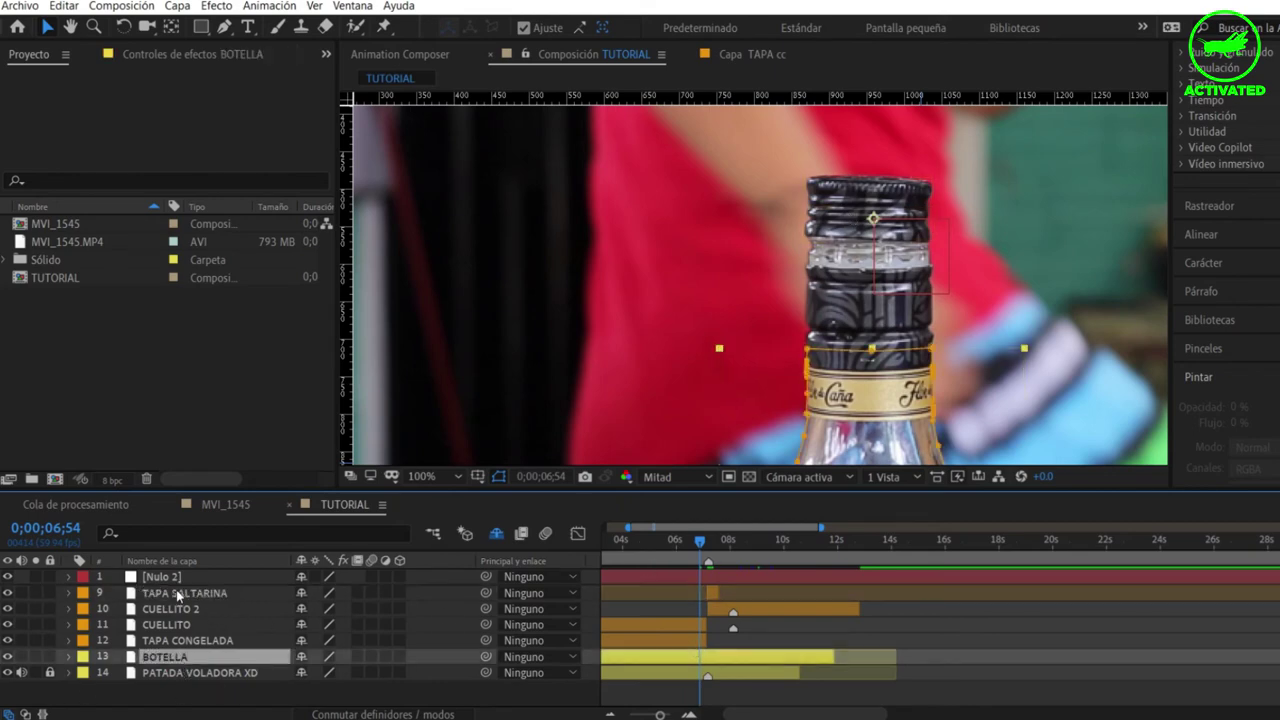
shift+click(232, 594)
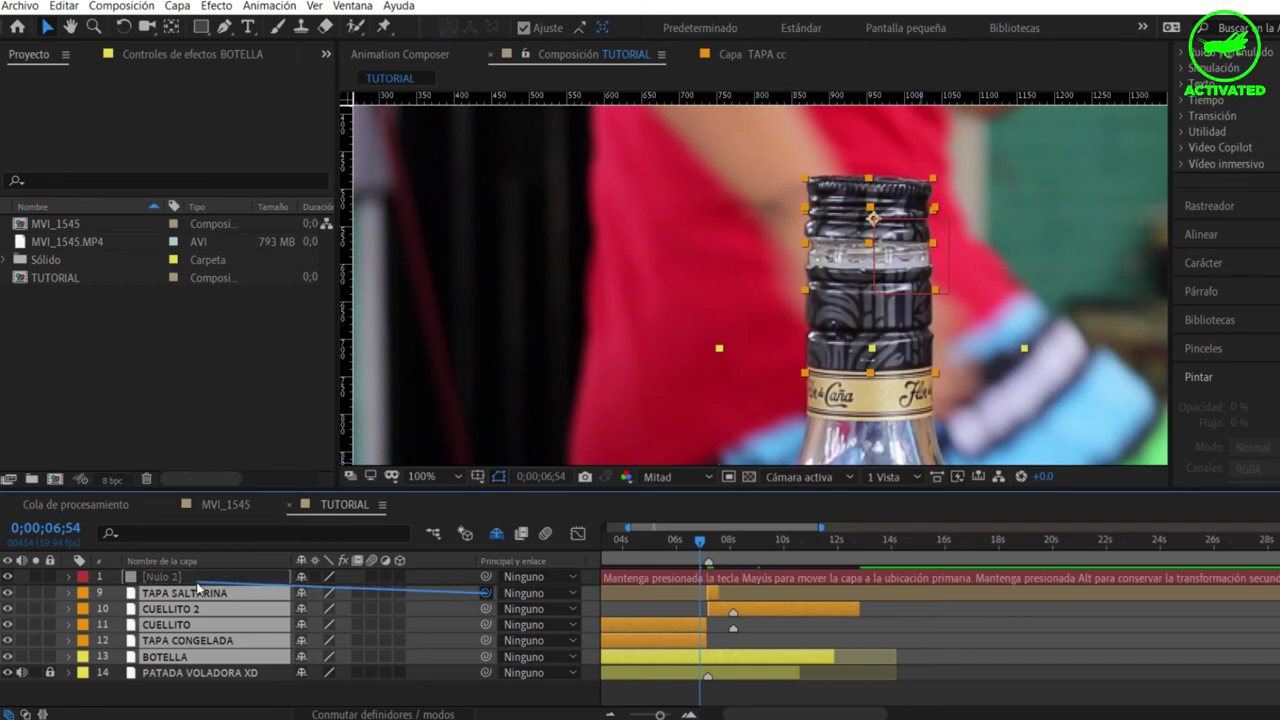
Pick-whip the selected layers to Nulo 2 and set Nulo 2's Escala to 110%
drag(486, 593, 160, 577)
click(766, 579)
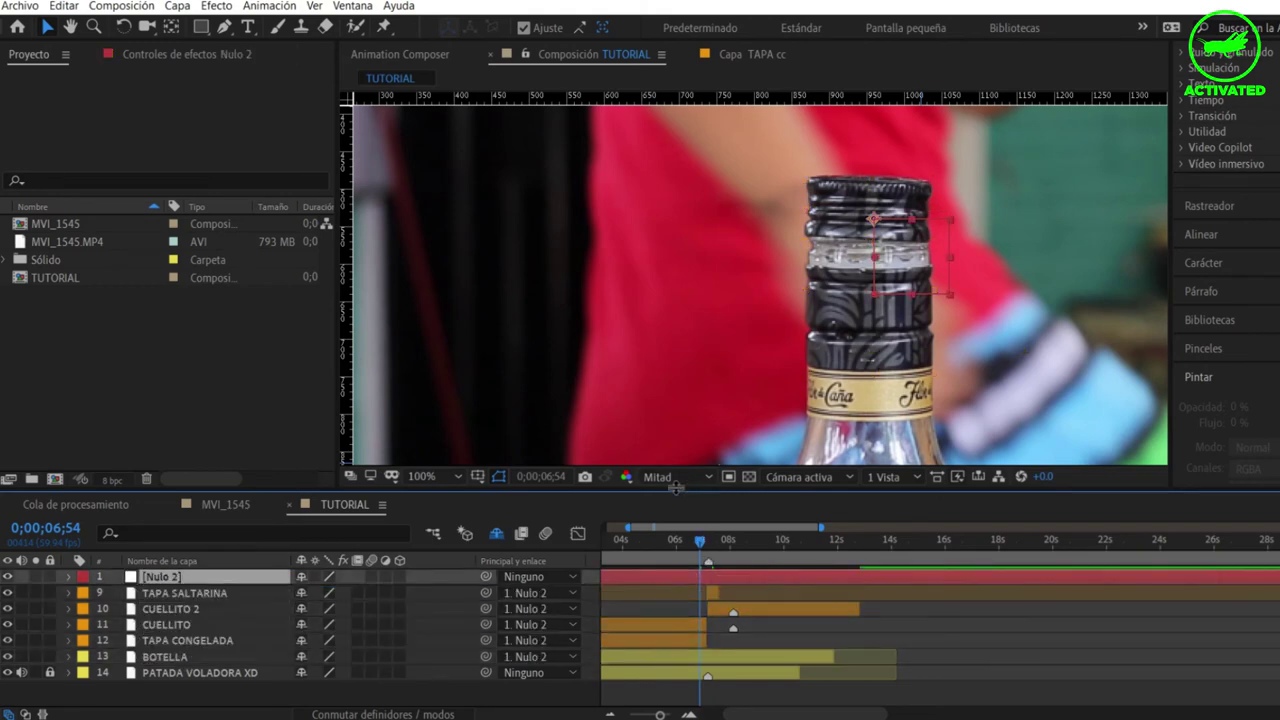
key(s)
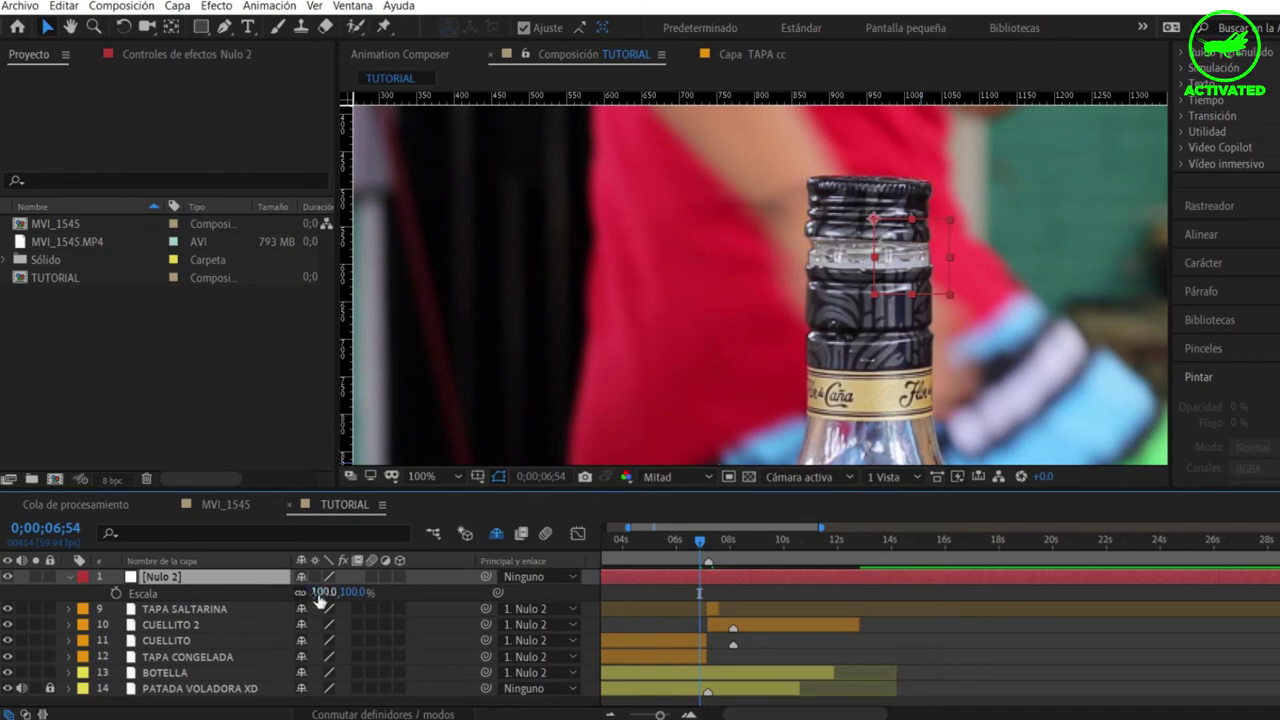
click(322, 592)
text(110)
key(Return)
Jump to 0;00;08;21 and scrub back to review the kick frames
scroll(761, 213, down, 2)
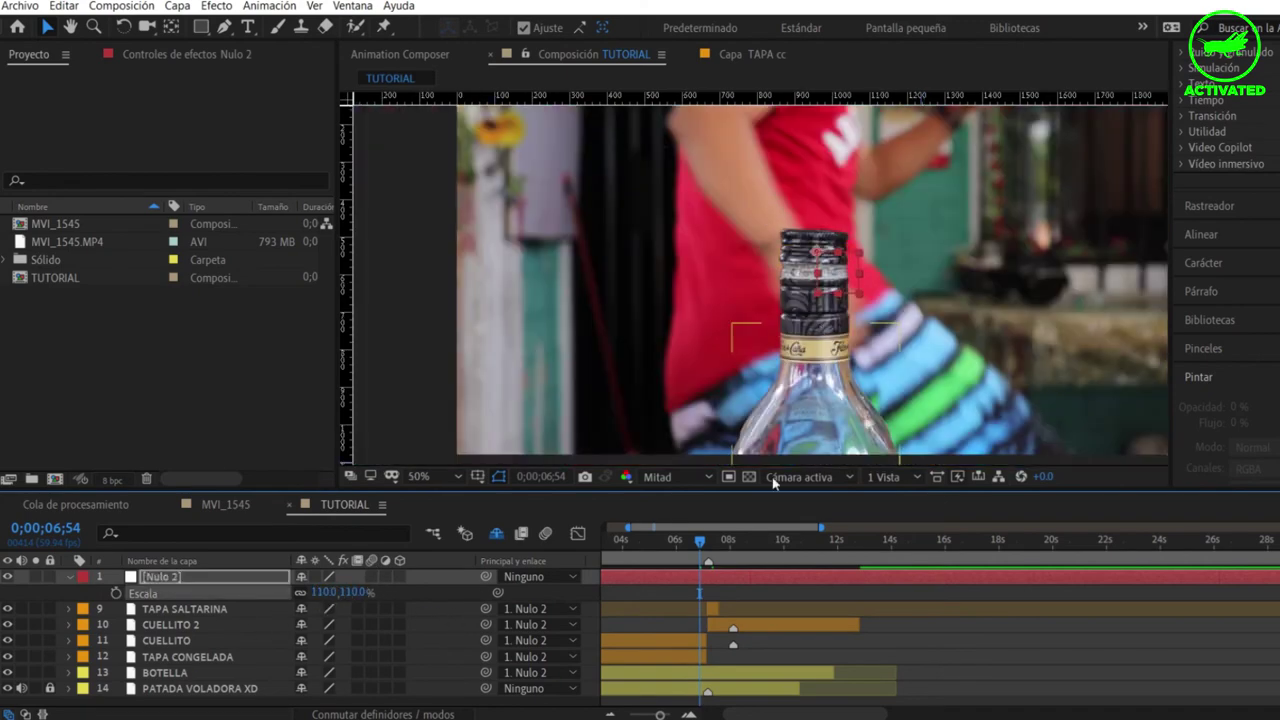
click(738, 541)
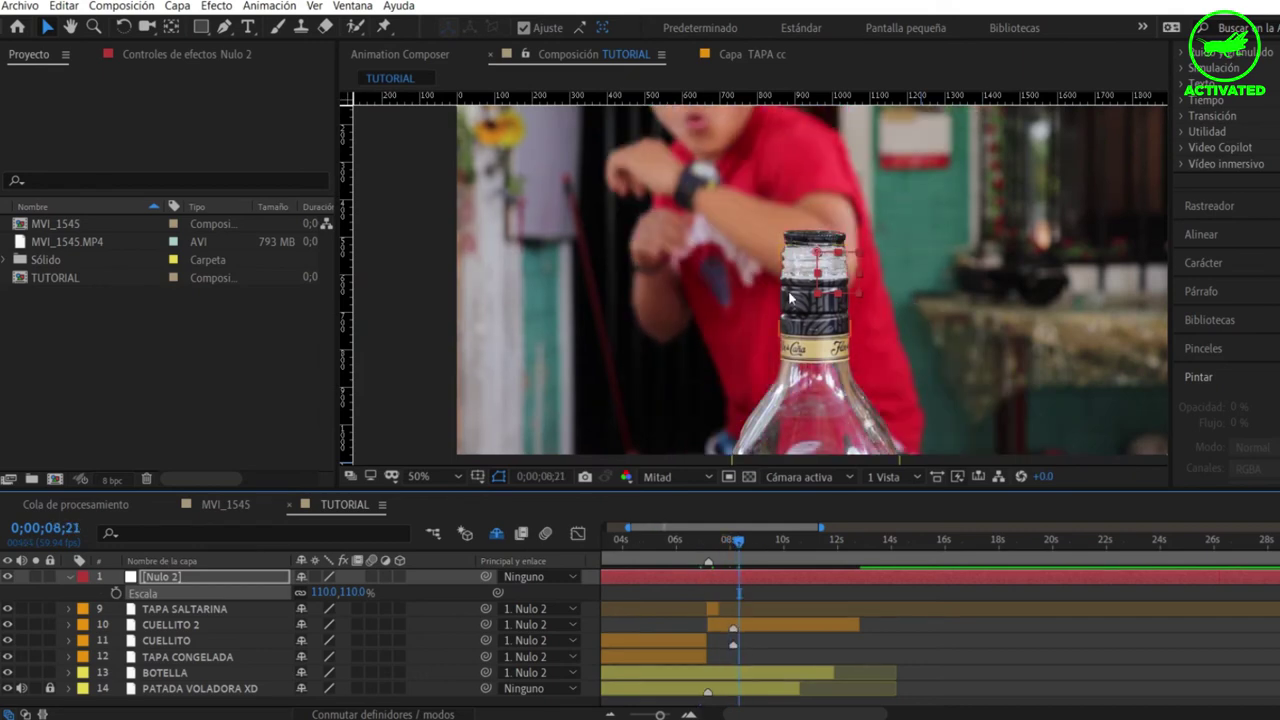
key(Return)
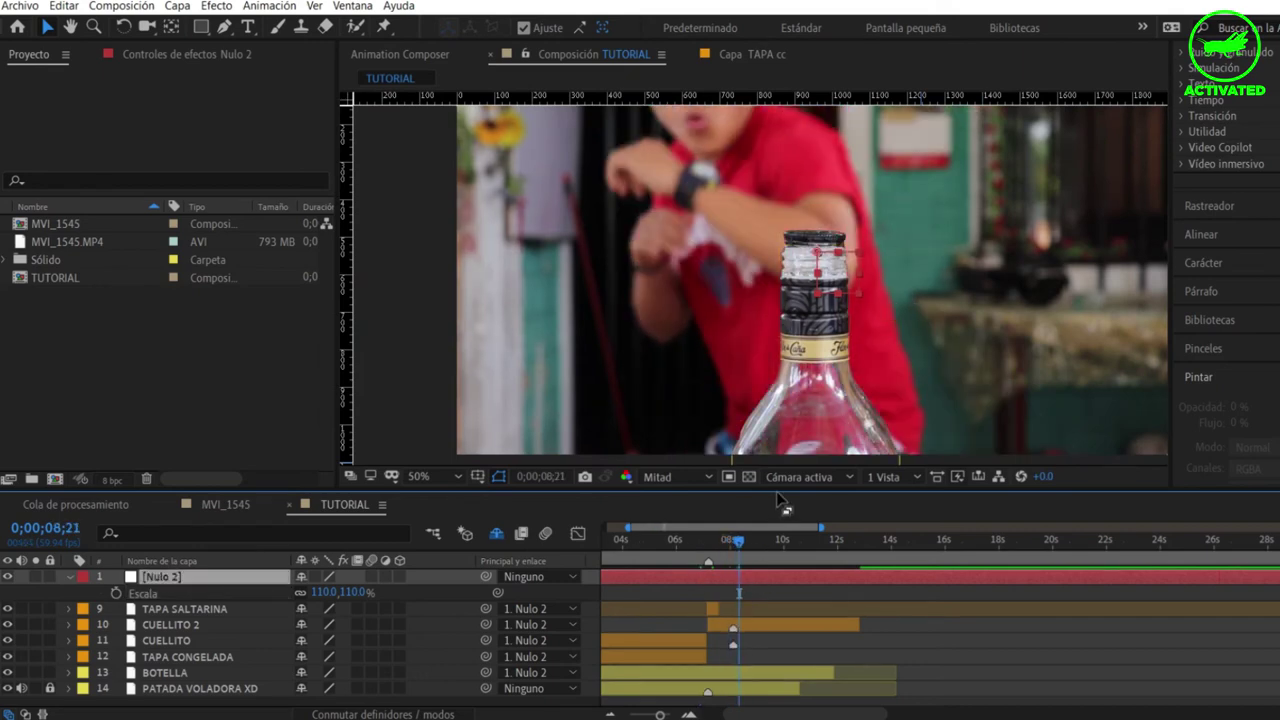
key(Return)
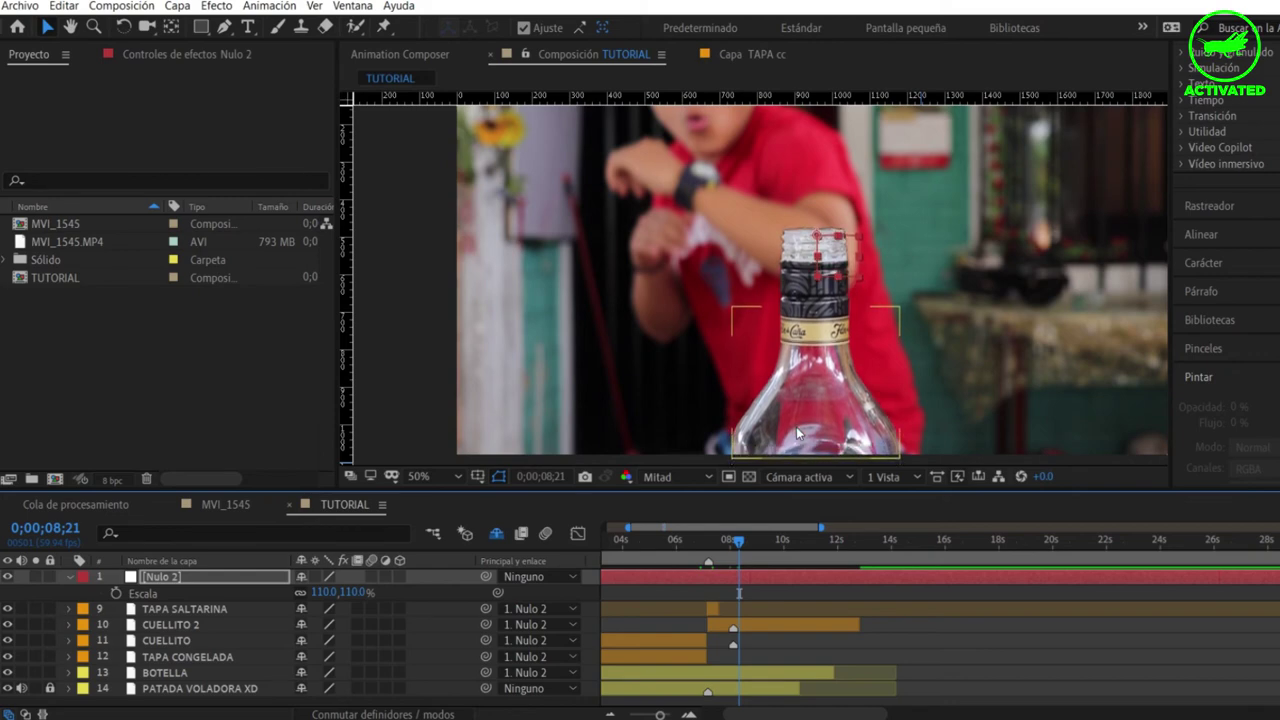
mouse_move(740, 542)
mouse_down()
mouse_move(685, 546)
mouse_move(707, 542)
mouse_up()
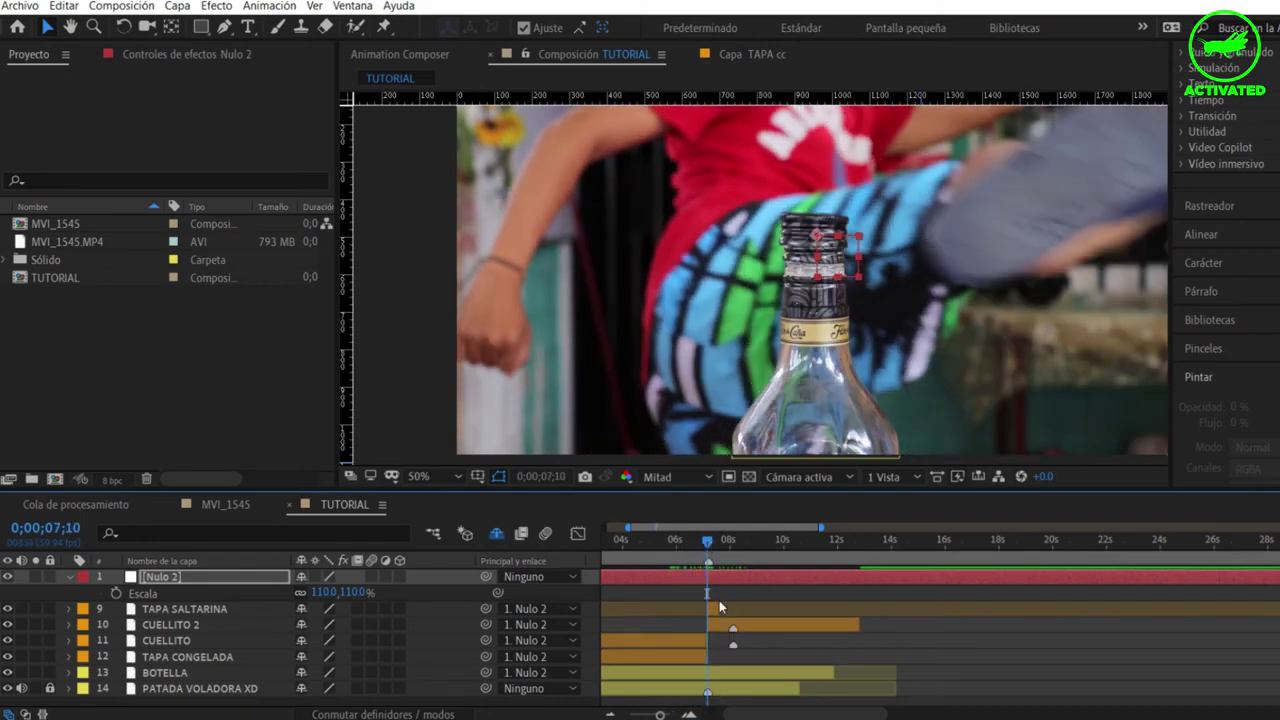
Drag CUELLITO 2's in-point left to the playhead at 0;00;07;10
click(709, 624)
alt+scroll(709, 628, up, 5)
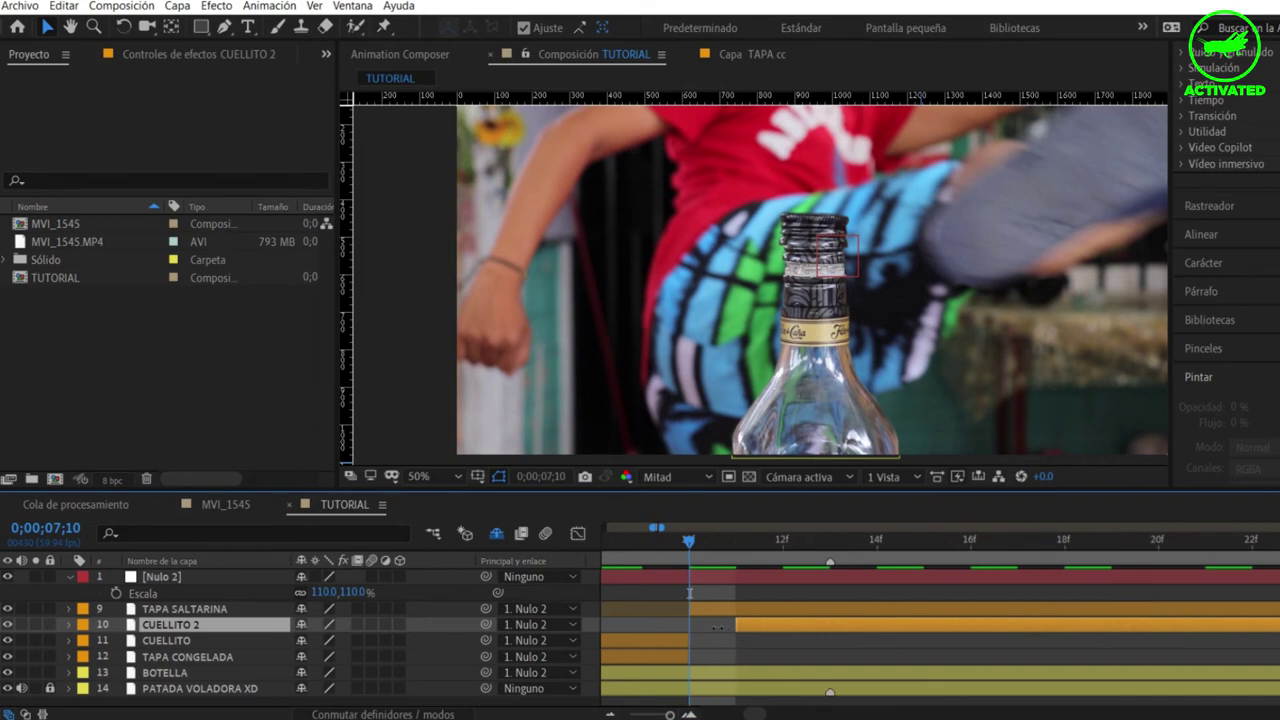
drag(717, 627, 688, 627)
click(744, 667)
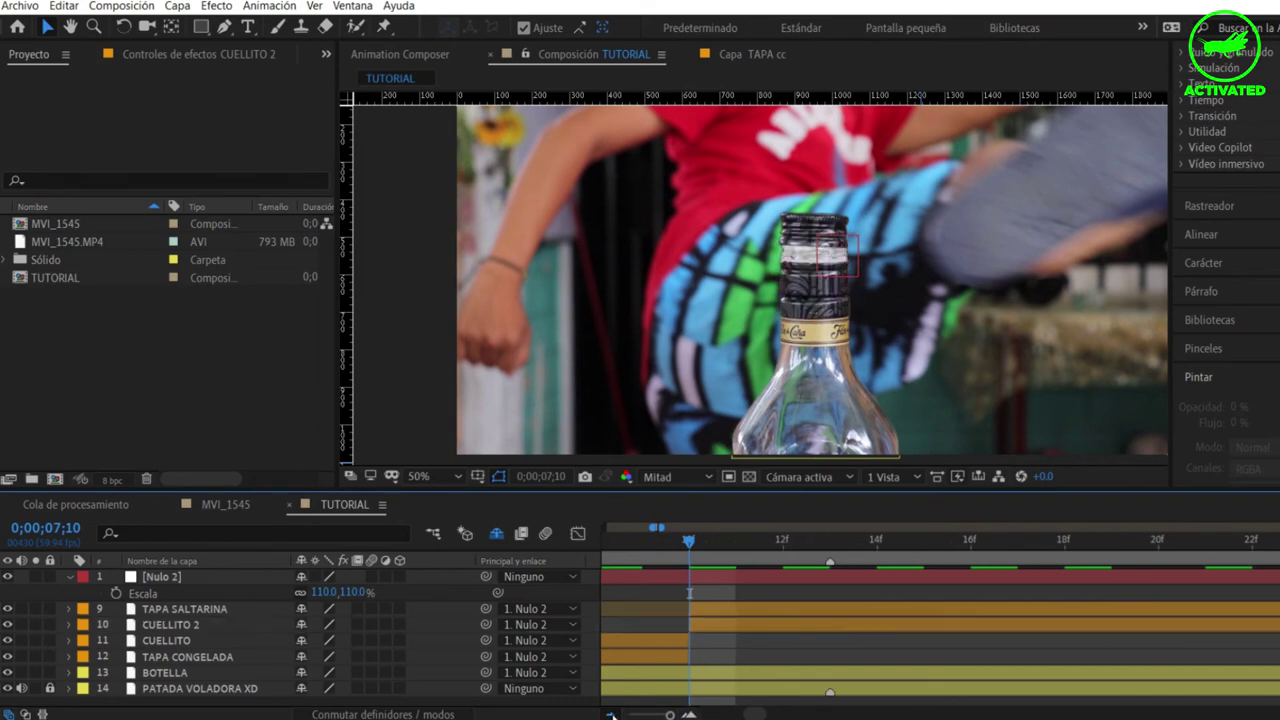
alt+scroll(711, 562, down, 3)
alt+scroll(711, 562, down, 3)
Preview the kick effect from frame 0;00;07;08
drag(692, 549, 676, 541)
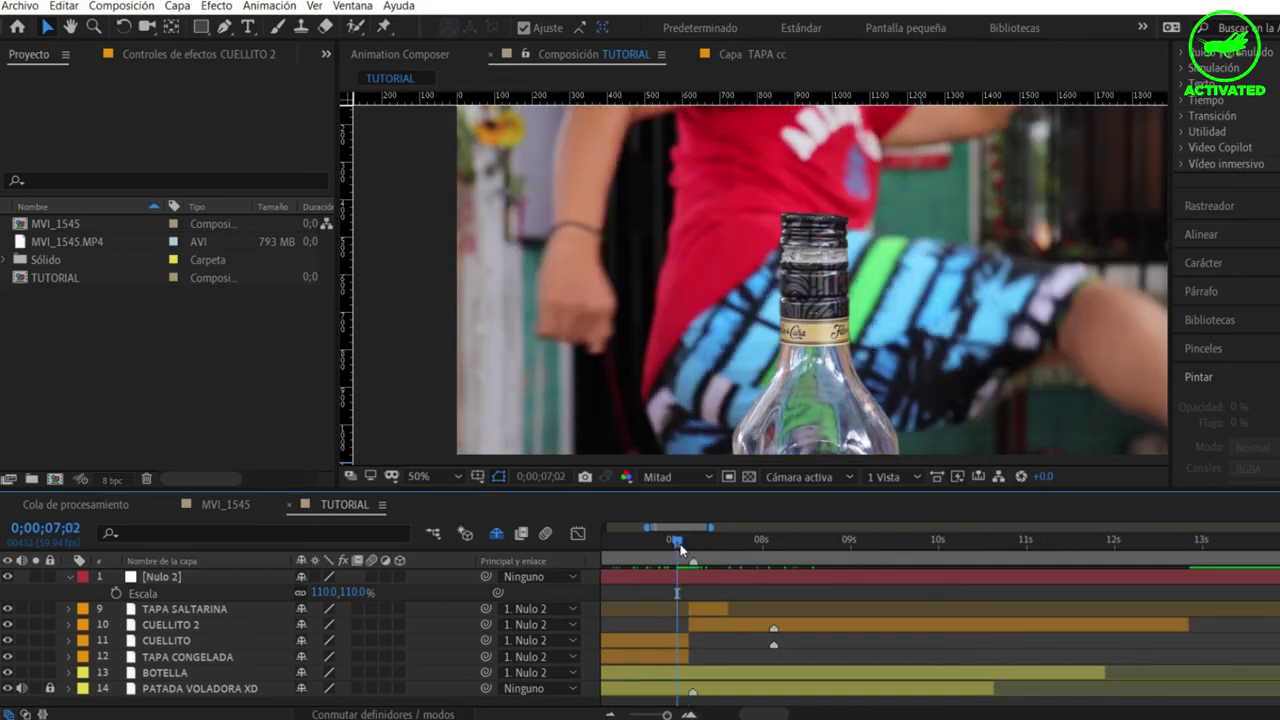
key(space)
scroll(738, 288, down, 2)
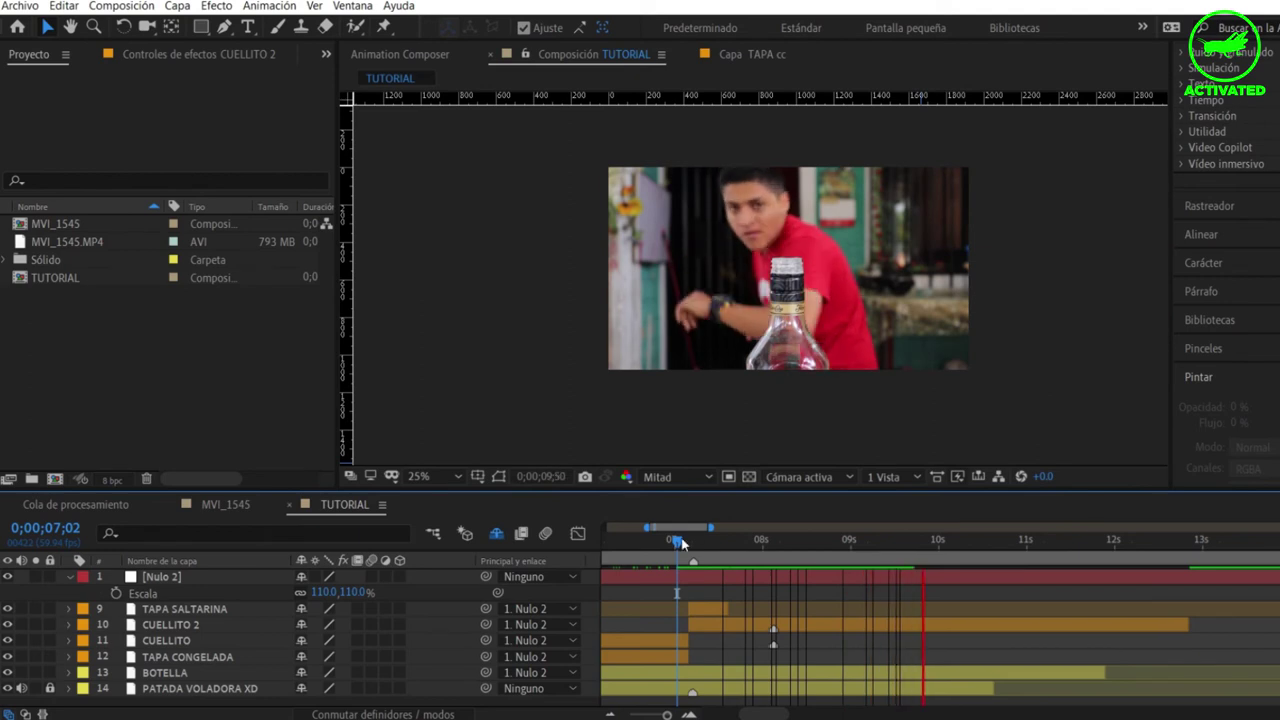
key(space)
Zoom the timeline out, set the viewer to Ajustar, and play from the start
key(minus)
key(minus)
key(minus)
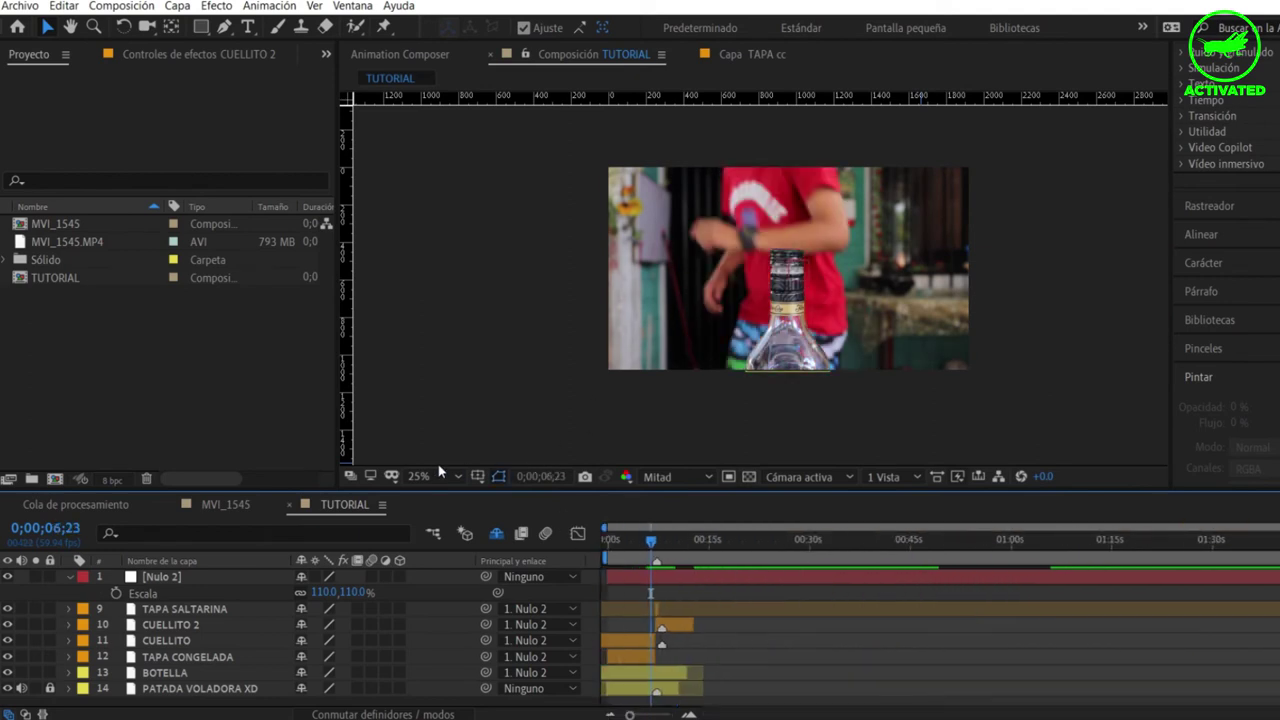
click(440, 472)
click(447, 143)
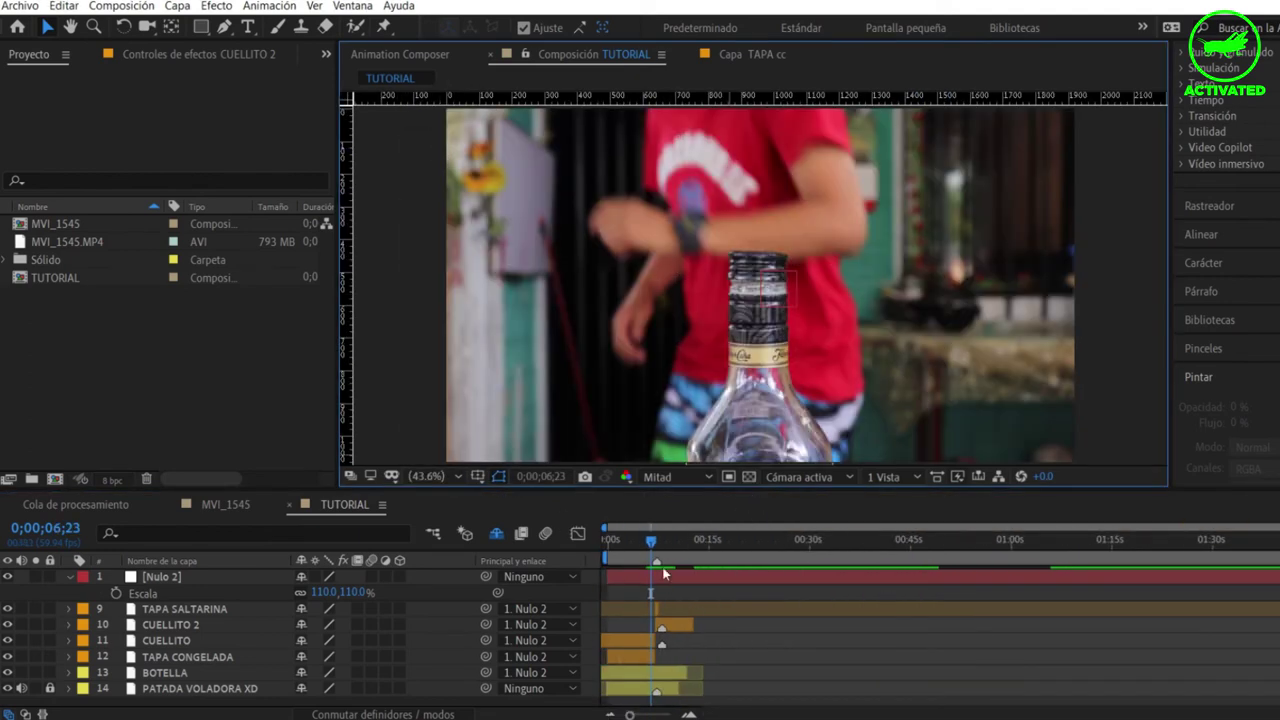
key(Home)
key(space)
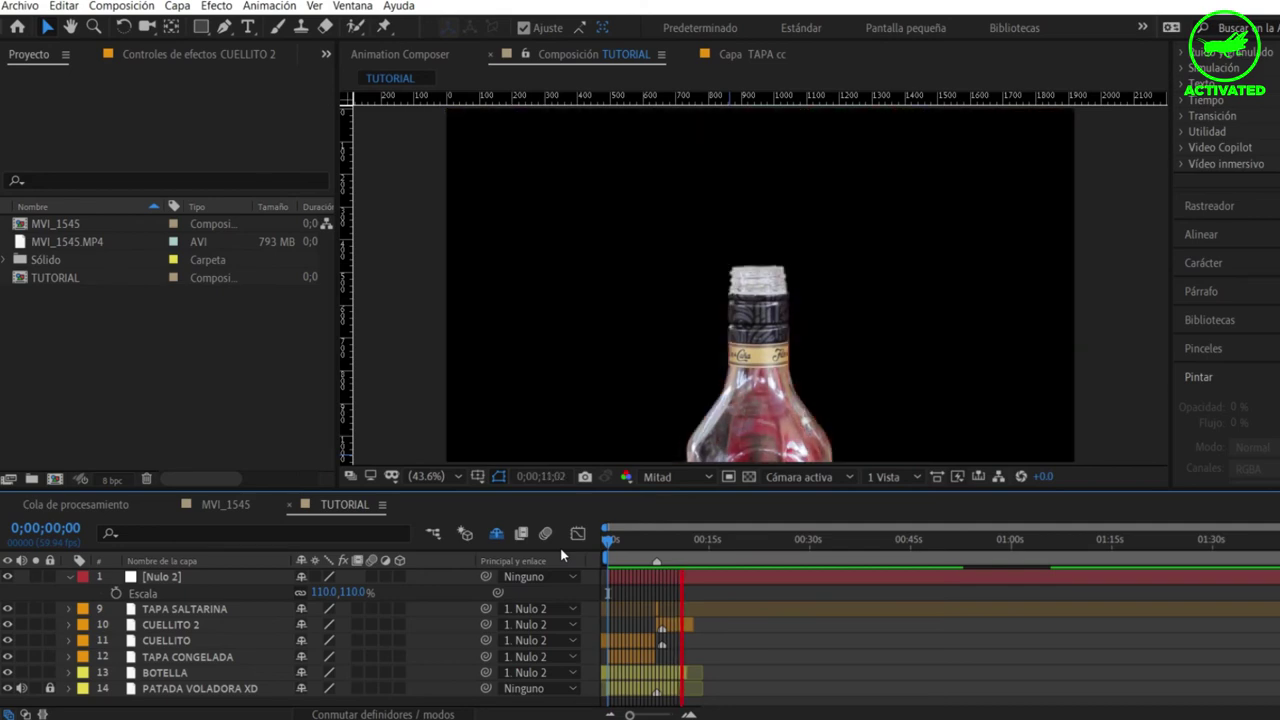
key(space)
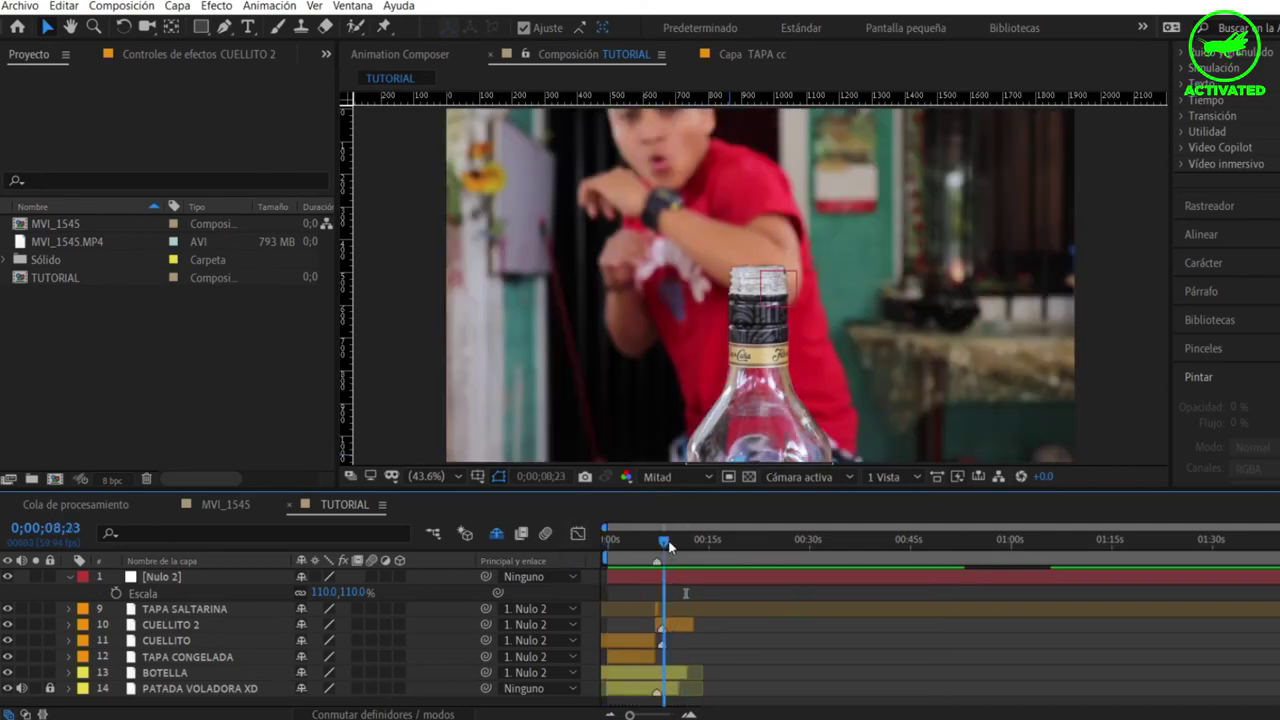
drag(669, 546, 677, 546)
drag(629, 714, 665, 714)
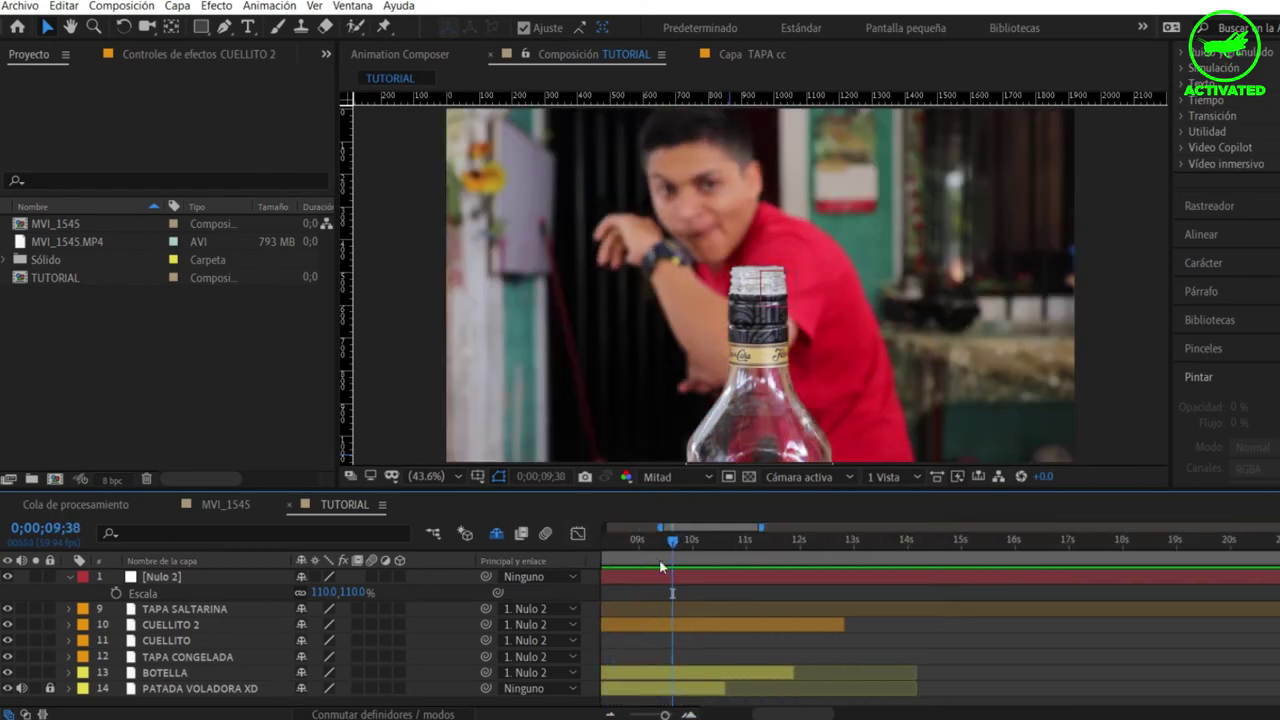
drag(659, 545, 721, 542)
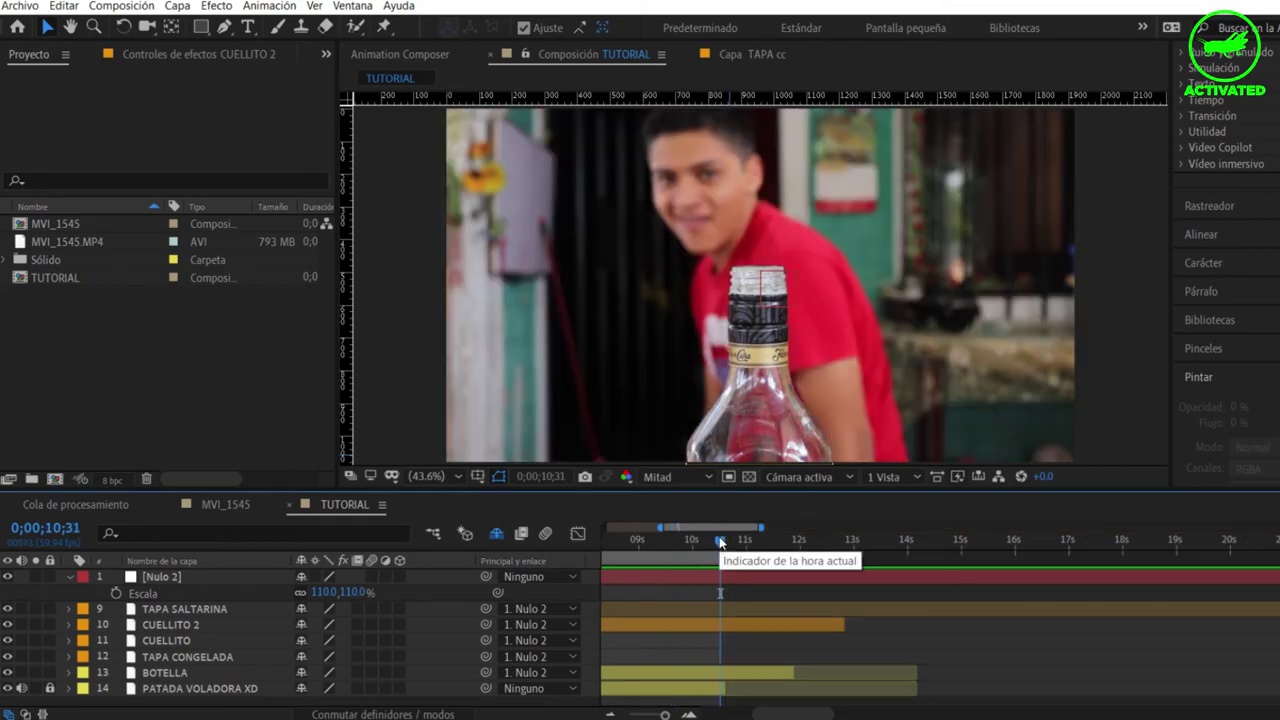
key(minus)
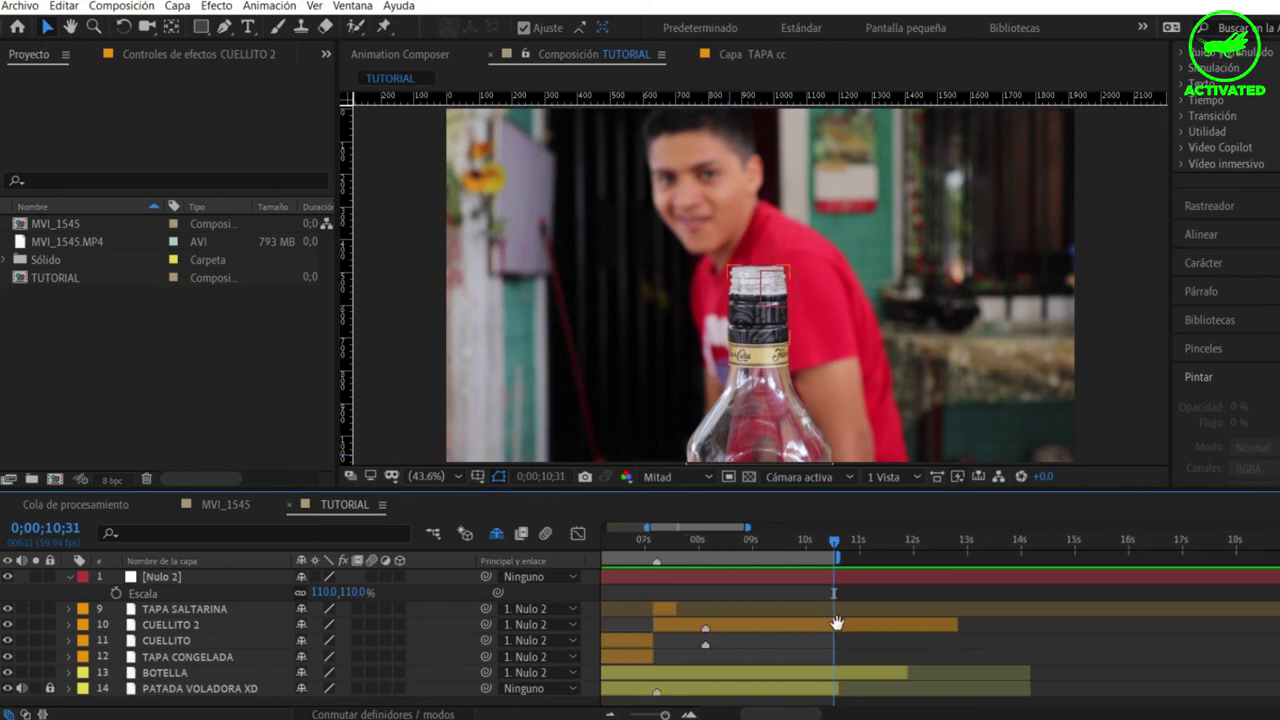
key(minus)
key(minus)
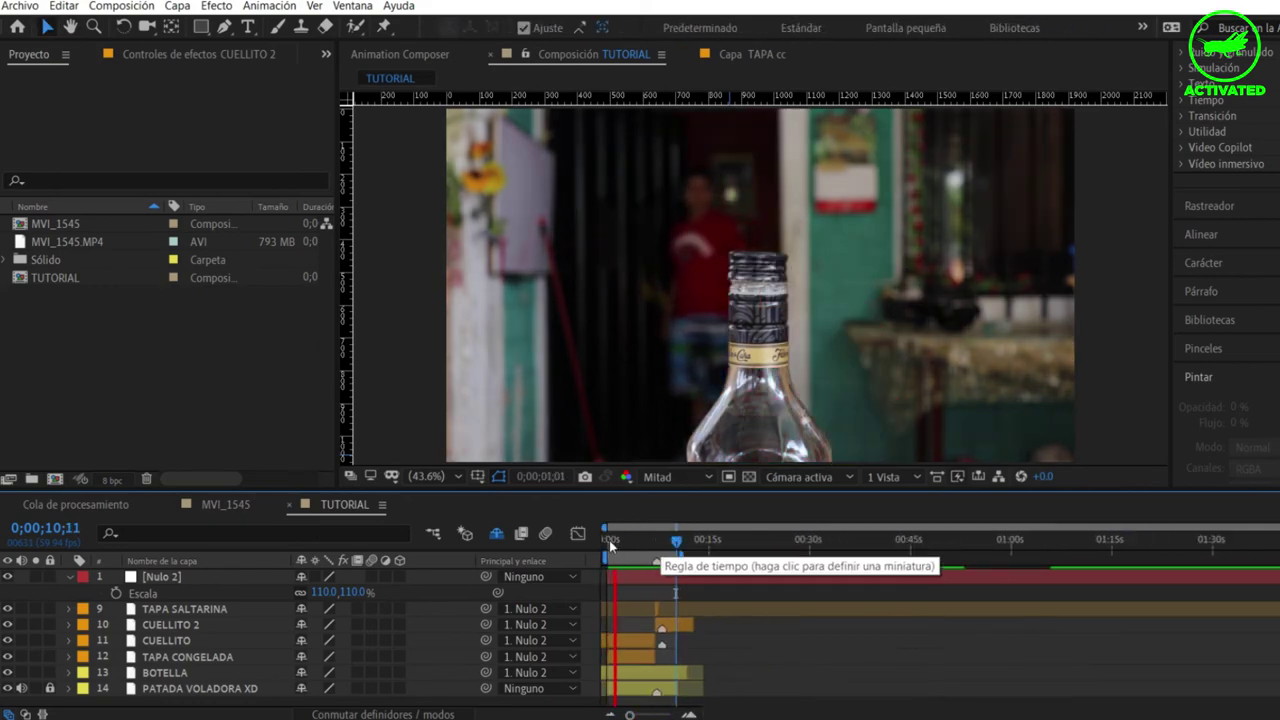
click(634, 539)
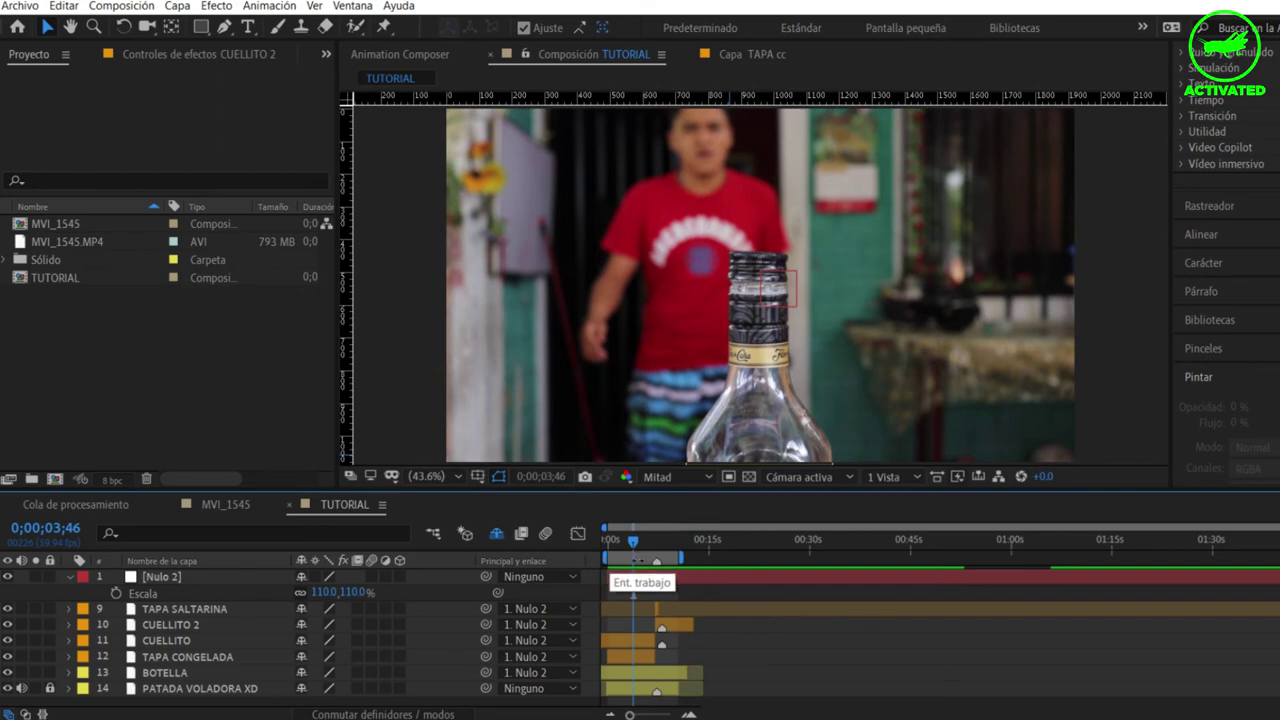
drag(630, 714, 658, 712)
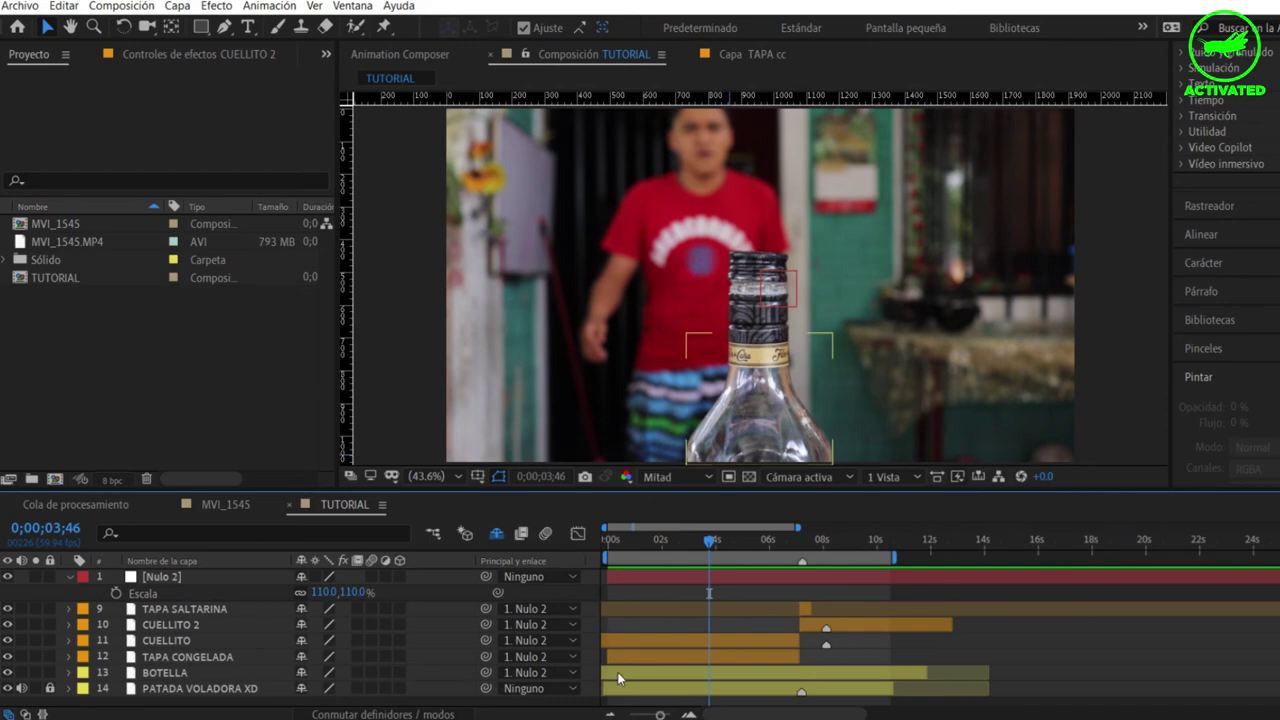
click(704, 544)
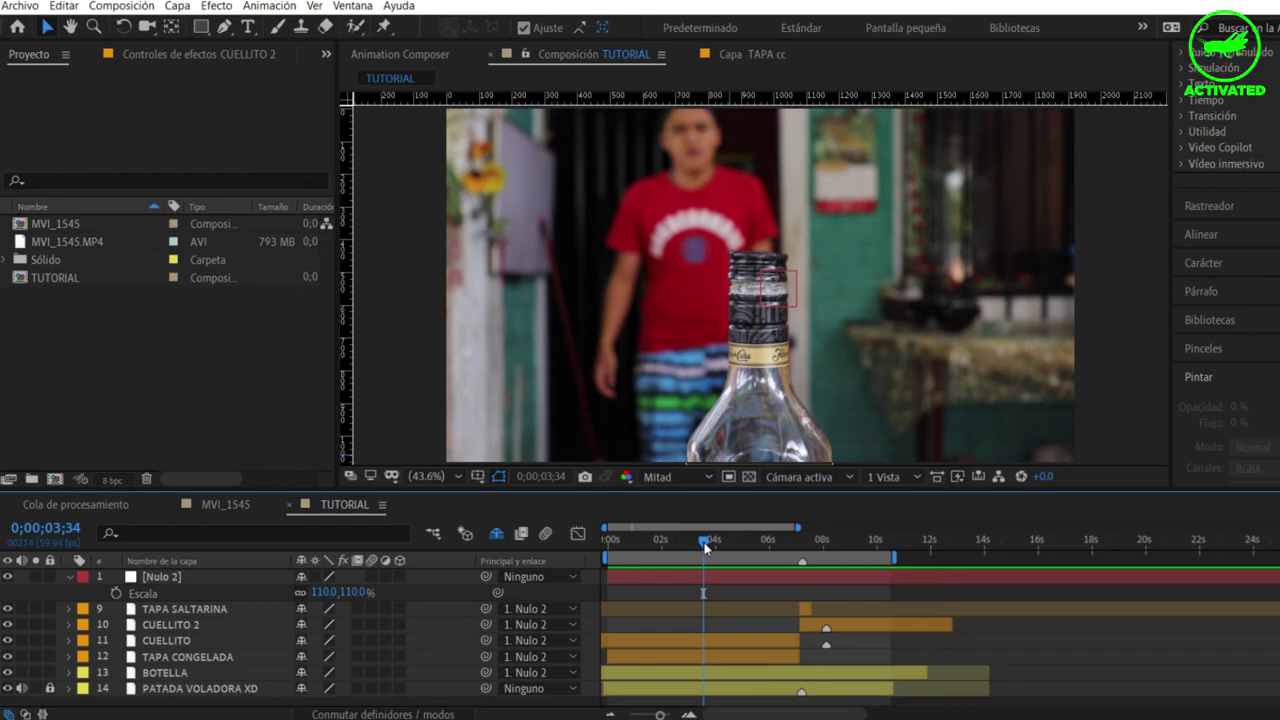
drag(704, 545, 715, 538)
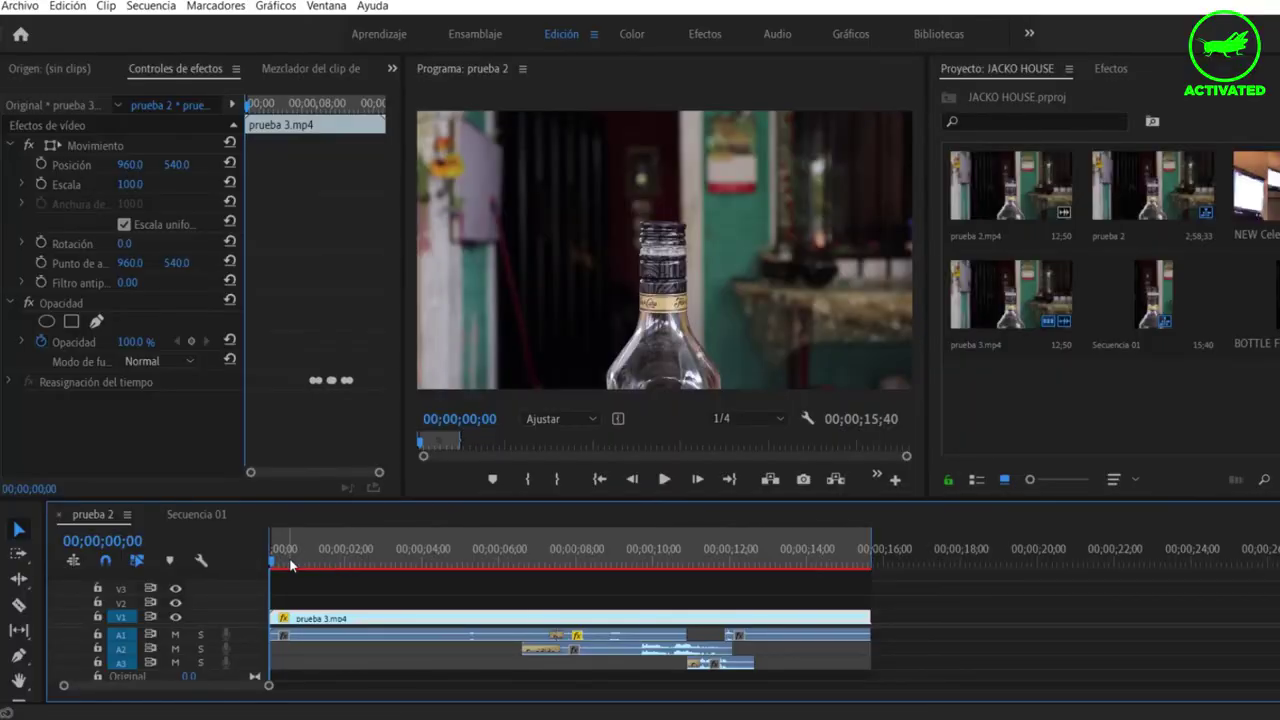
Scrub through the start of the prueba 2 sequence
drag(290, 565, 507, 556)
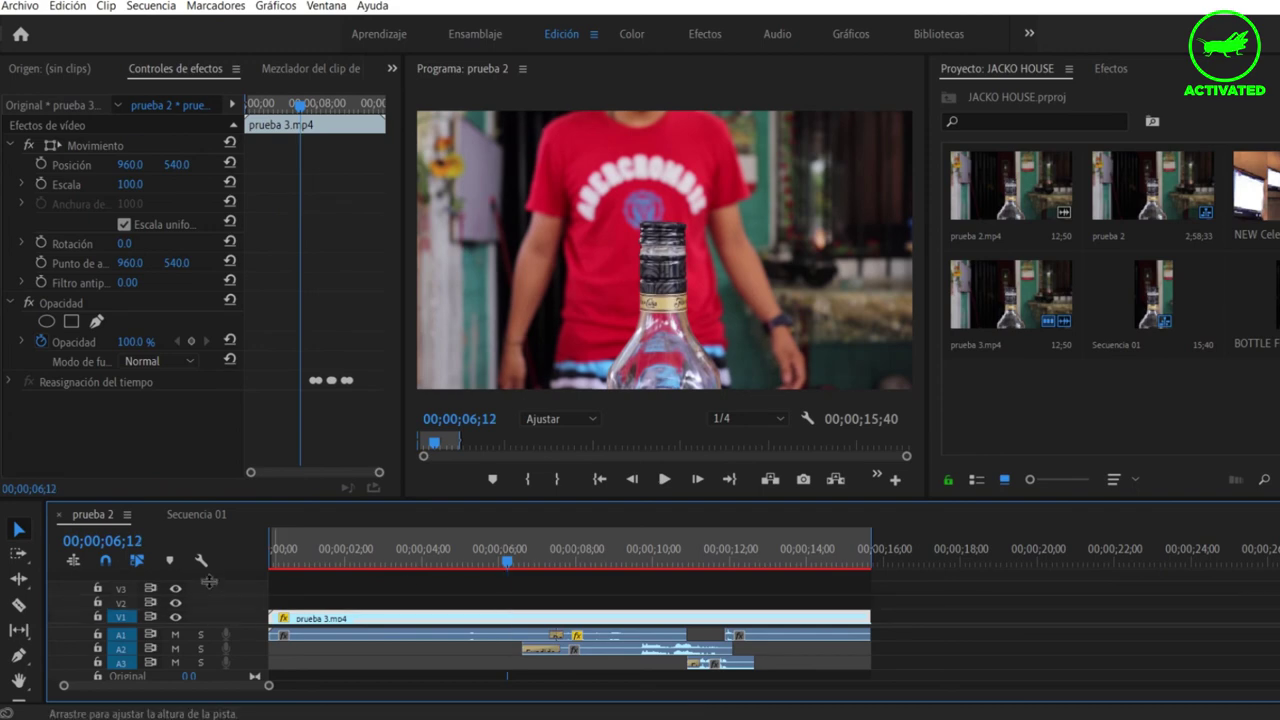
Expand the V1 track and raise the timeline panel so V1 shows its keyframe line
double_click(210, 611)
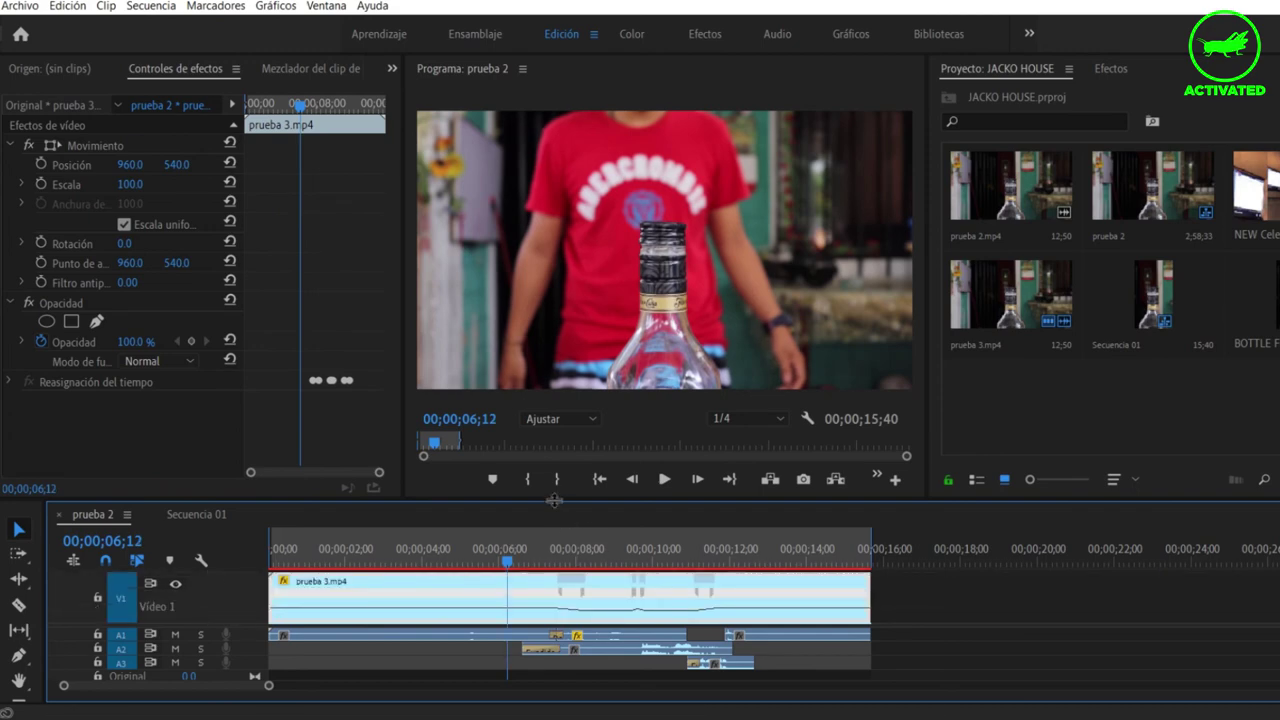
drag(555, 500, 555, 445)
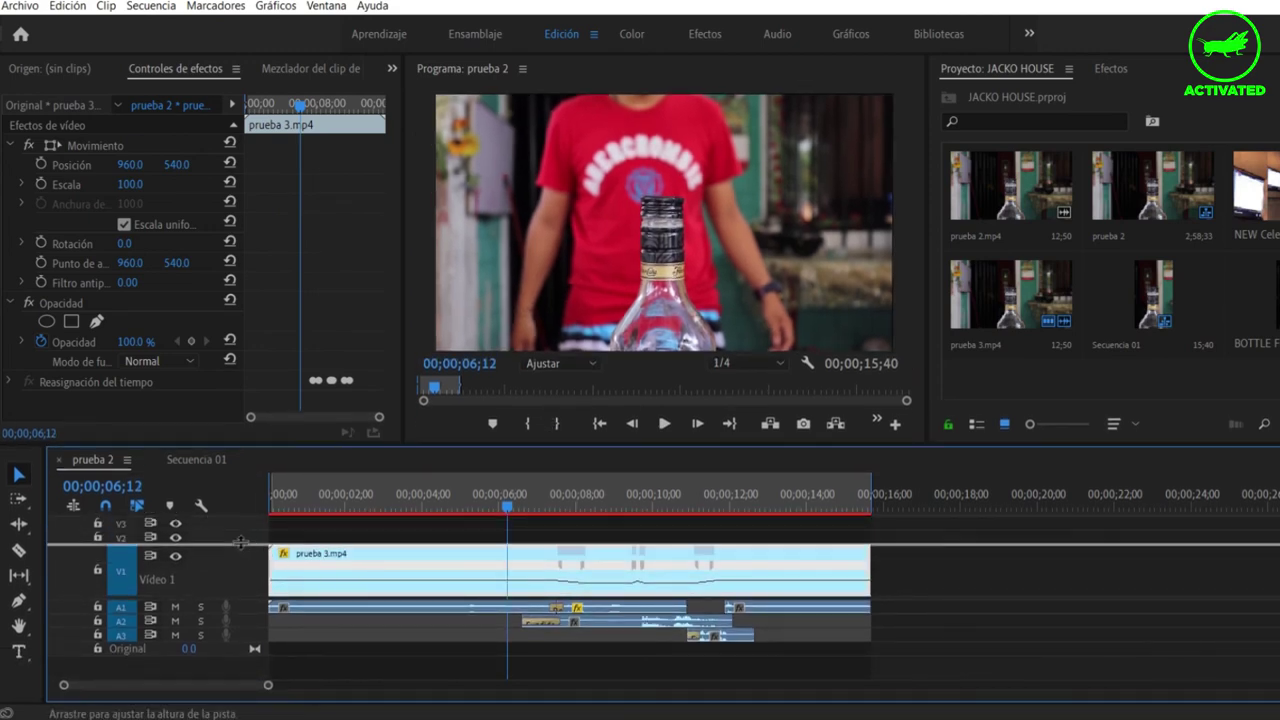
drag(241, 545, 241, 527)
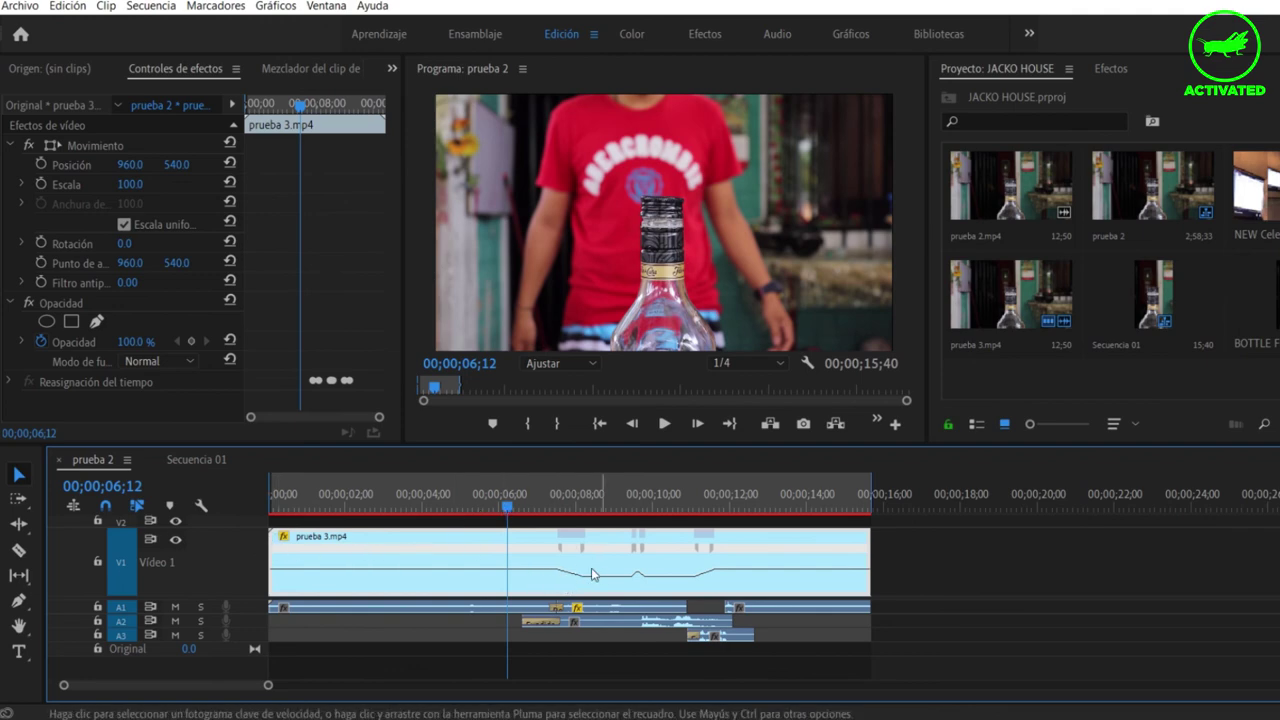
Set the clip's fx badge to Reasignación del tiempo > Velocidad, briefly trying opacity first
click(283, 540)
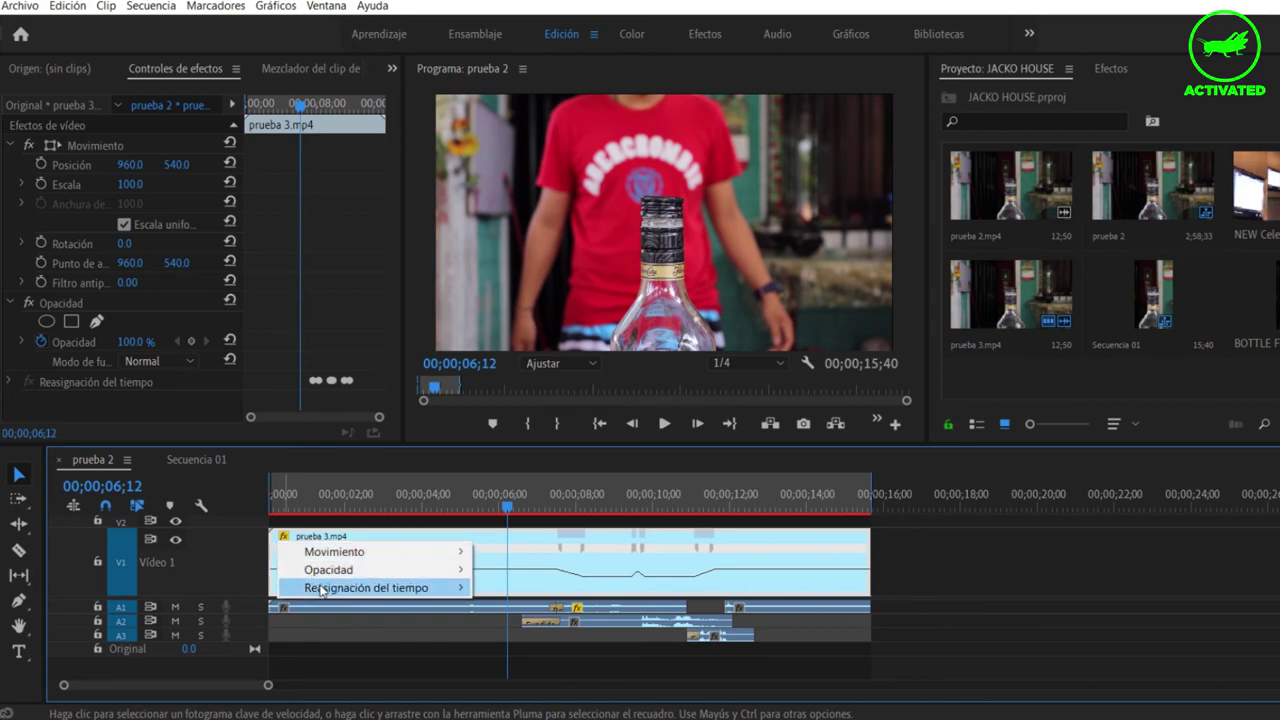
mouse_move(320, 592)
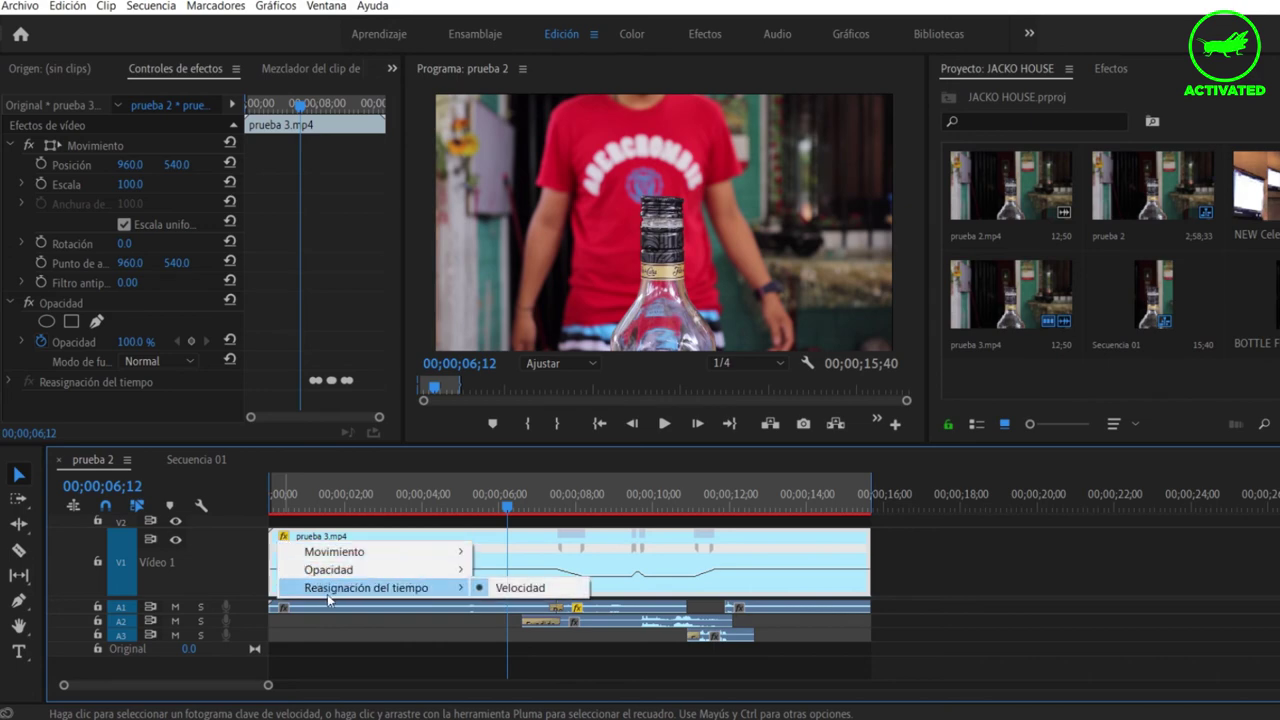
click(519, 588)
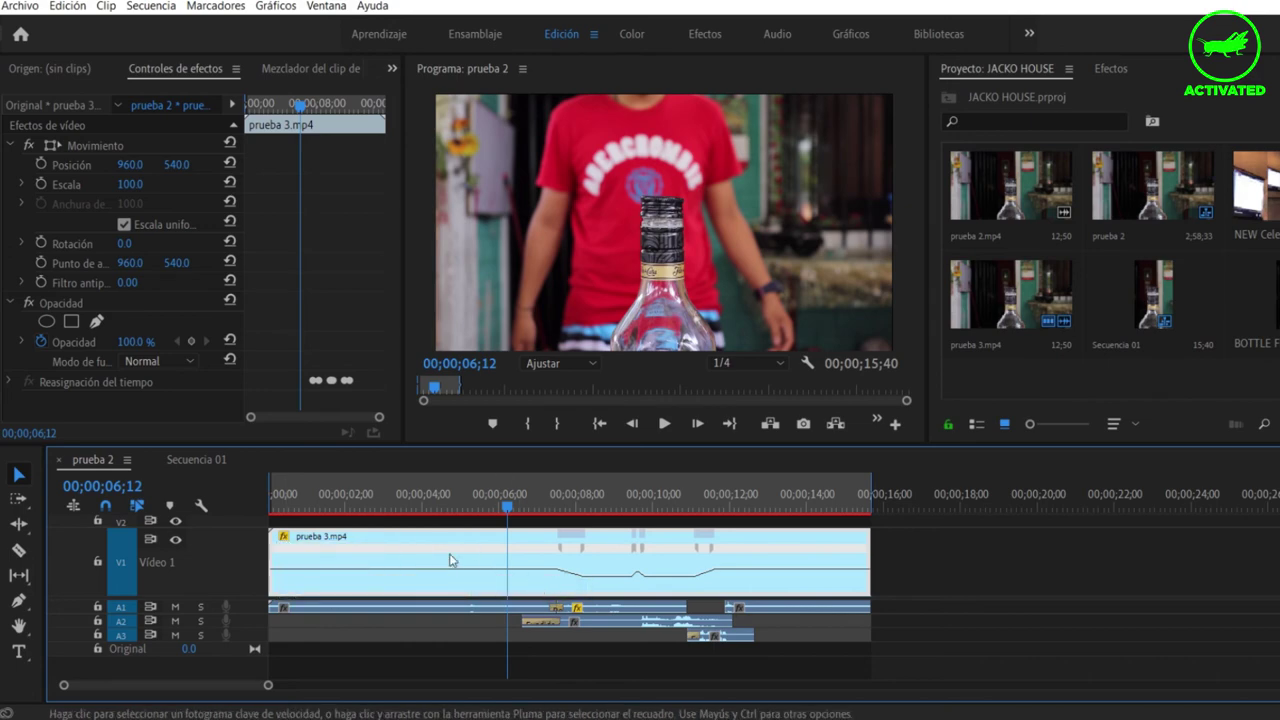
click(280, 537)
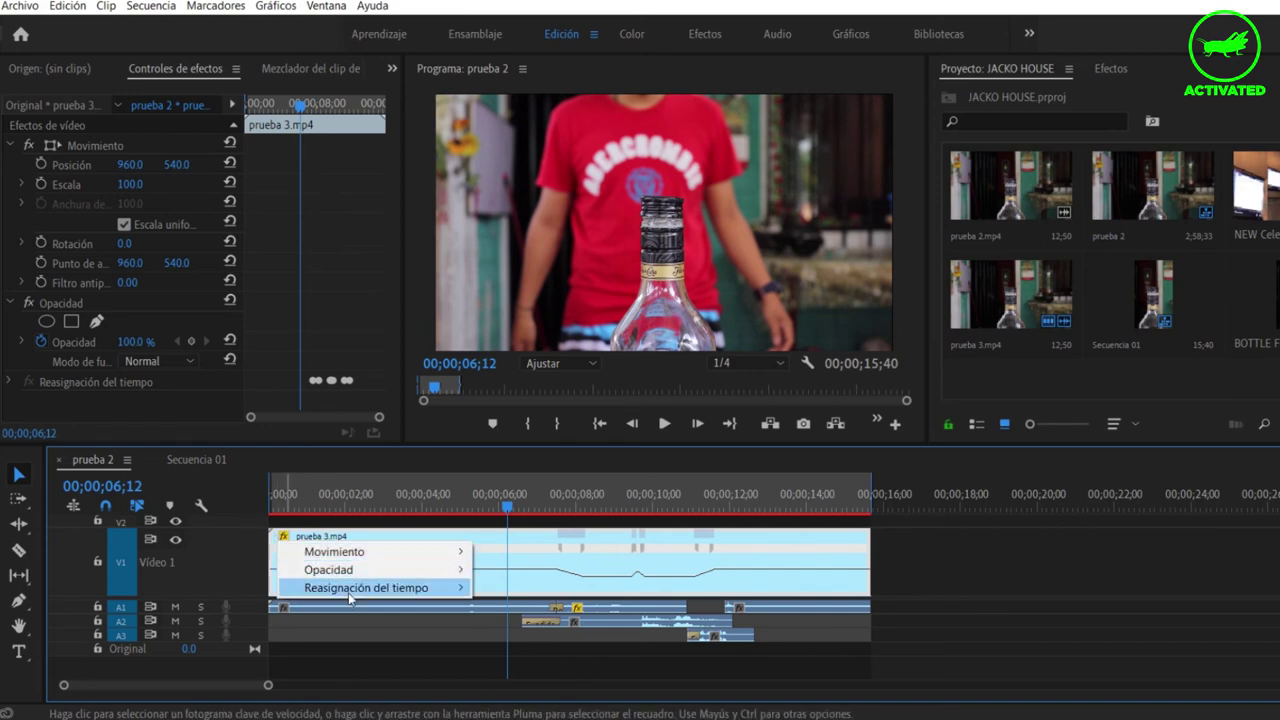
mouse_move(440, 588)
click(505, 592)
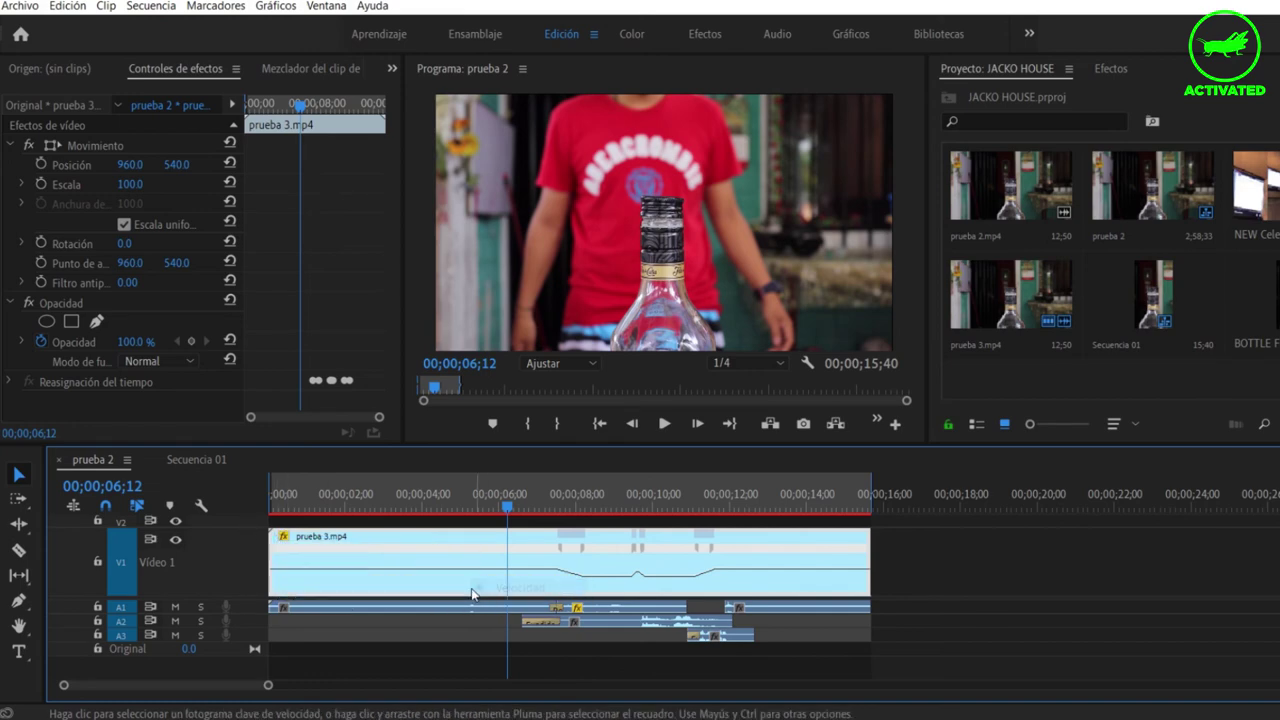
click(285, 538)
mouse_move(328, 588)
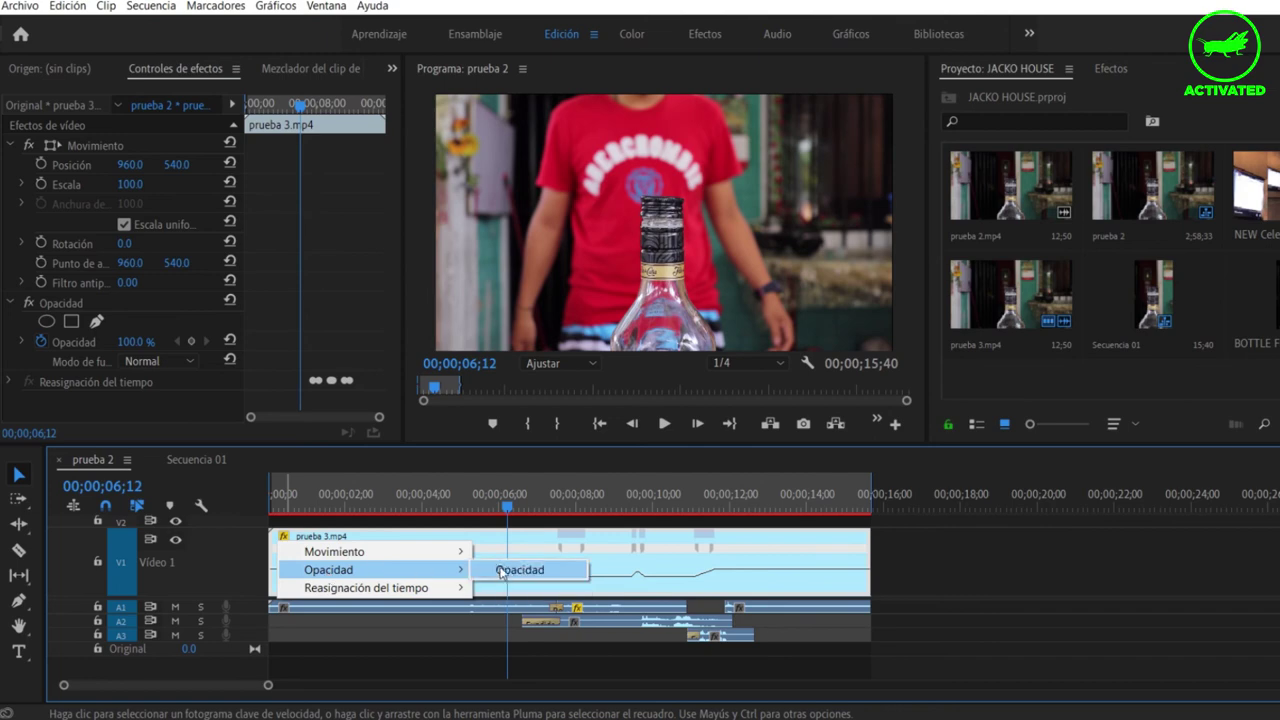
click(505, 570)
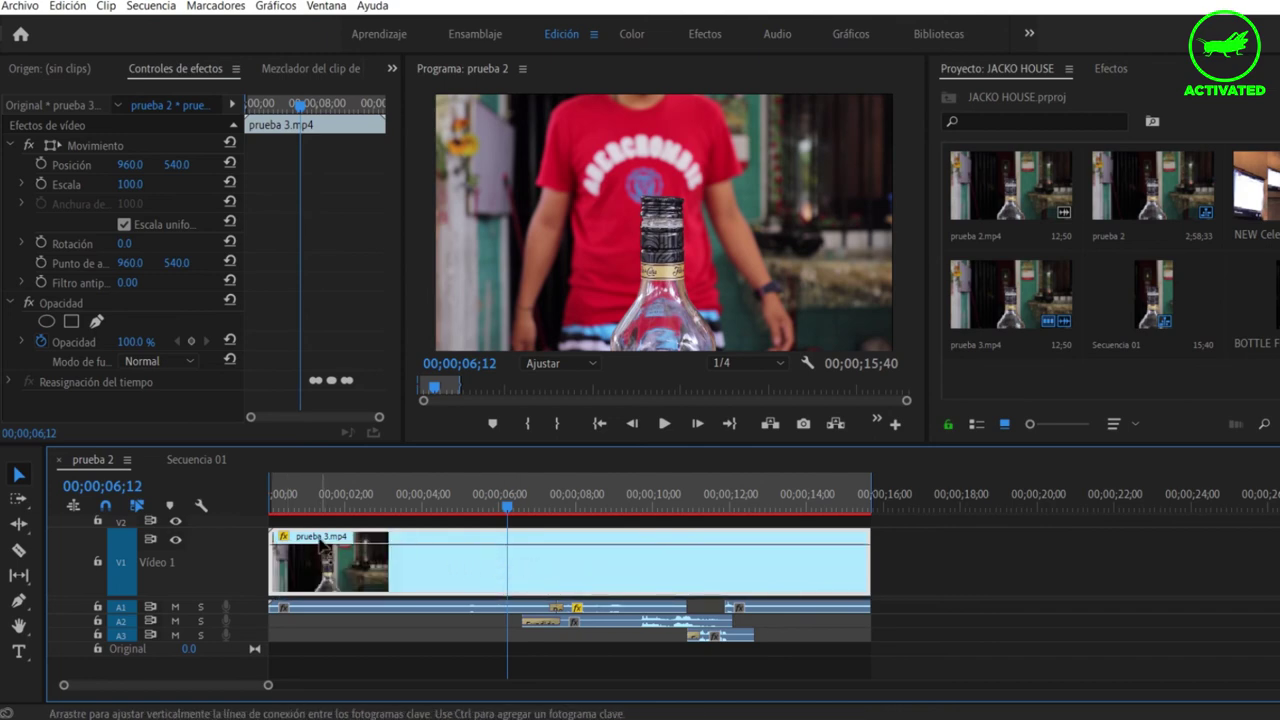
click(284, 537)
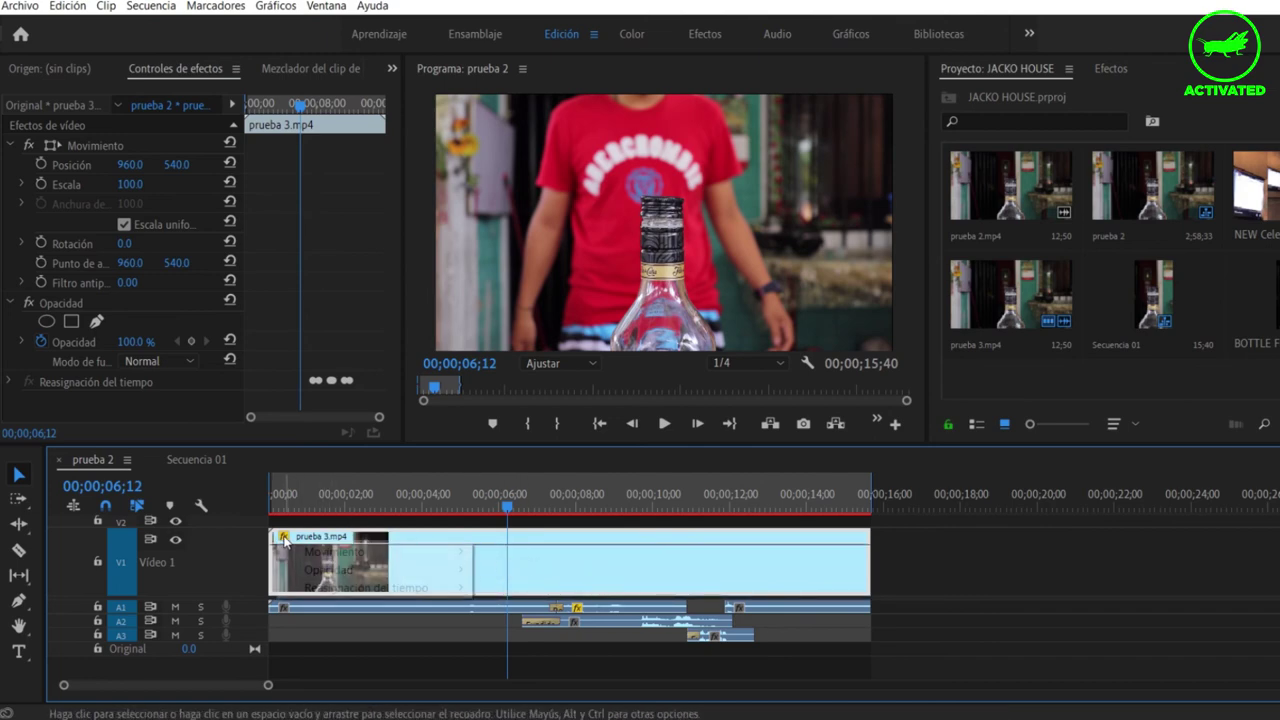
mouse_move(466, 588)
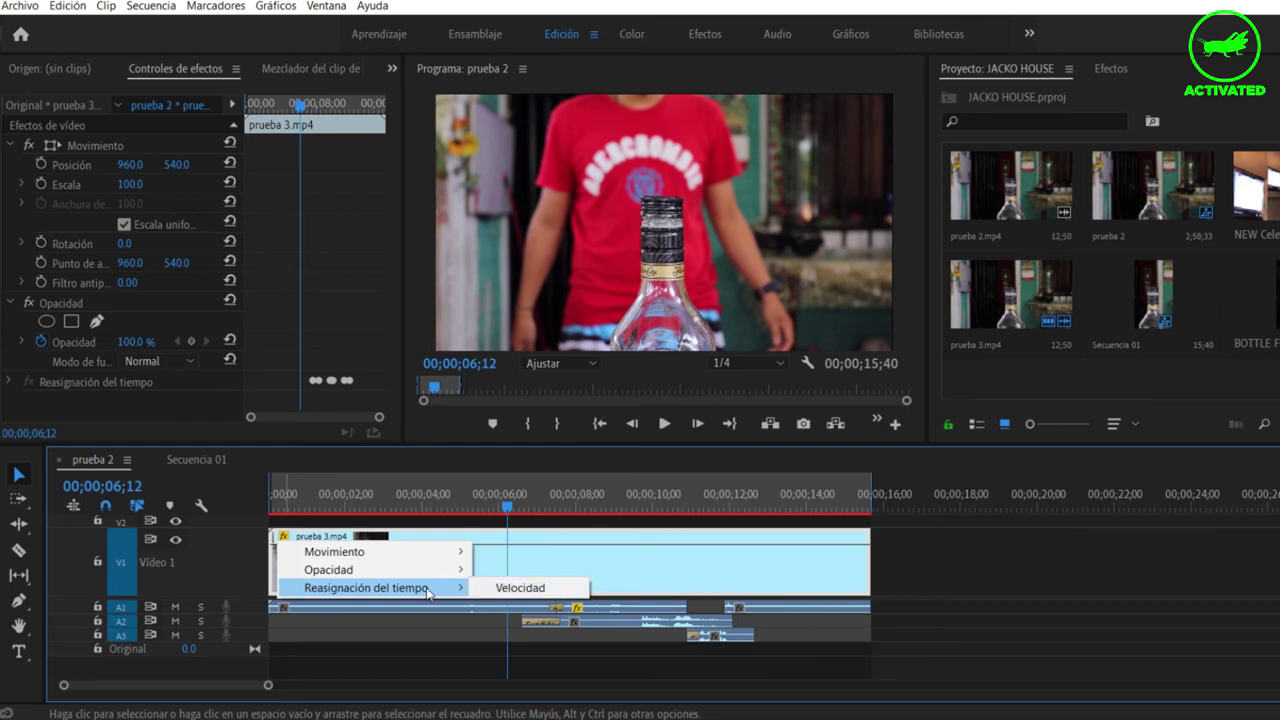
click(523, 589)
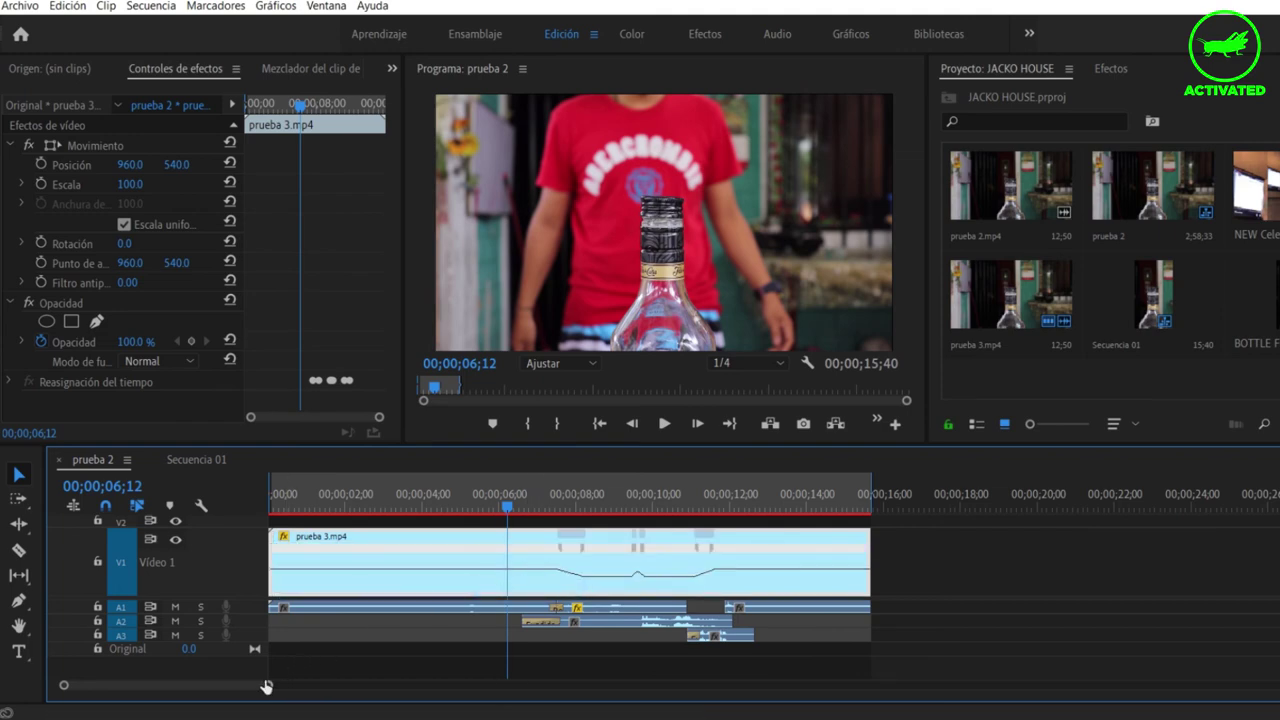
Split the speed keyframe near 7;53 into a gradual ramp and scrub around it
drag(266, 686, 239, 686)
drag(598, 508, 697, 560)
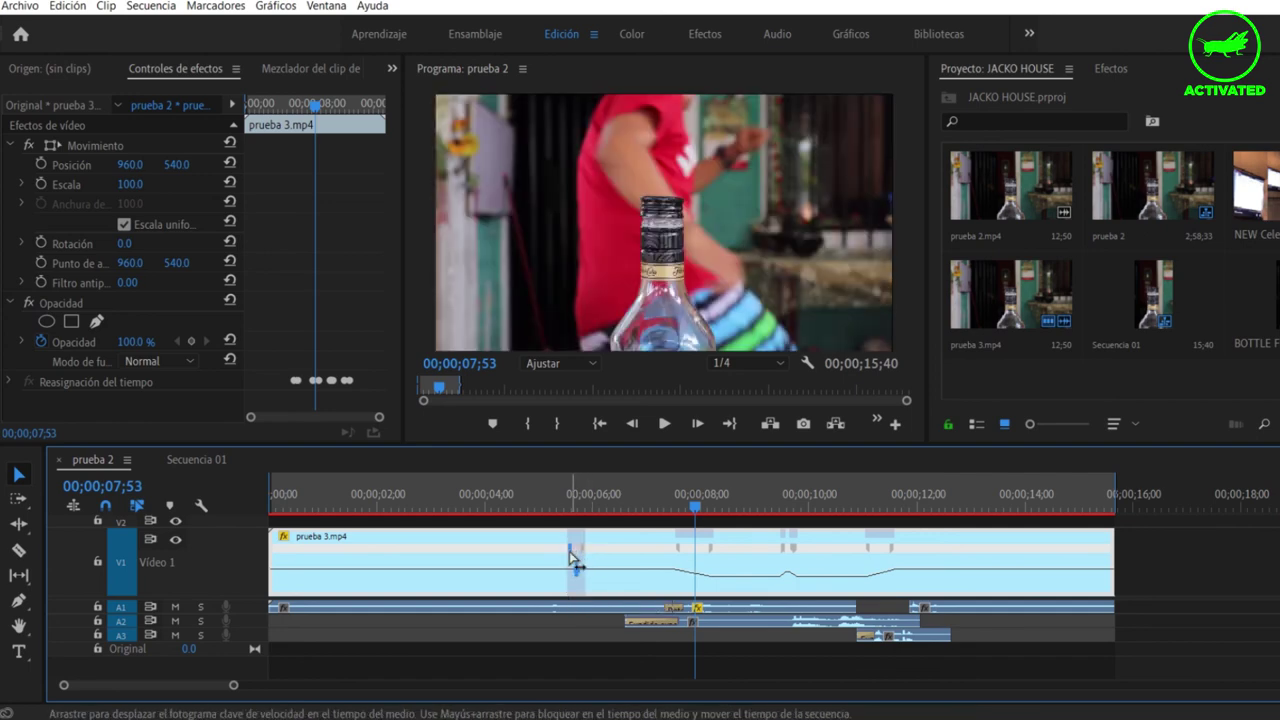
drag(557, 553, 551, 553)
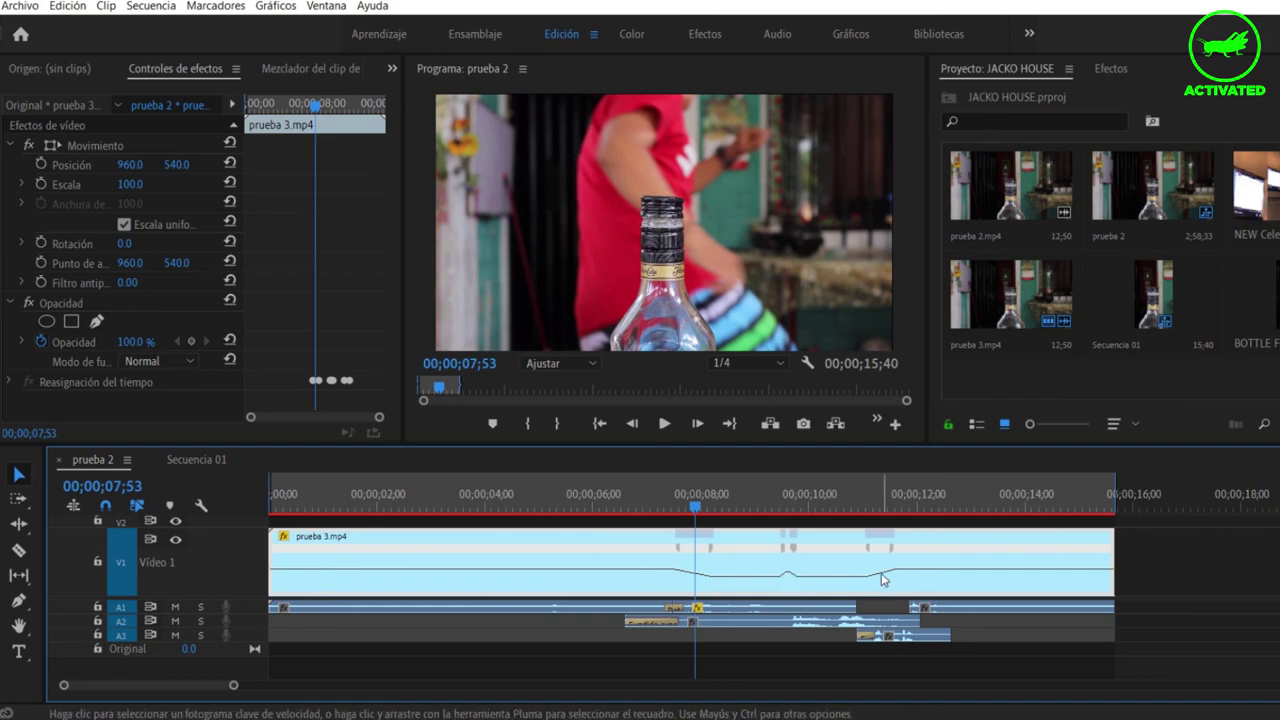
click(882, 508)
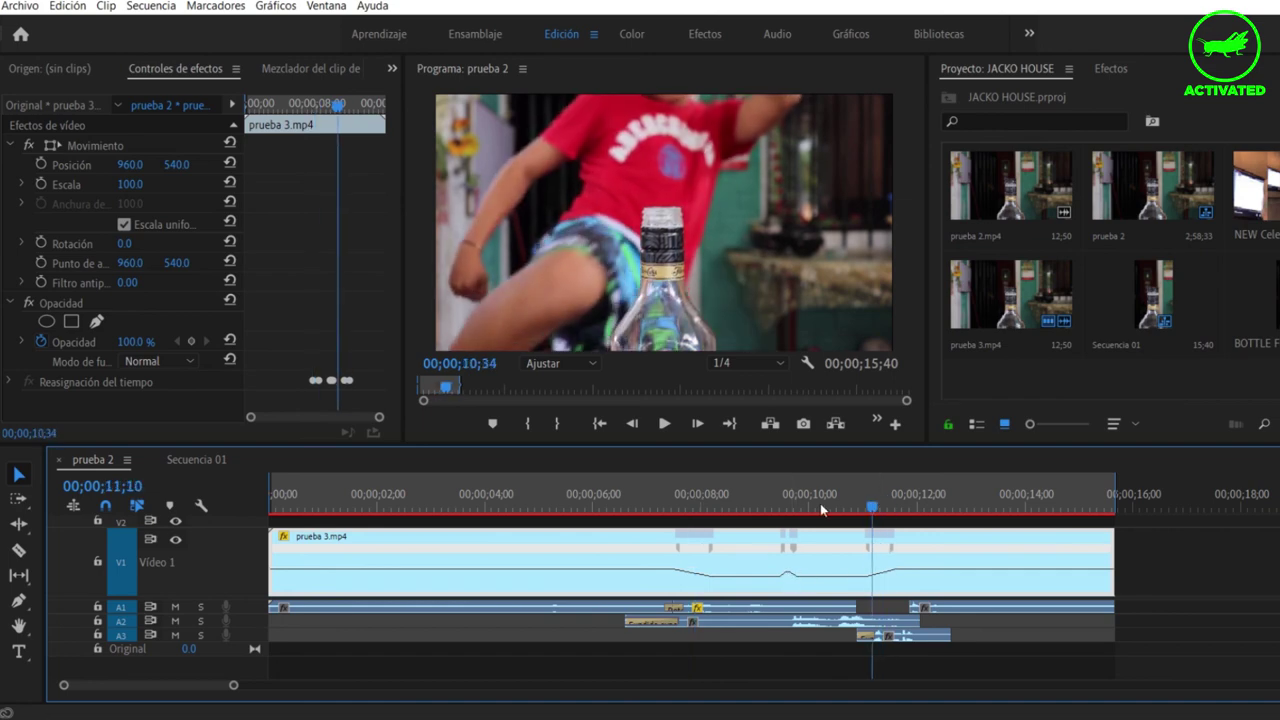
drag(820, 508, 691, 508)
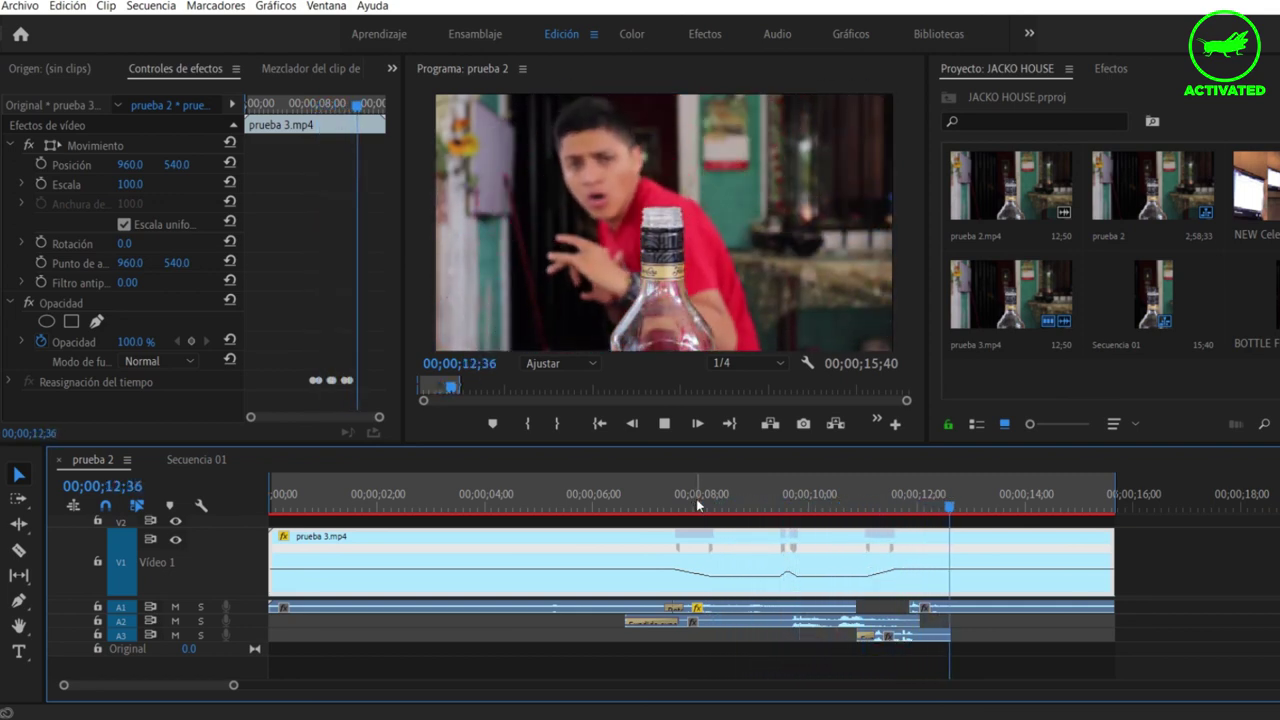
key(space)
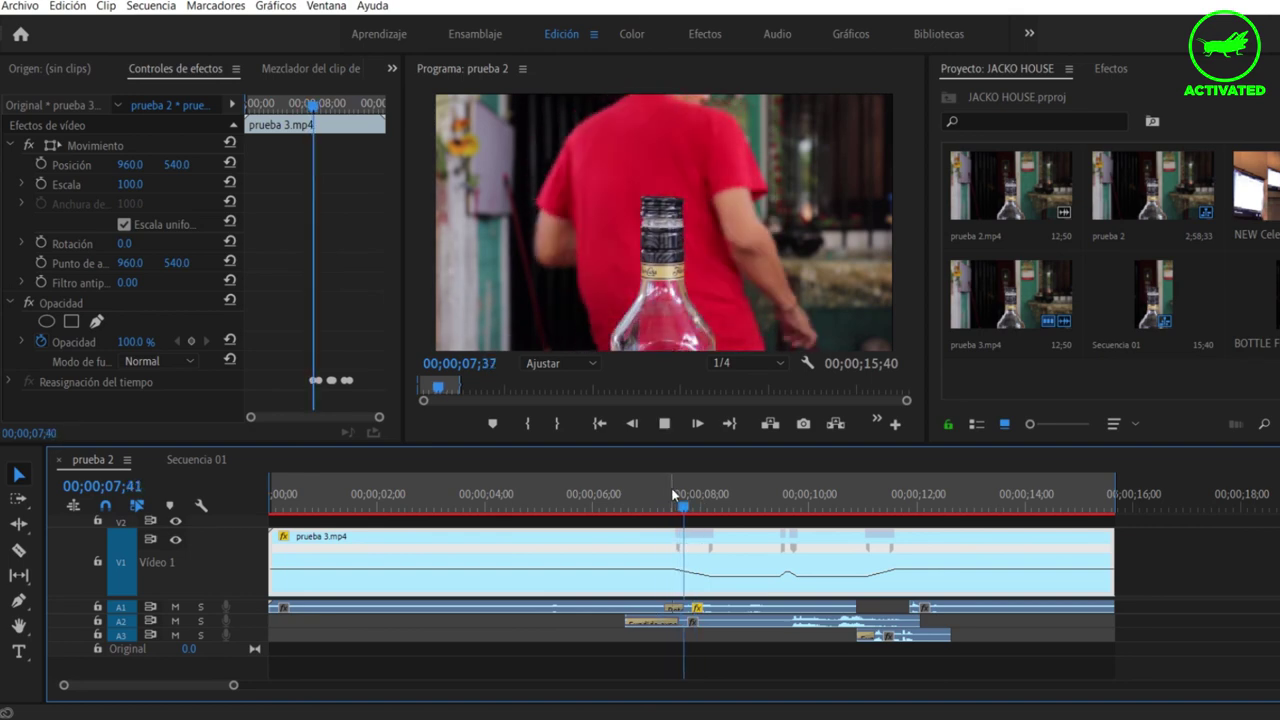